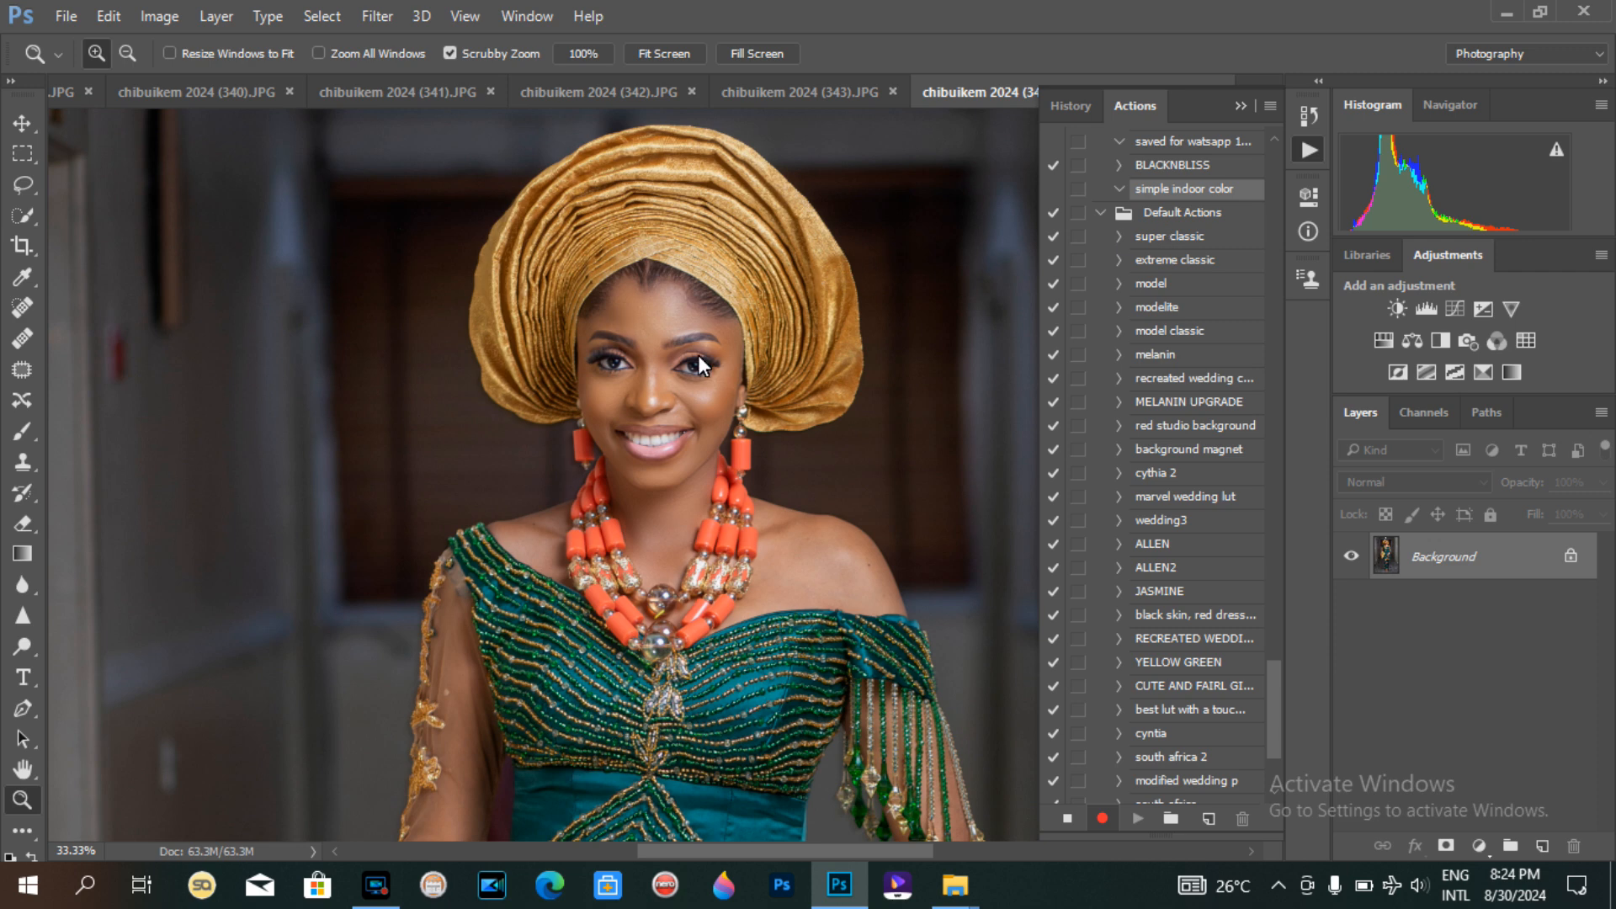
Step: Zoom in and out to inspect the portrait's face and head wrap
{"action": "key", "text": "ctrl+minus"}
{"action": "key", "text": "ctrl+minus"}
{"action": "key", "text": "ctrl+minus"}
{"action": "key", "text": "ctrl+minus"}
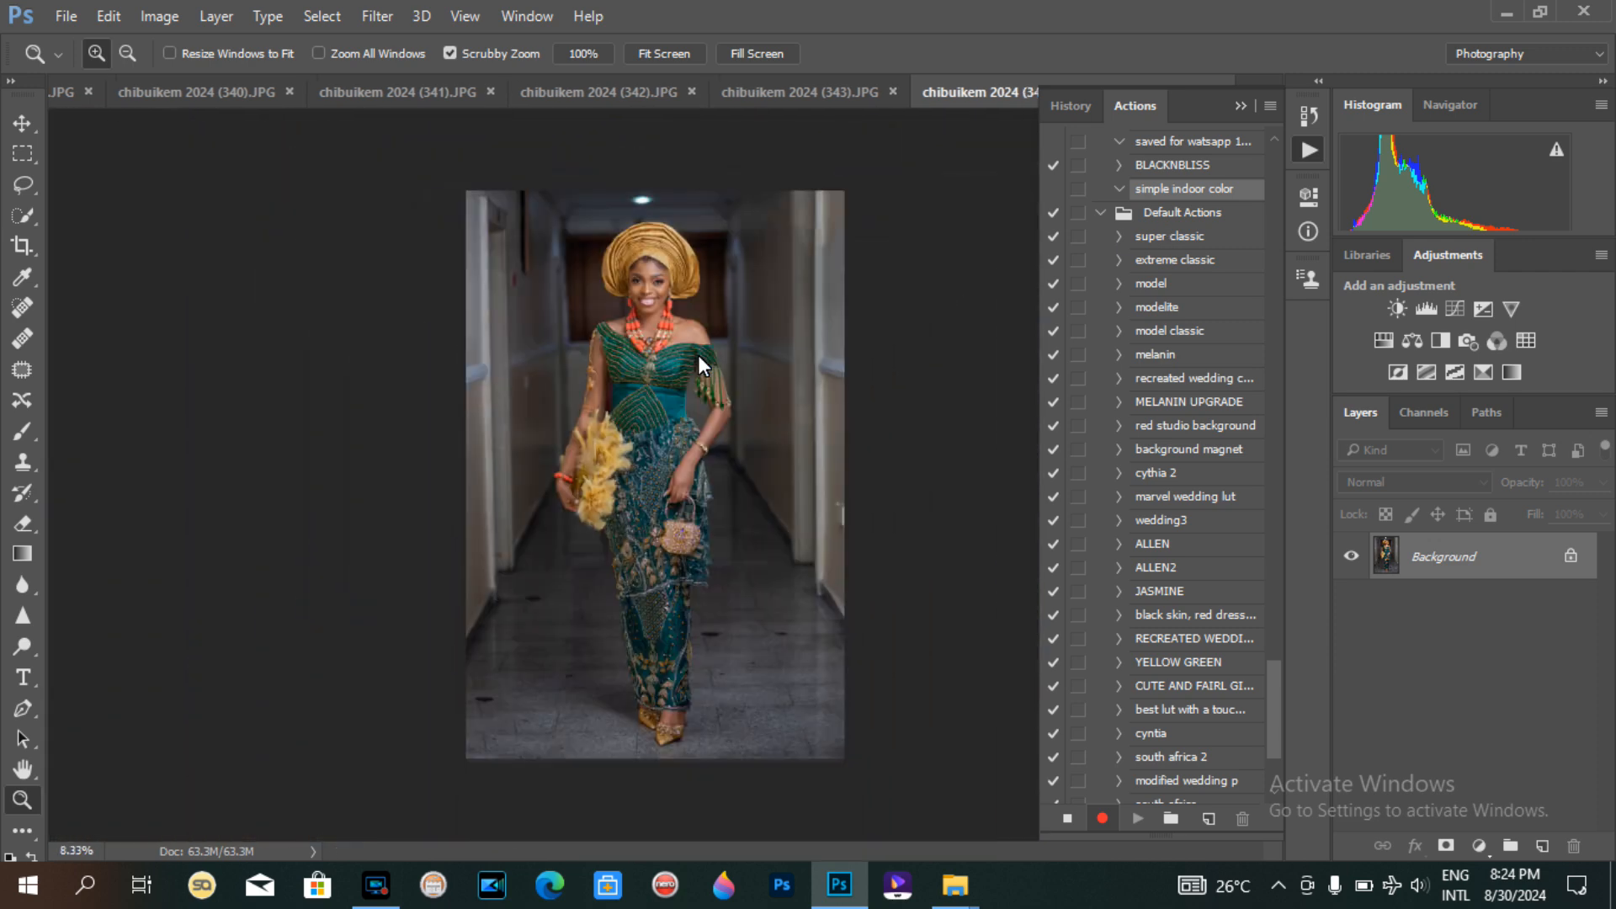
{"action": "left_click", "coordinate": [630, 257]}
{"action": "left_click", "coordinate": [658, 253]}
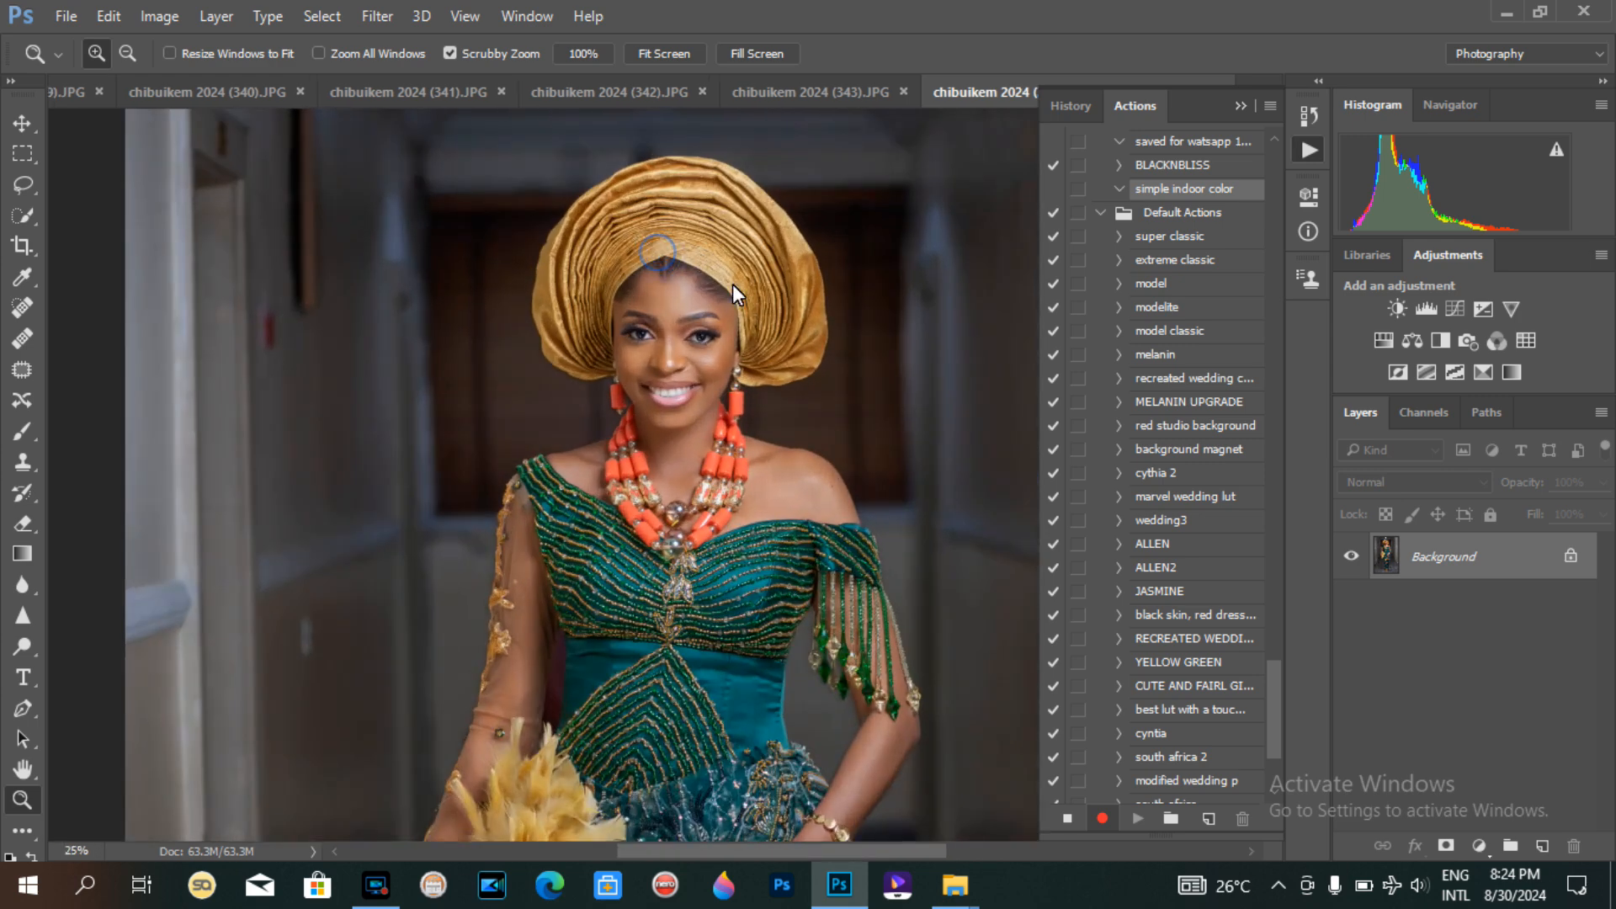
{"action": "left_click", "coordinate": [733, 284]}
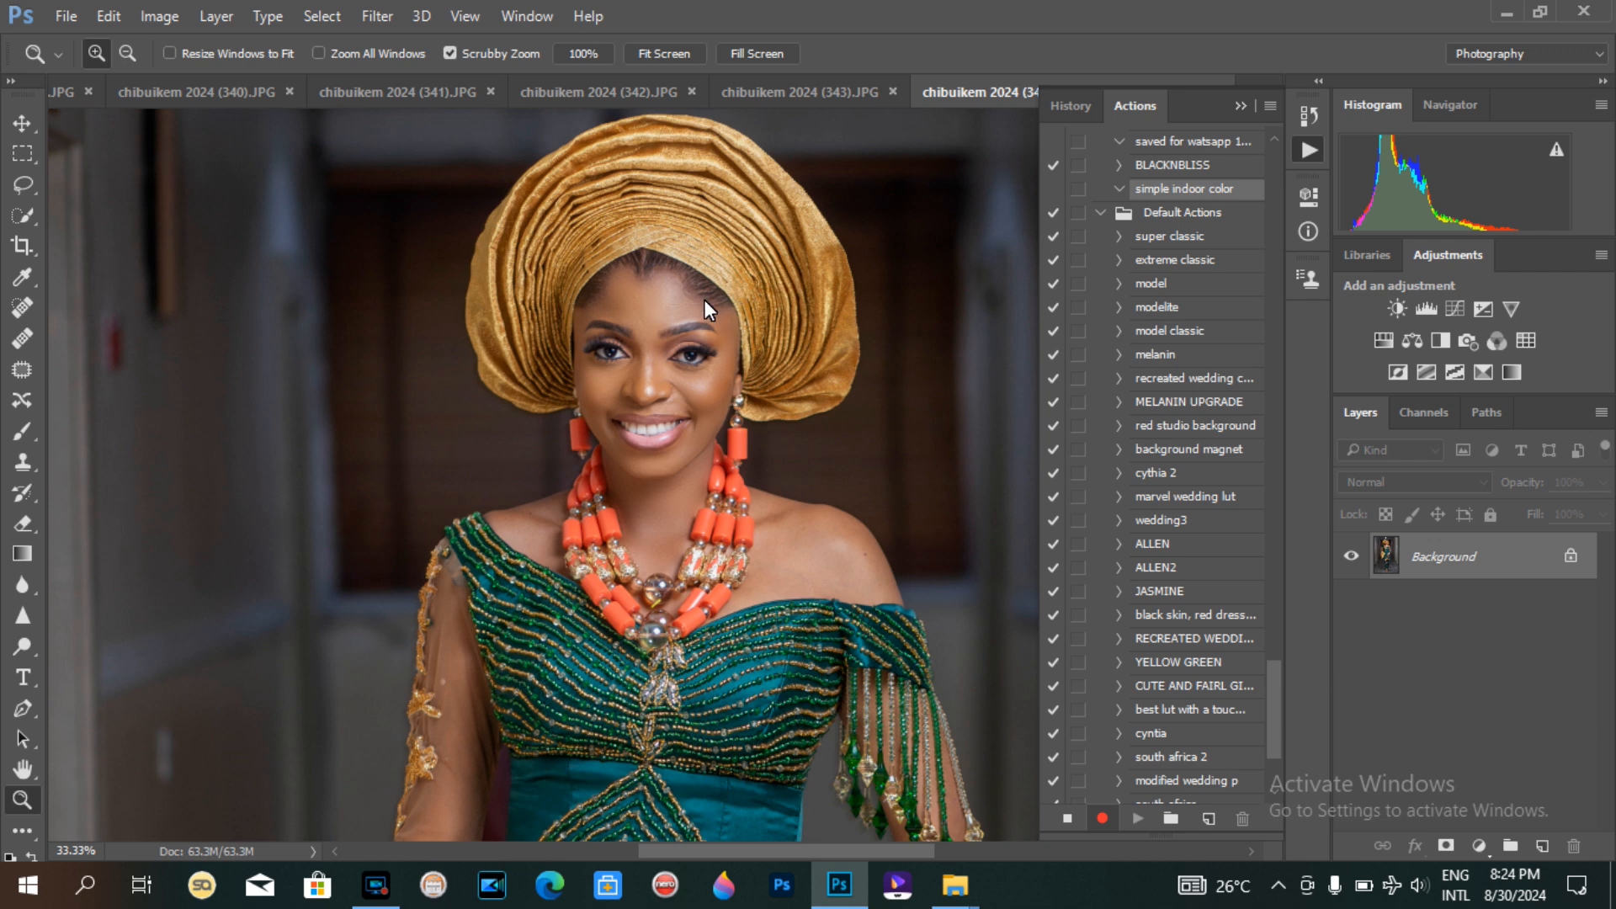
{"action": "left_click", "coordinate": [680, 299]}
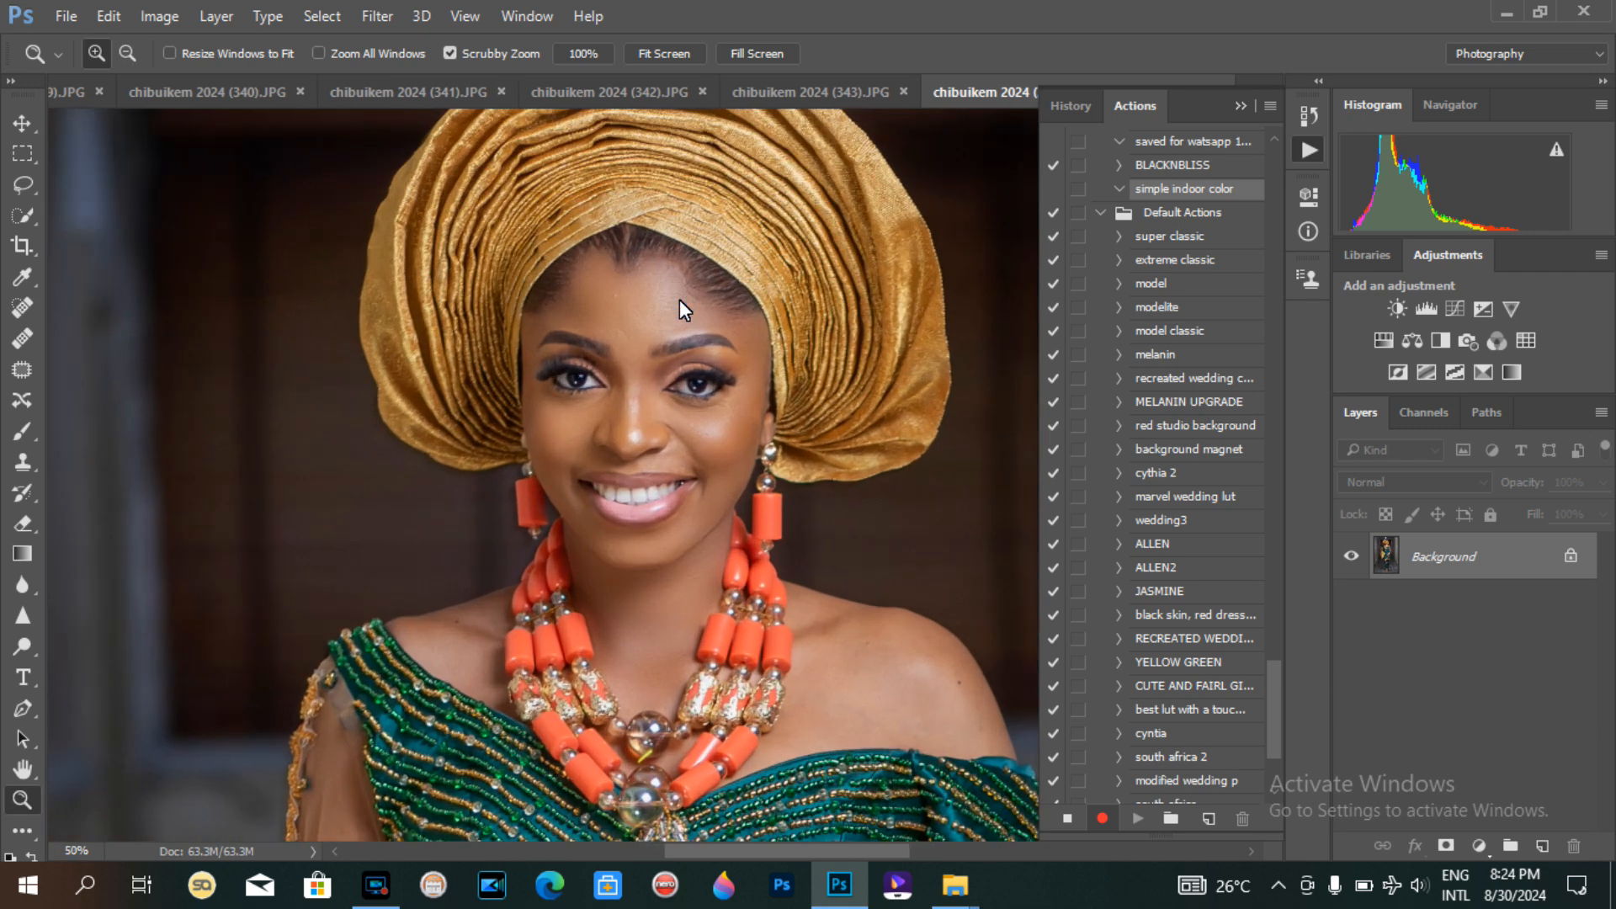
{"action": "left_click", "coordinate": [679, 300], "text": "alt"}
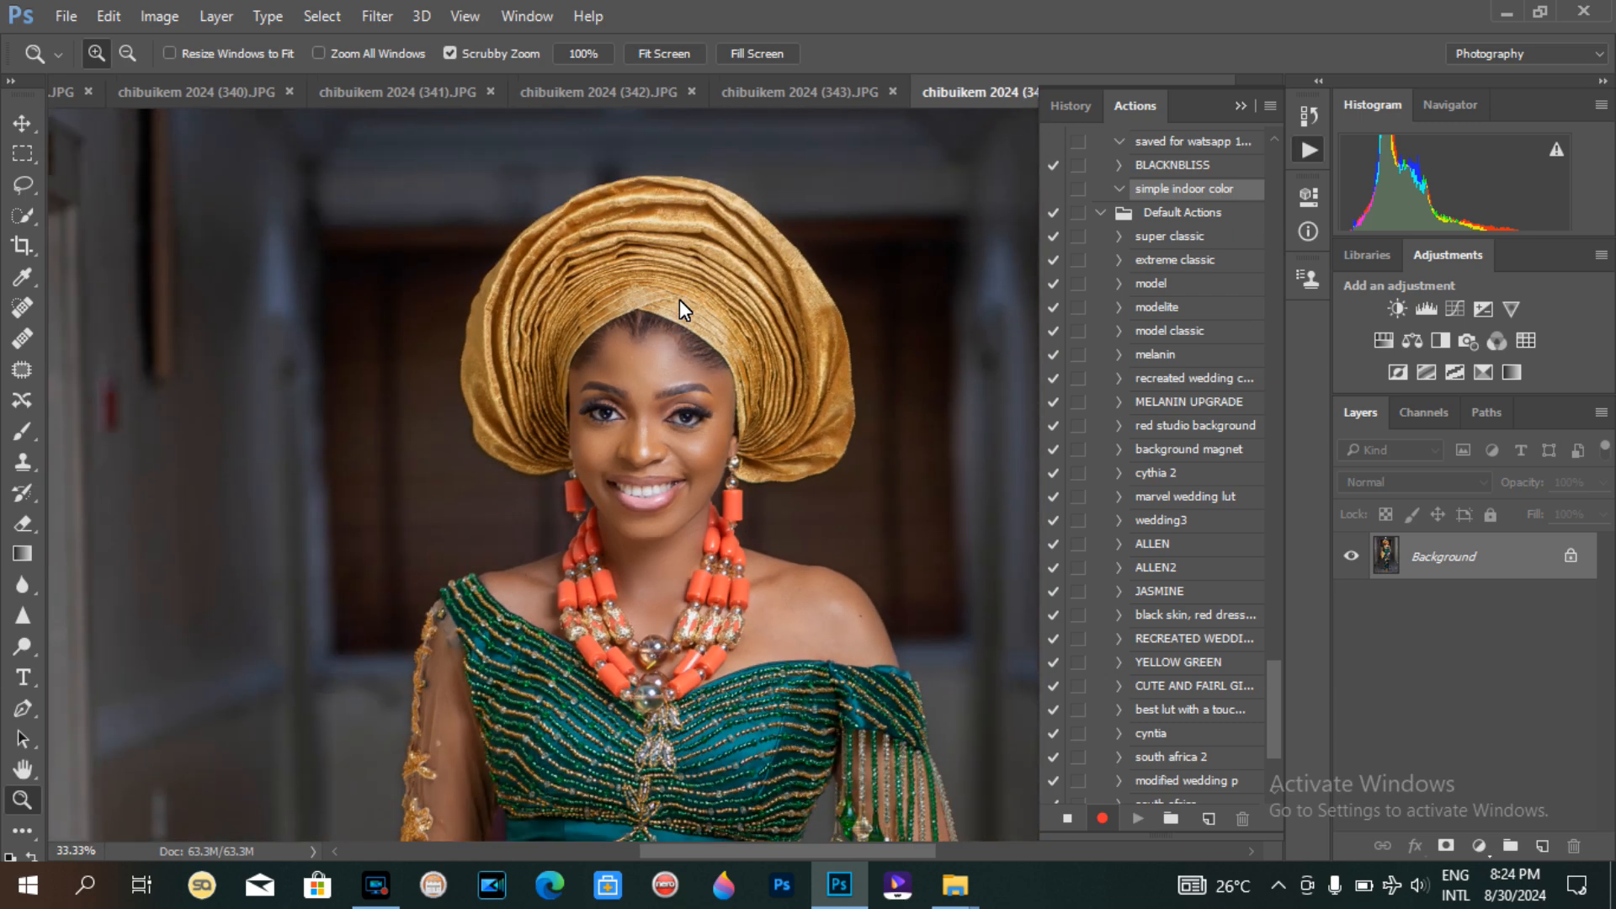
{"action": "left_click", "coordinate": [22, 184]}
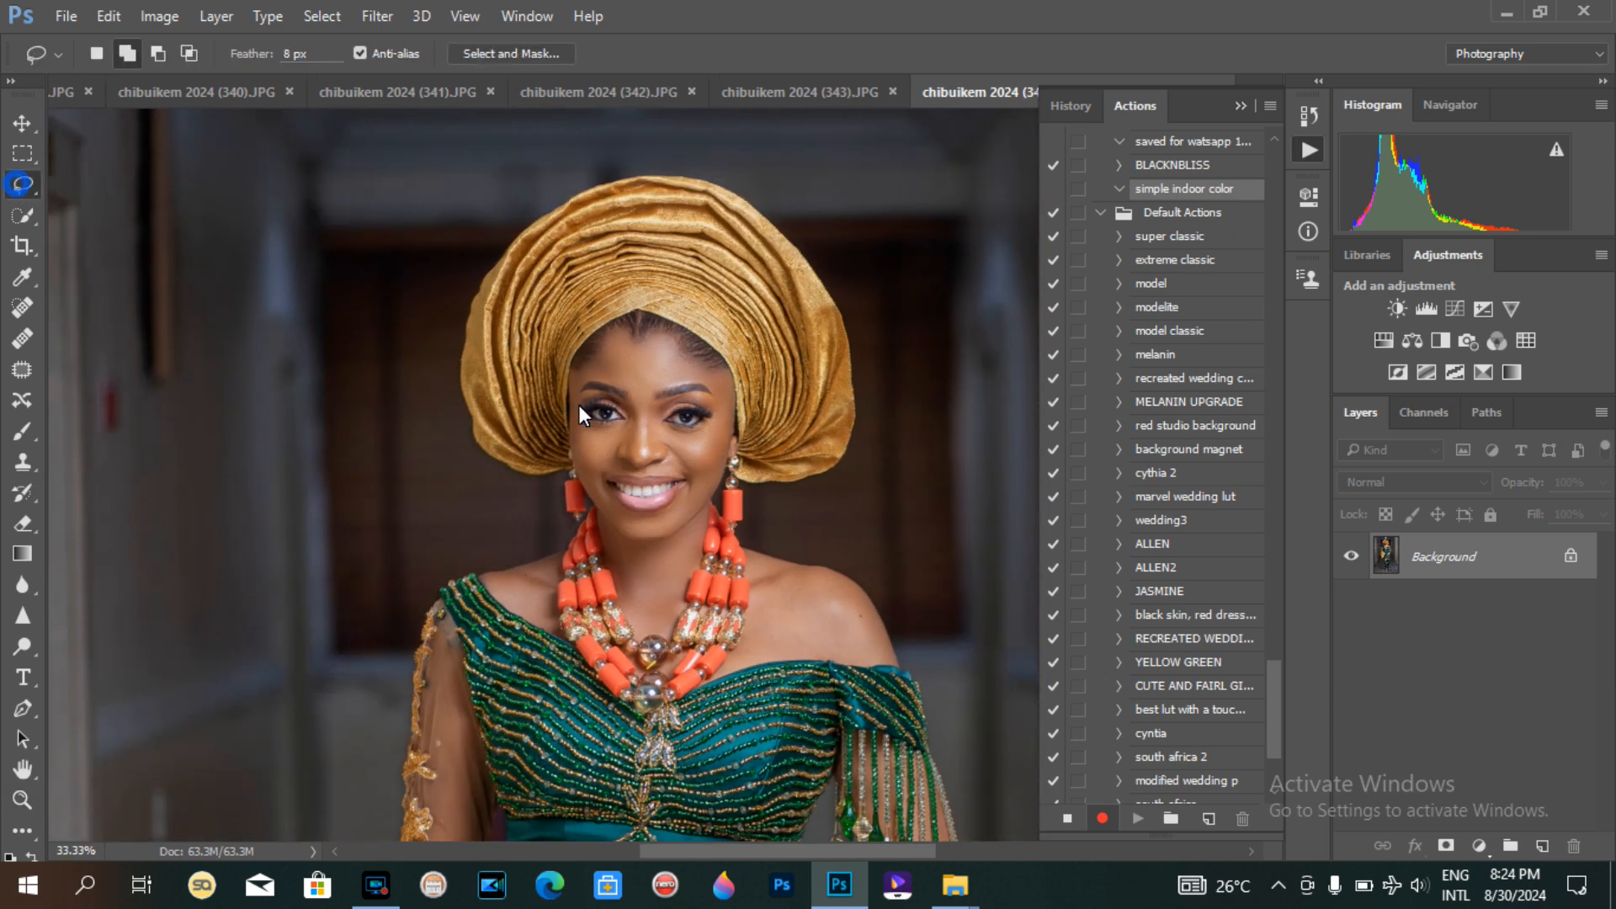
{"action": "mouse_move", "coordinate": [741, 471]}
{"action": "left_mouse_down"}
{"action": "mouse_move", "coordinate": [722, 380]}
{"action": "mouse_move", "coordinate": [686, 324]}
{"action": "left_mouse_up"}
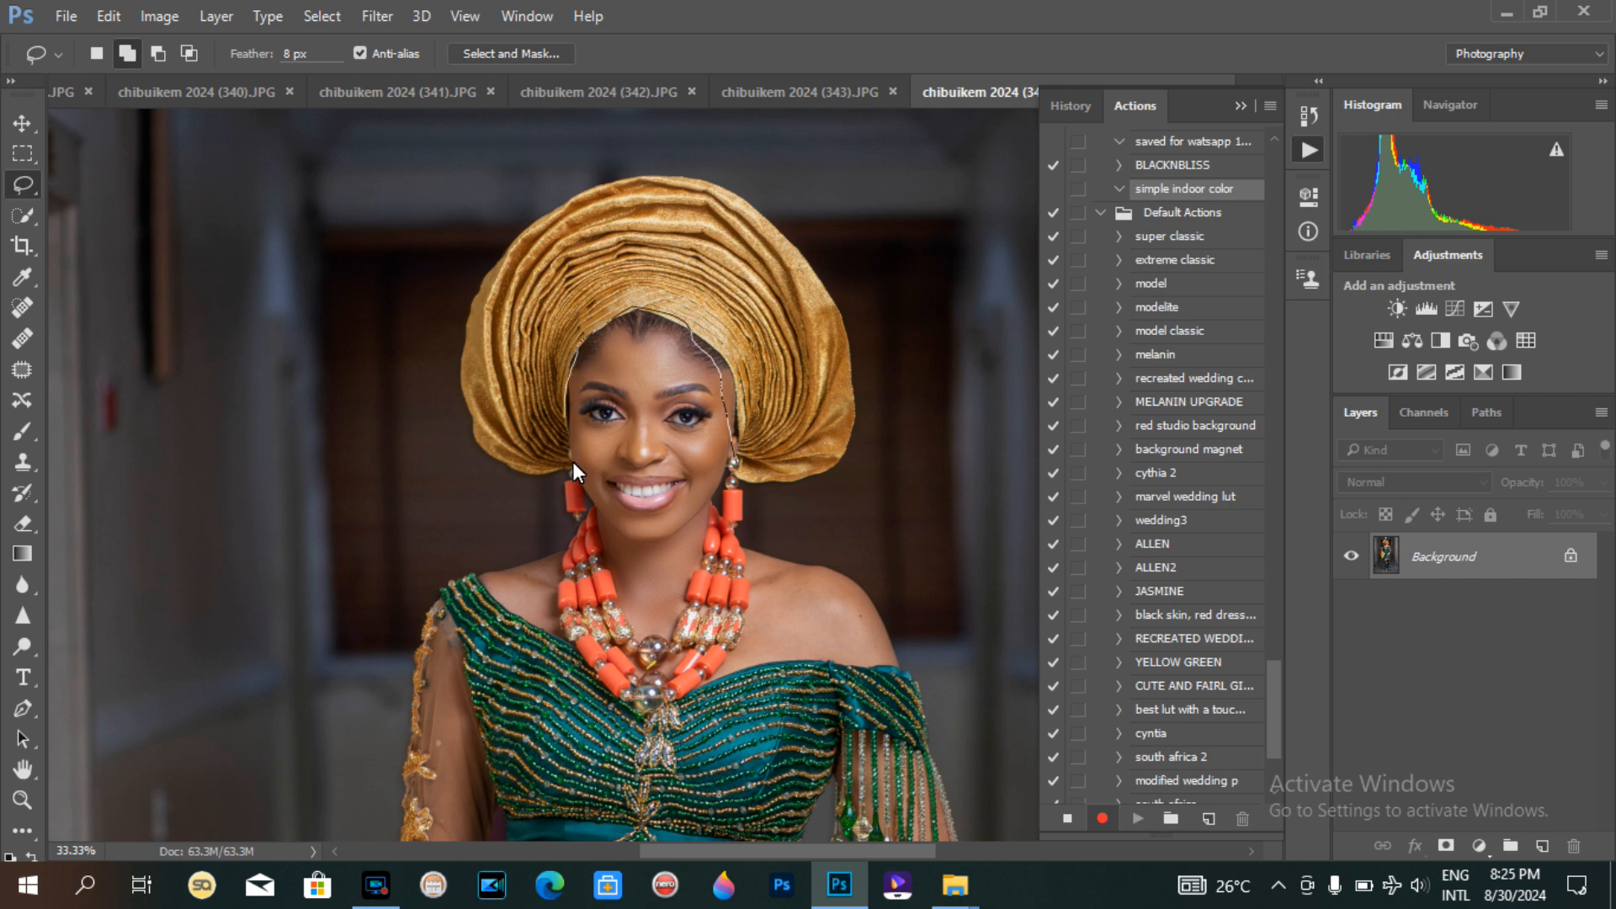
{"action": "left_click_drag", "start_coordinate": [480, 507], "coordinate": [414, 330]}
{"action": "mouse_move", "coordinate": [475, 175]}
{"action": "left_mouse_down"}
{"action": "mouse_move", "coordinate": [538, 133]}
{"action": "mouse_move", "coordinate": [827, 174]}
{"action": "mouse_move", "coordinate": [952, 443]}
{"action": "mouse_move", "coordinate": [756, 509]}
{"action": "left_mouse_up"}
{"action": "left_click_drag", "start_coordinate": [719, 457], "coordinate": [724, 431]}
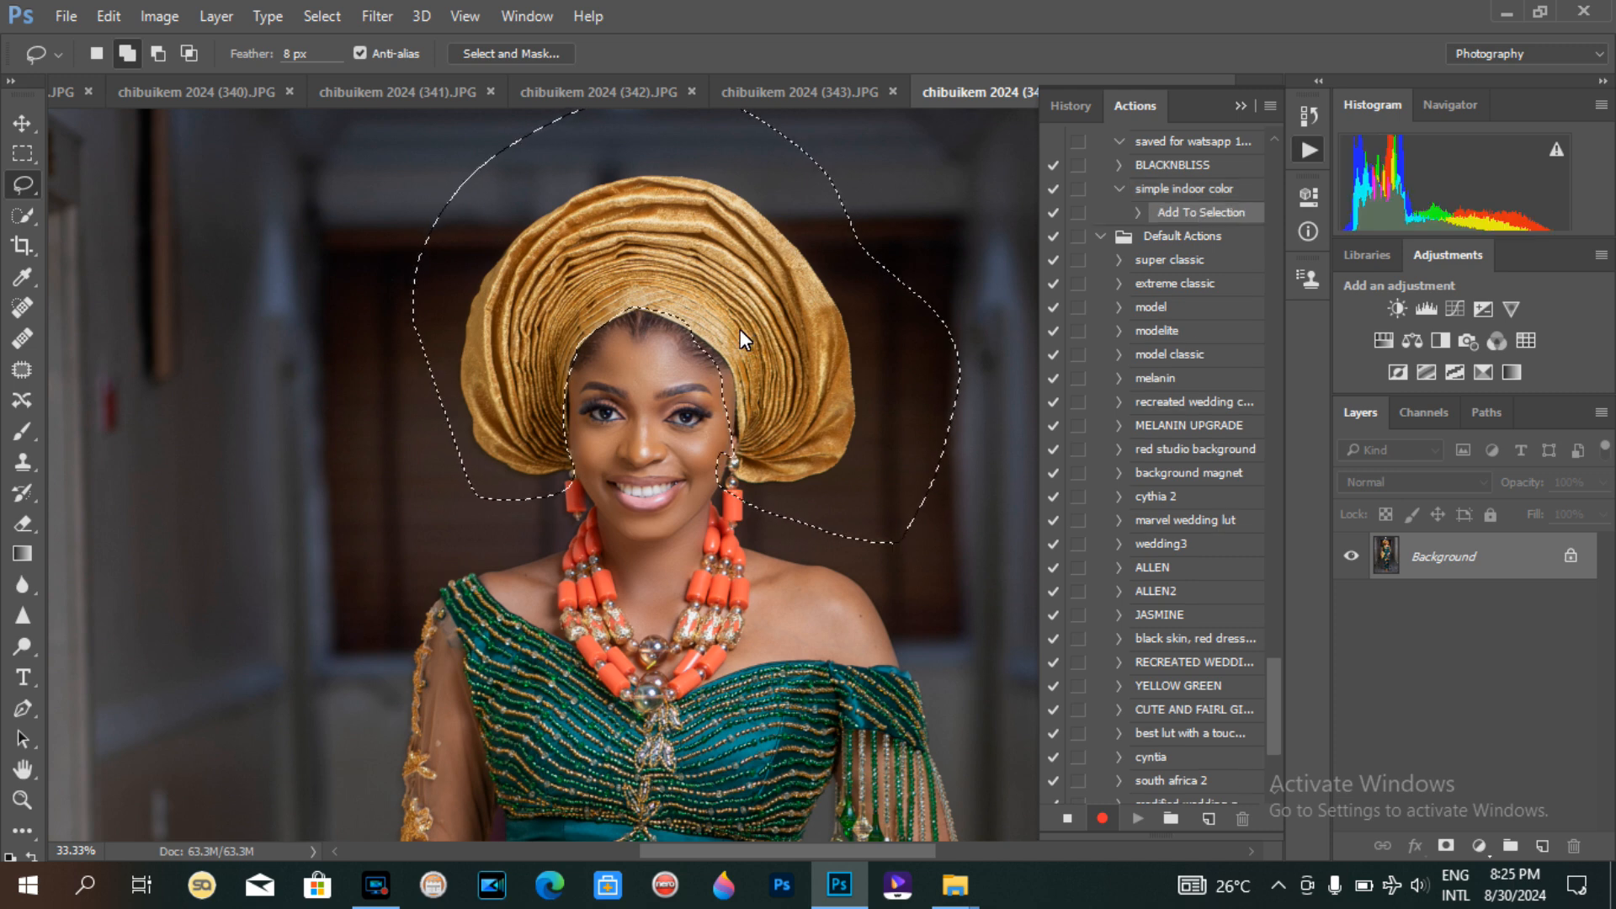
{"action": "key", "text": "ctrl+alt+z"}
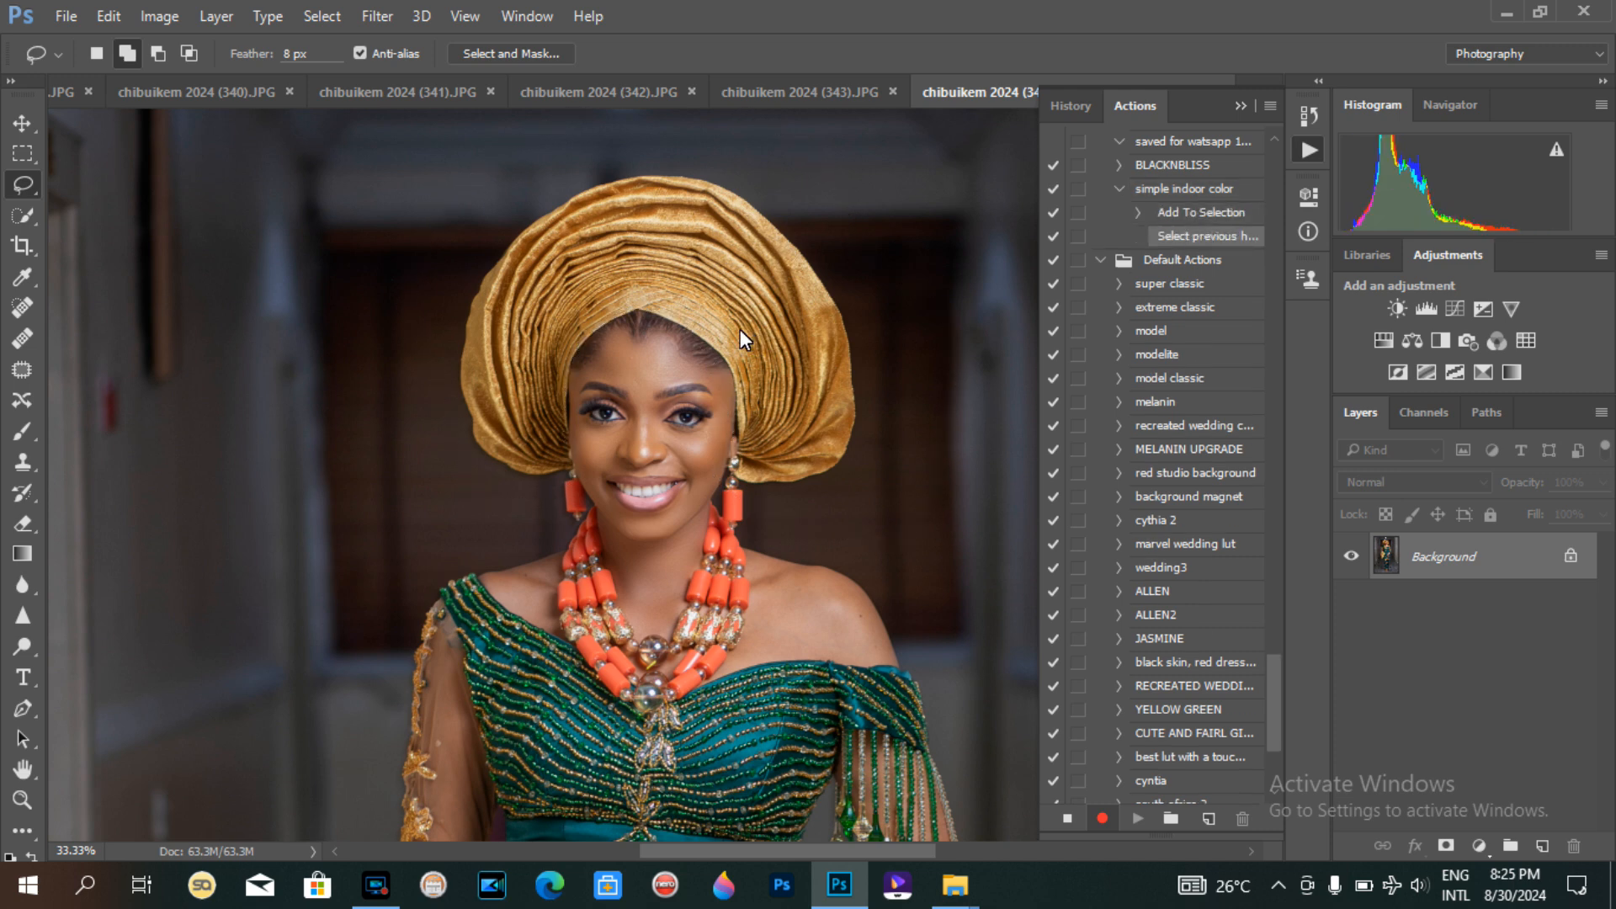
Step: Zoom in and out to examine the full-length photo and the face
{"action": "key", "text": "ctrl+minus"}
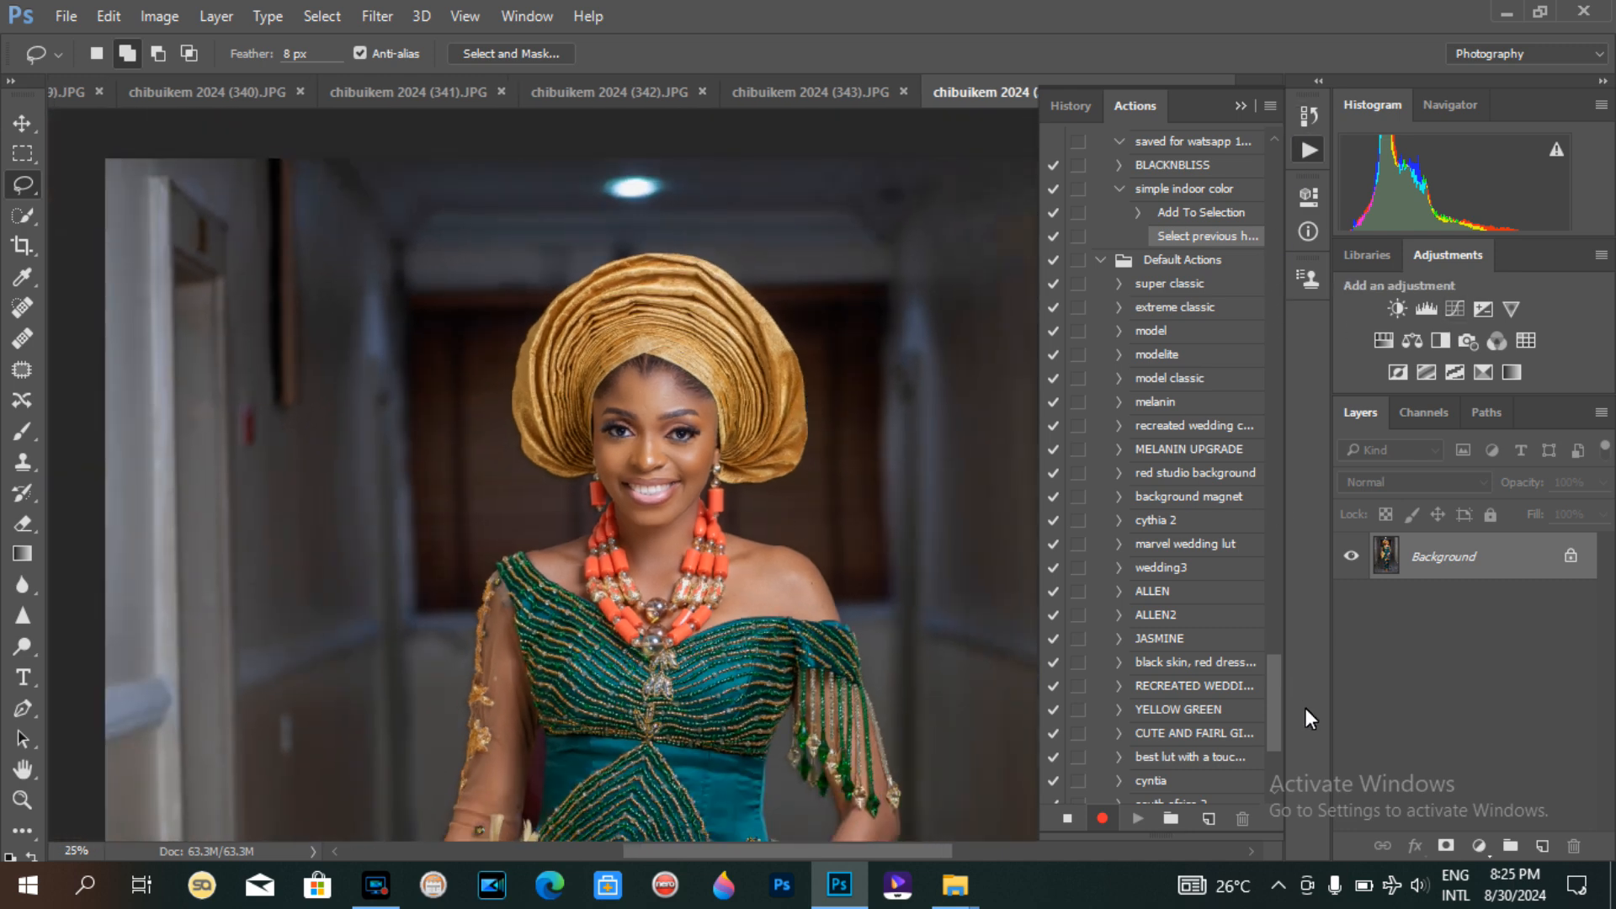
{"action": "key", "text": "ctrl+minus"}
{"action": "key", "text": "ctrl+minus"}
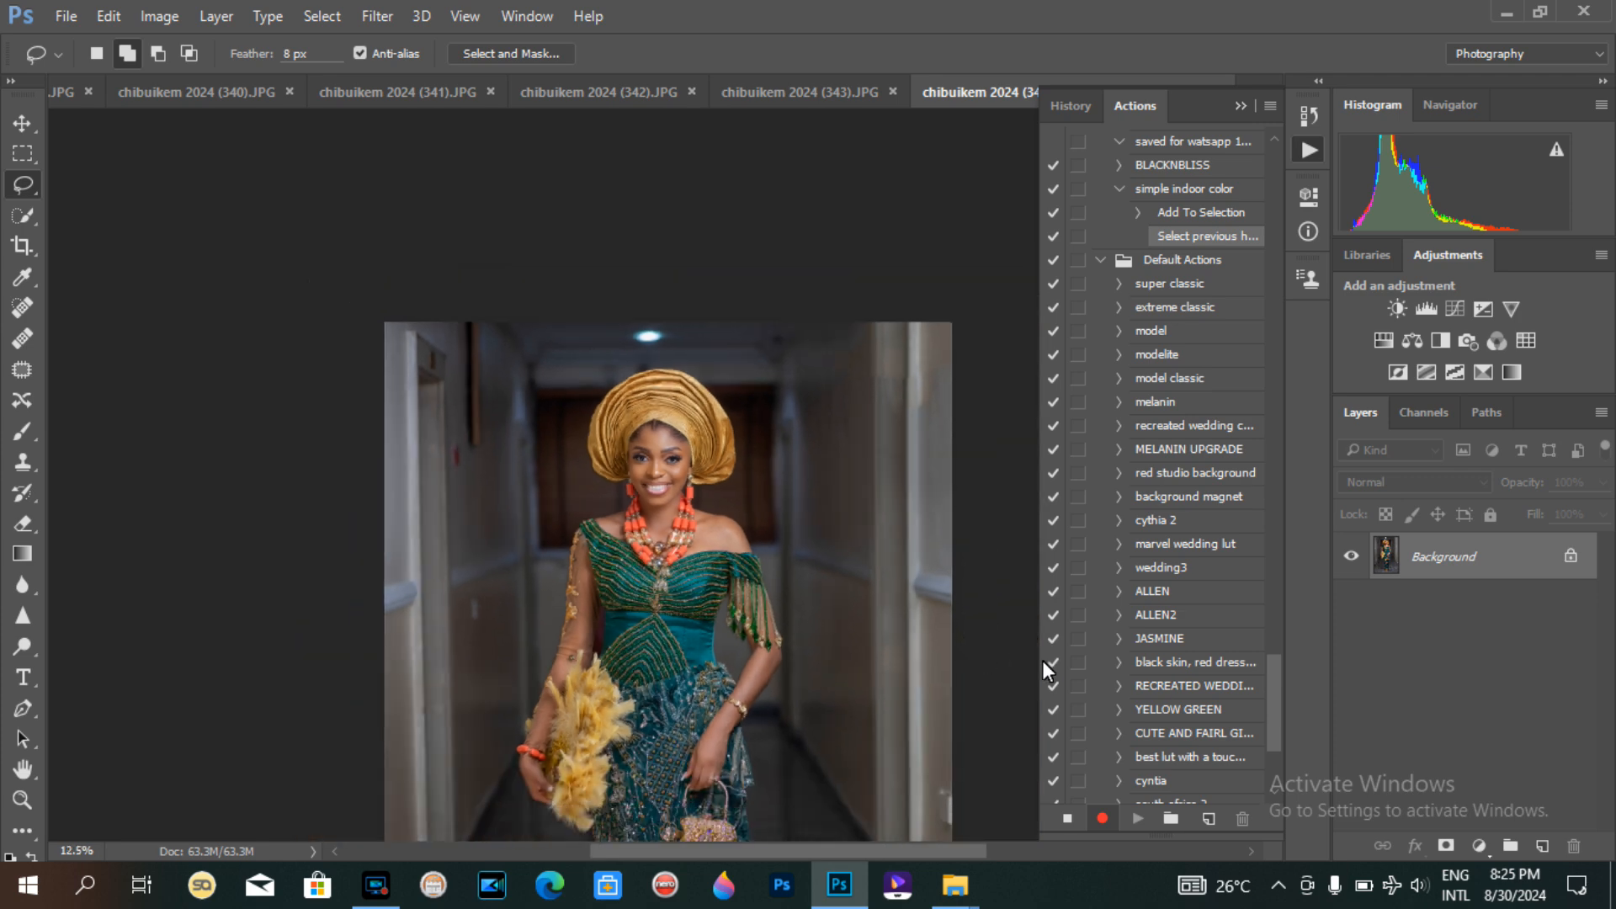
{"action": "key", "text": "ctrl+minus"}
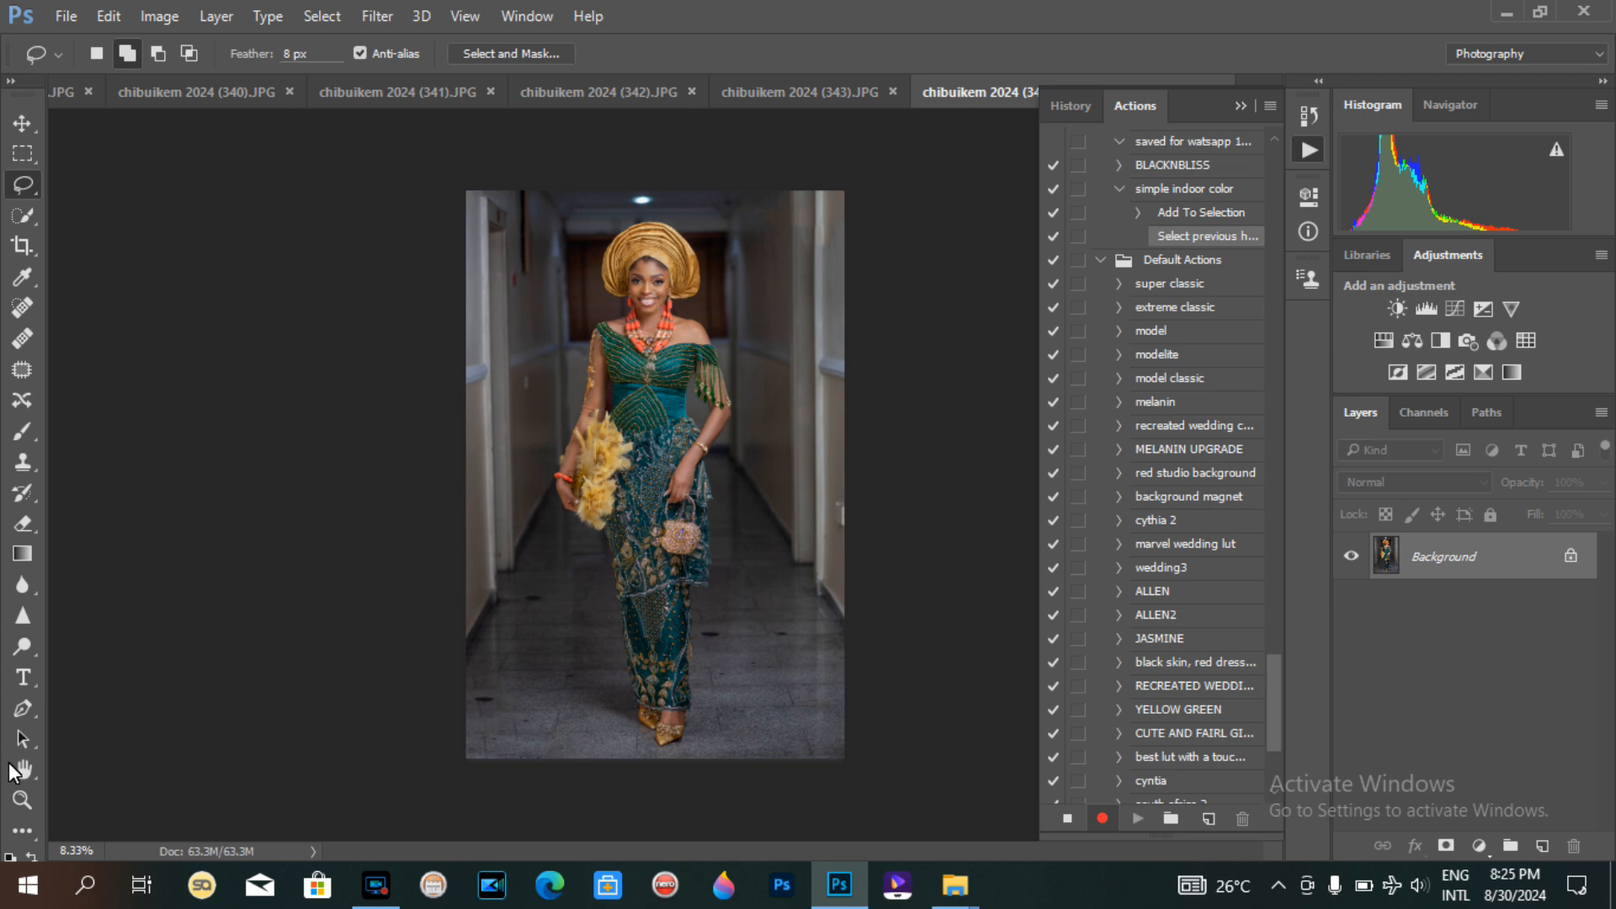
{"action": "left_click", "coordinate": [21, 798]}
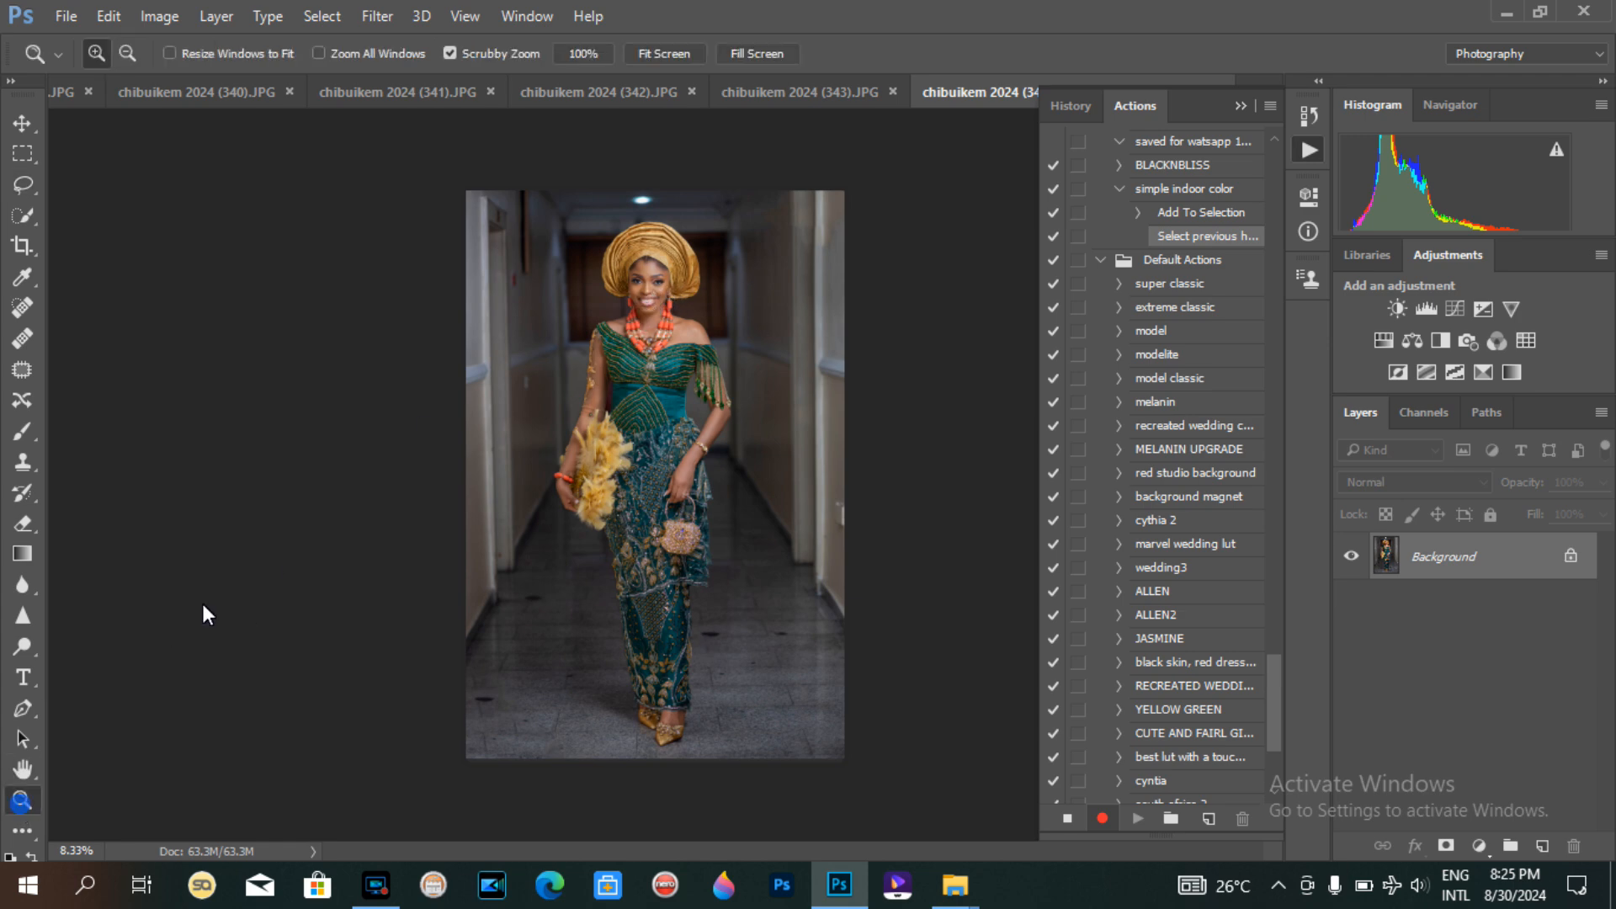
{"action": "left_click", "coordinate": [669, 220]}
{"action": "left_click", "coordinate": [649, 249]}
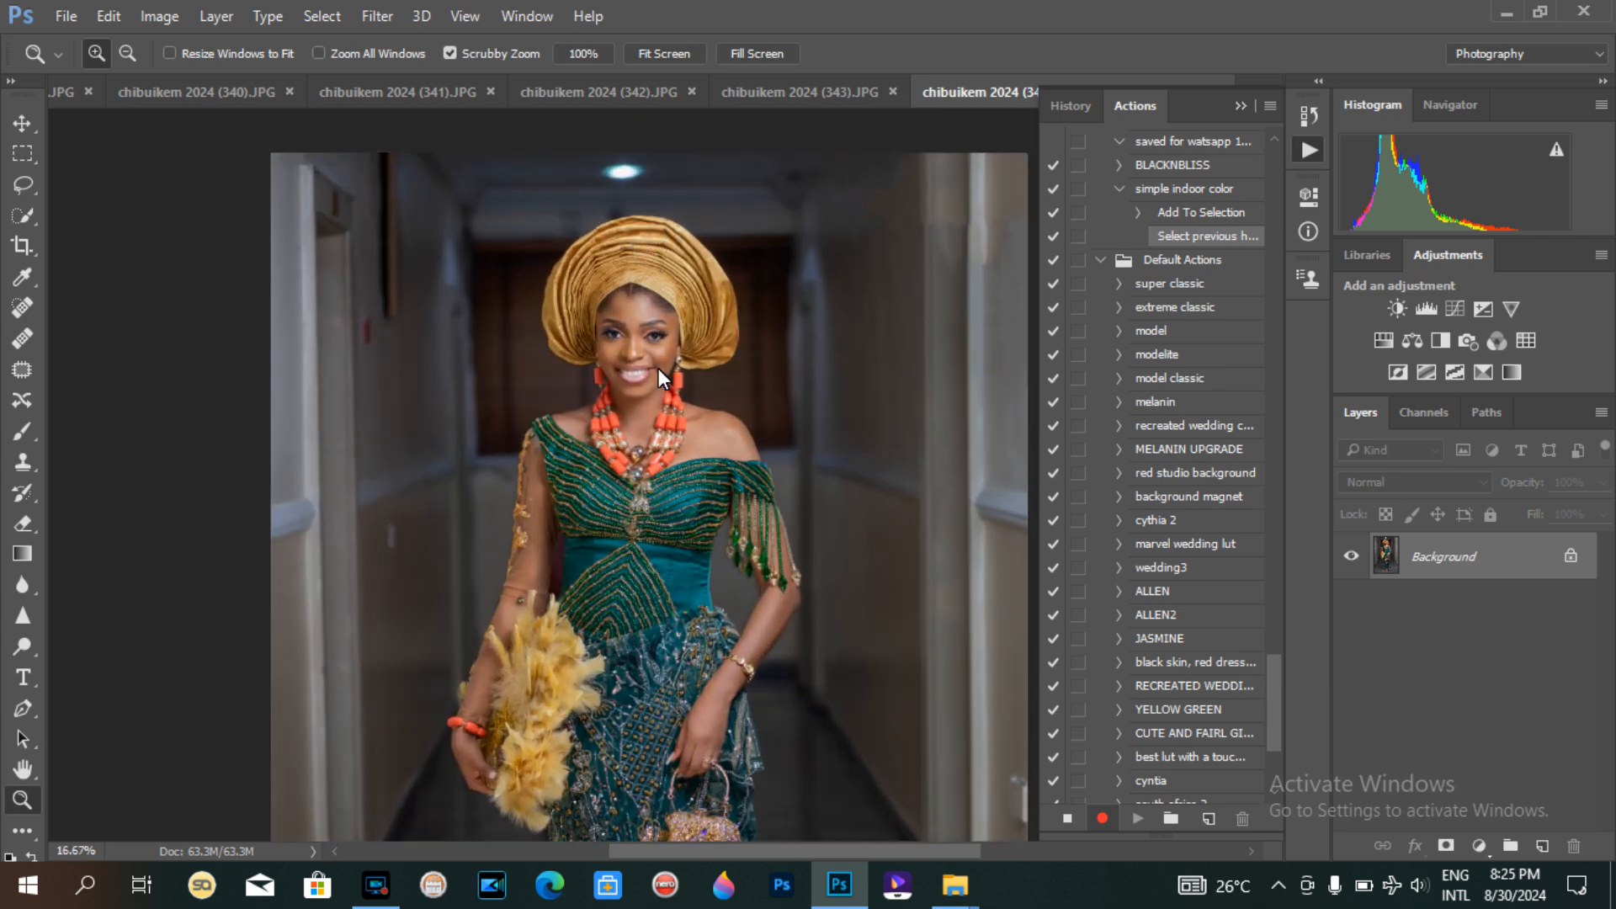
{"action": "left_click", "coordinate": [653, 318]}
{"action": "left_click", "coordinate": [653, 318]}
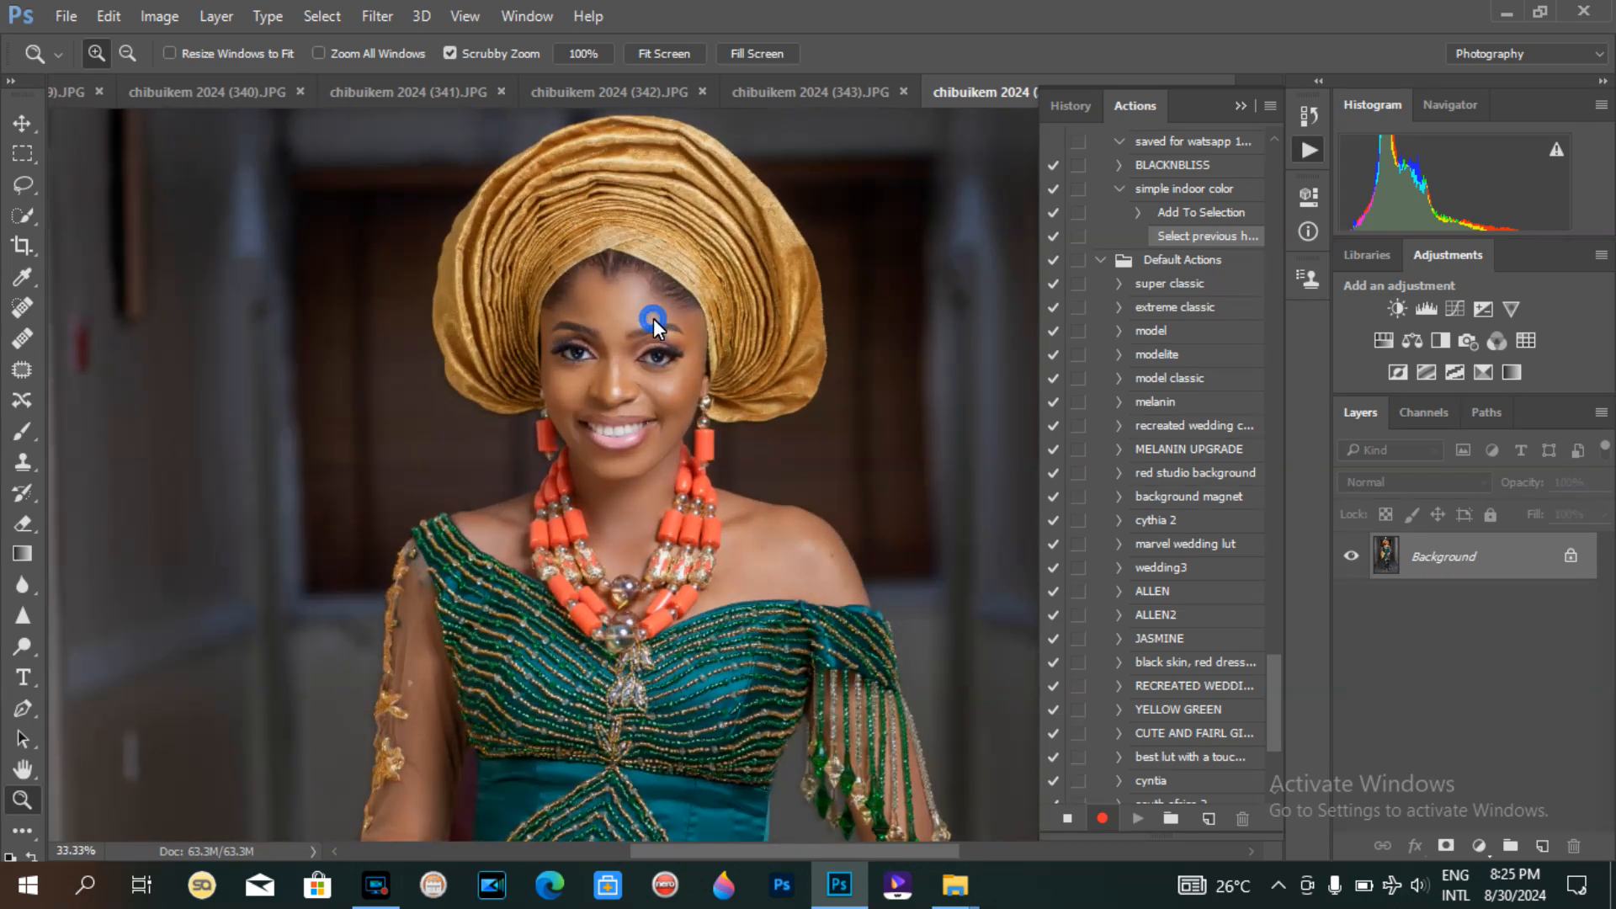
{"action": "left_click", "coordinate": [653, 319], "text": "alt"}
{"action": "left_click", "coordinate": [653, 318], "text": "alt"}
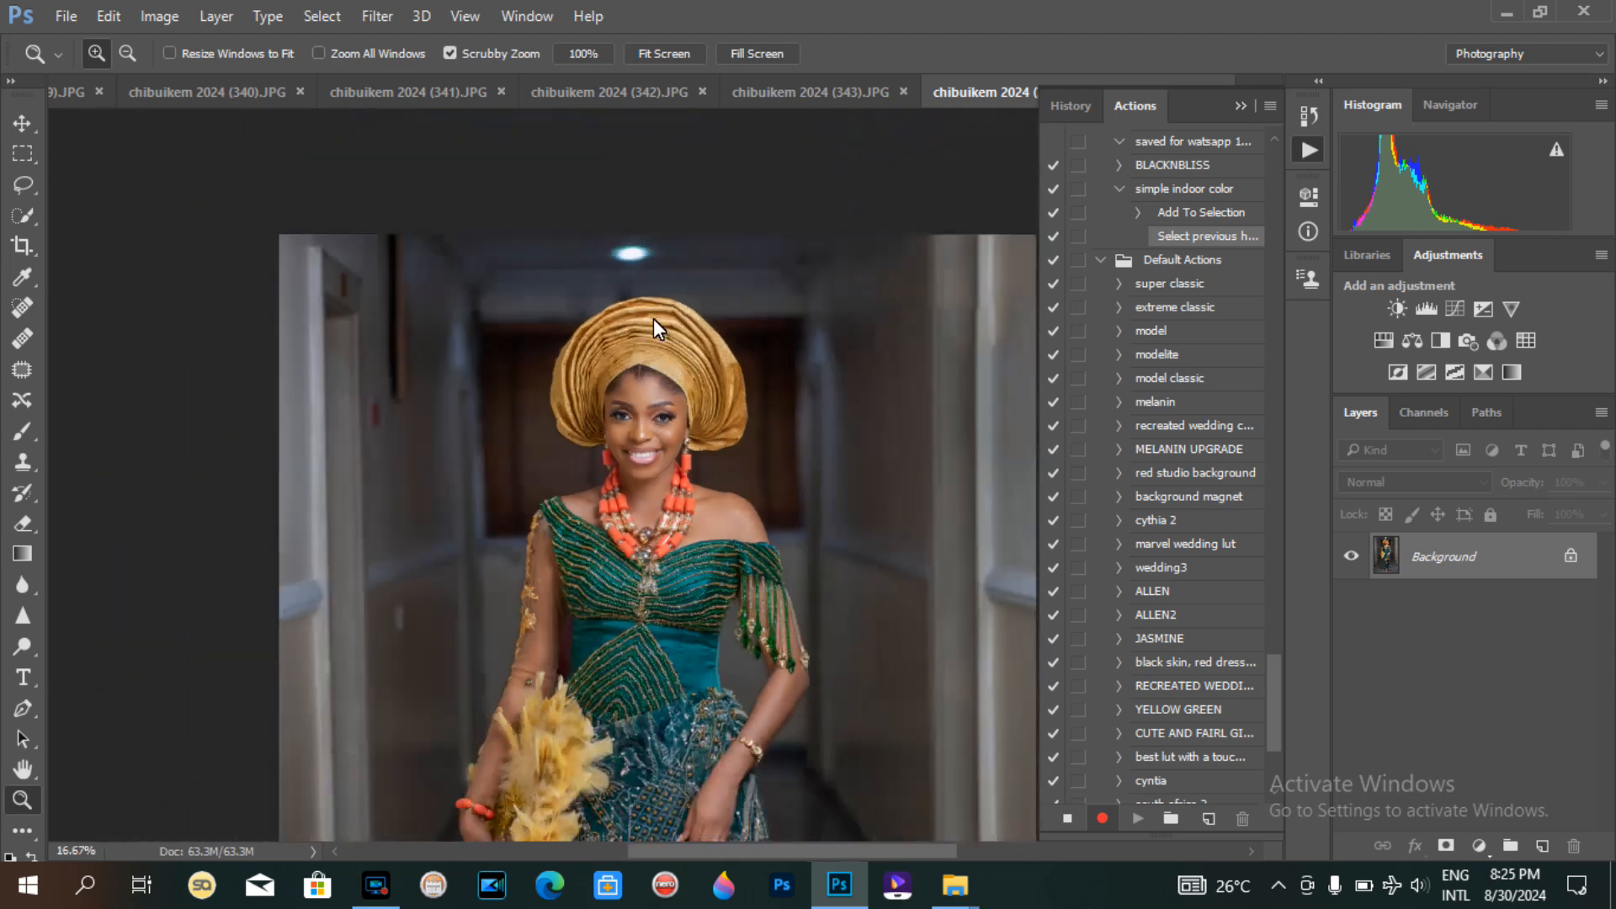
{"action": "left_click", "coordinate": [653, 318], "text": "alt"}
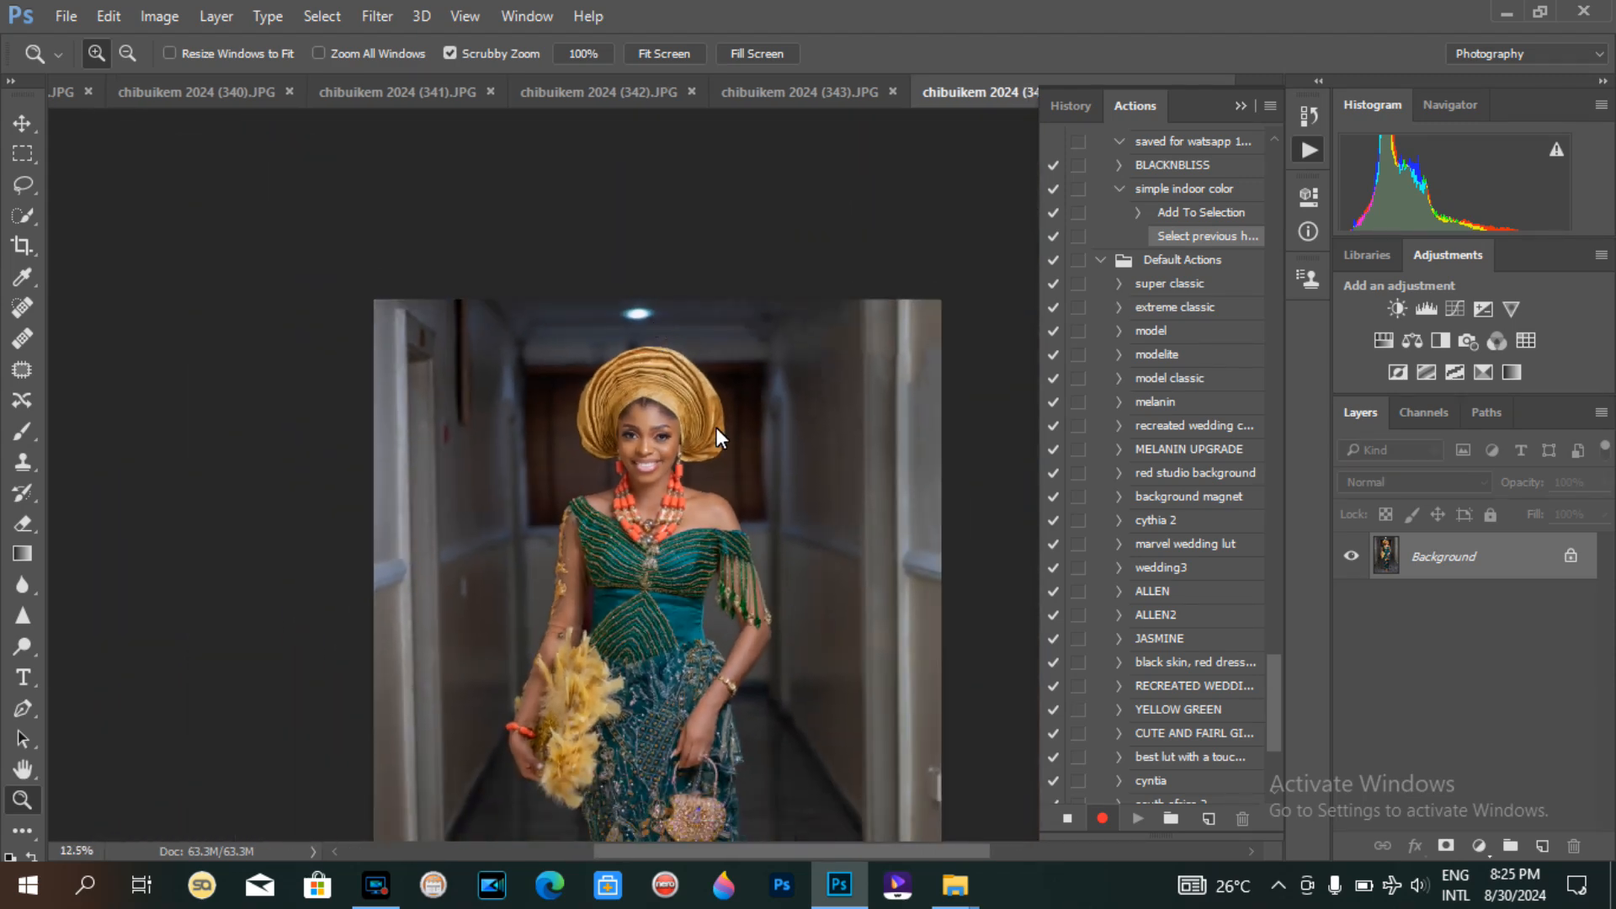
{"action": "left_click", "coordinate": [655, 430]}
{"action": "left_click", "coordinate": [655, 430]}
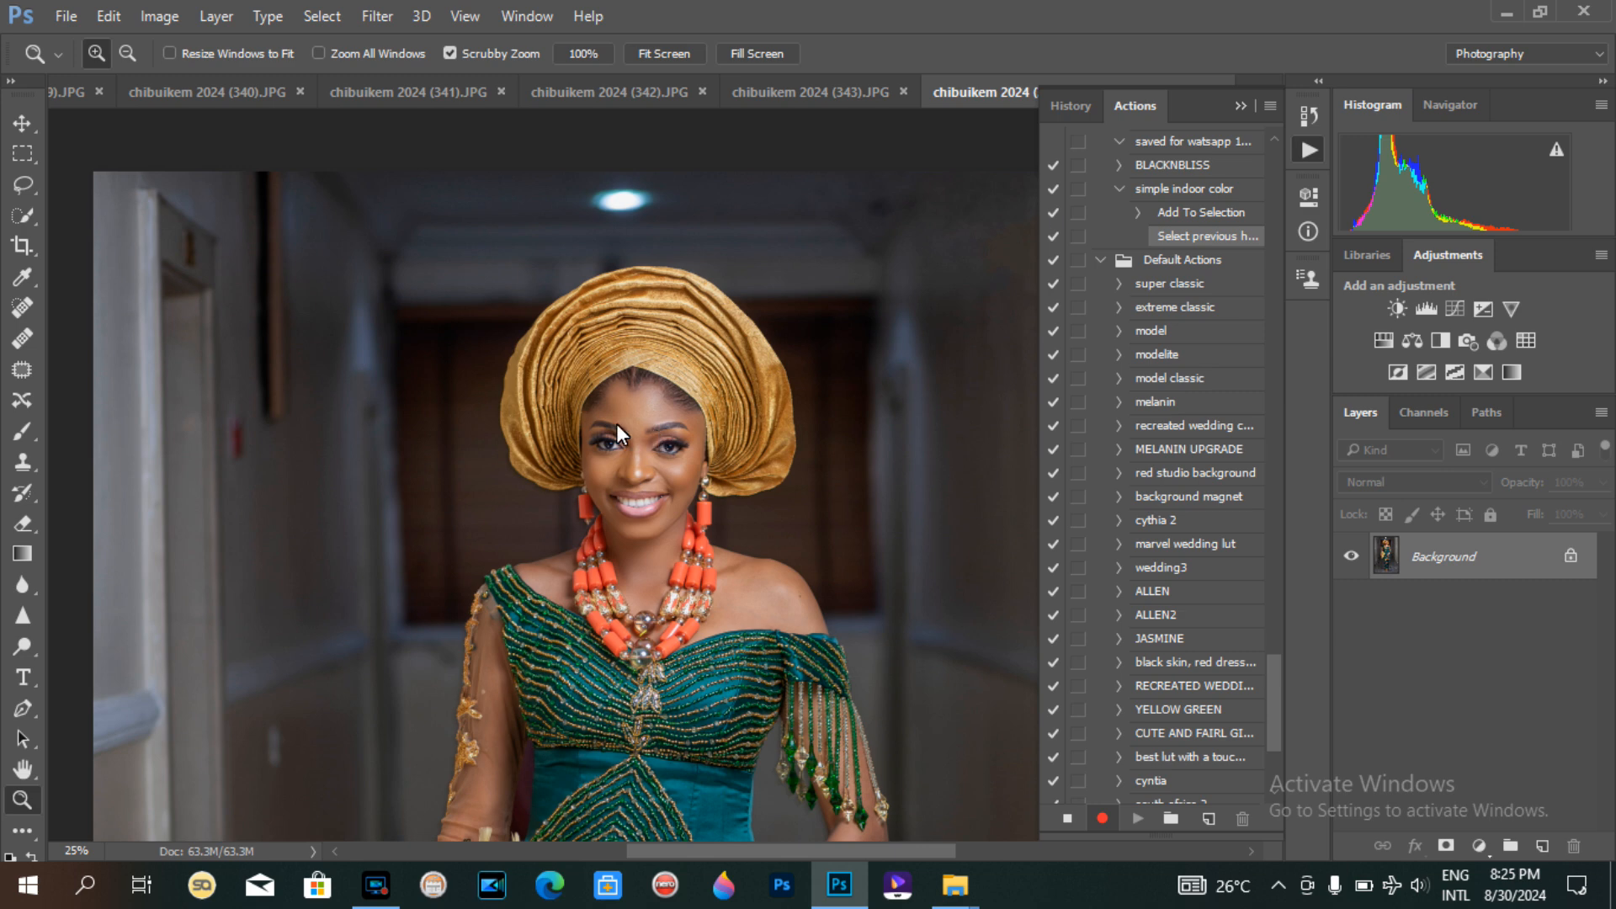
Step: Add a Color Lookup adjustment layer using the Fuji ETERNA 250D Fuji 3510 (by Adobe).cube 3D LUT
{"action": "left_click", "coordinate": [1516, 343]}
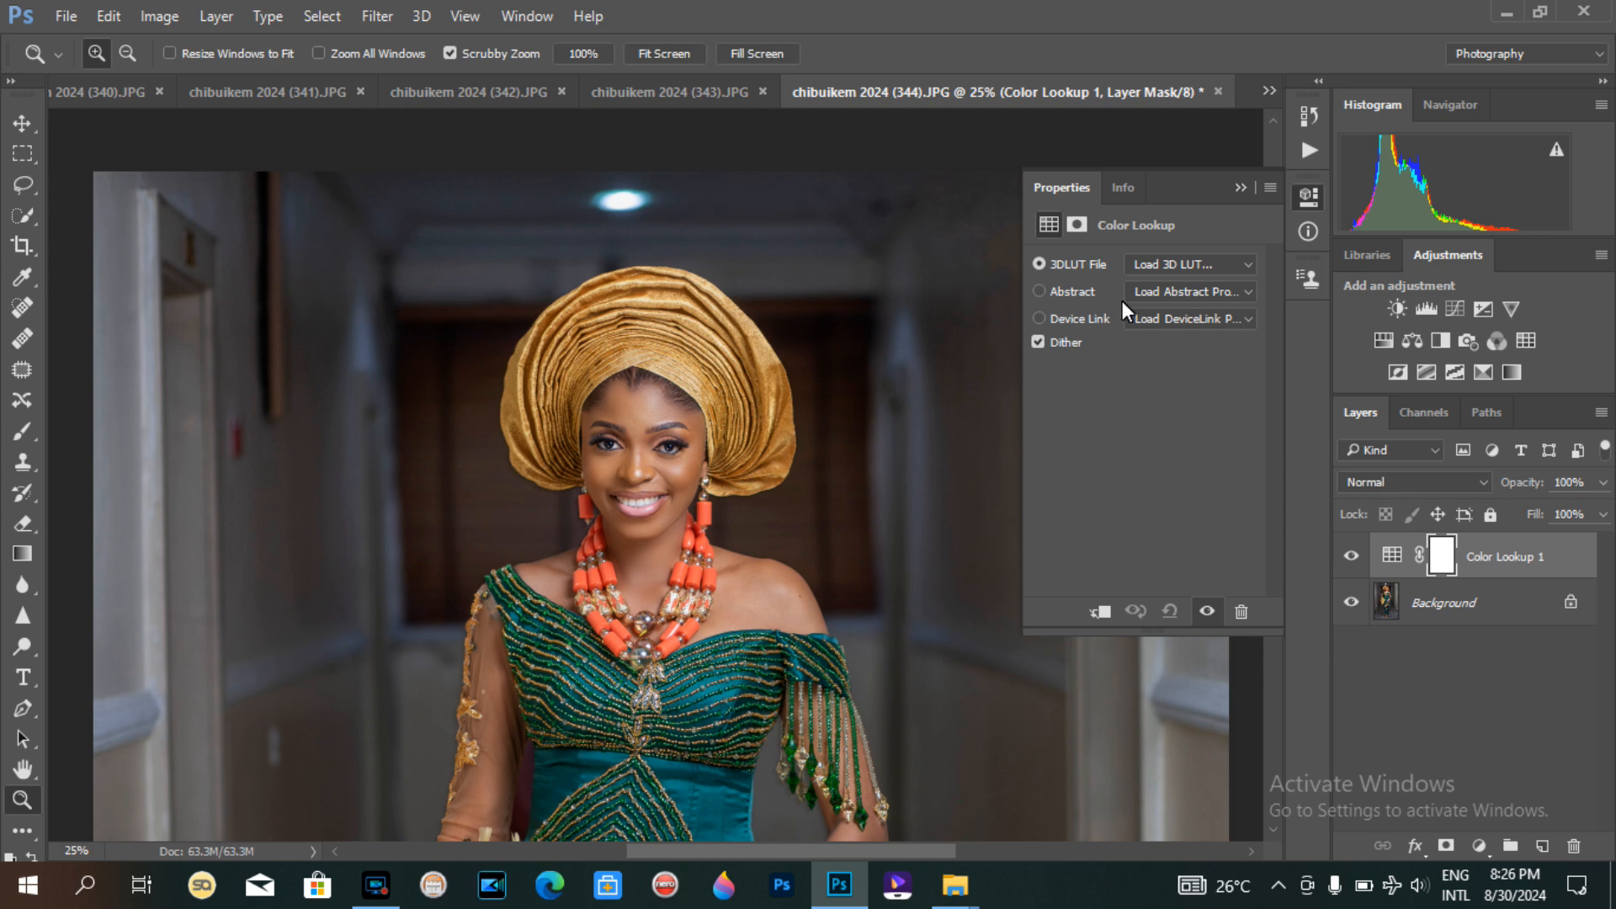
{"action": "left_click", "coordinate": [1236, 267]}
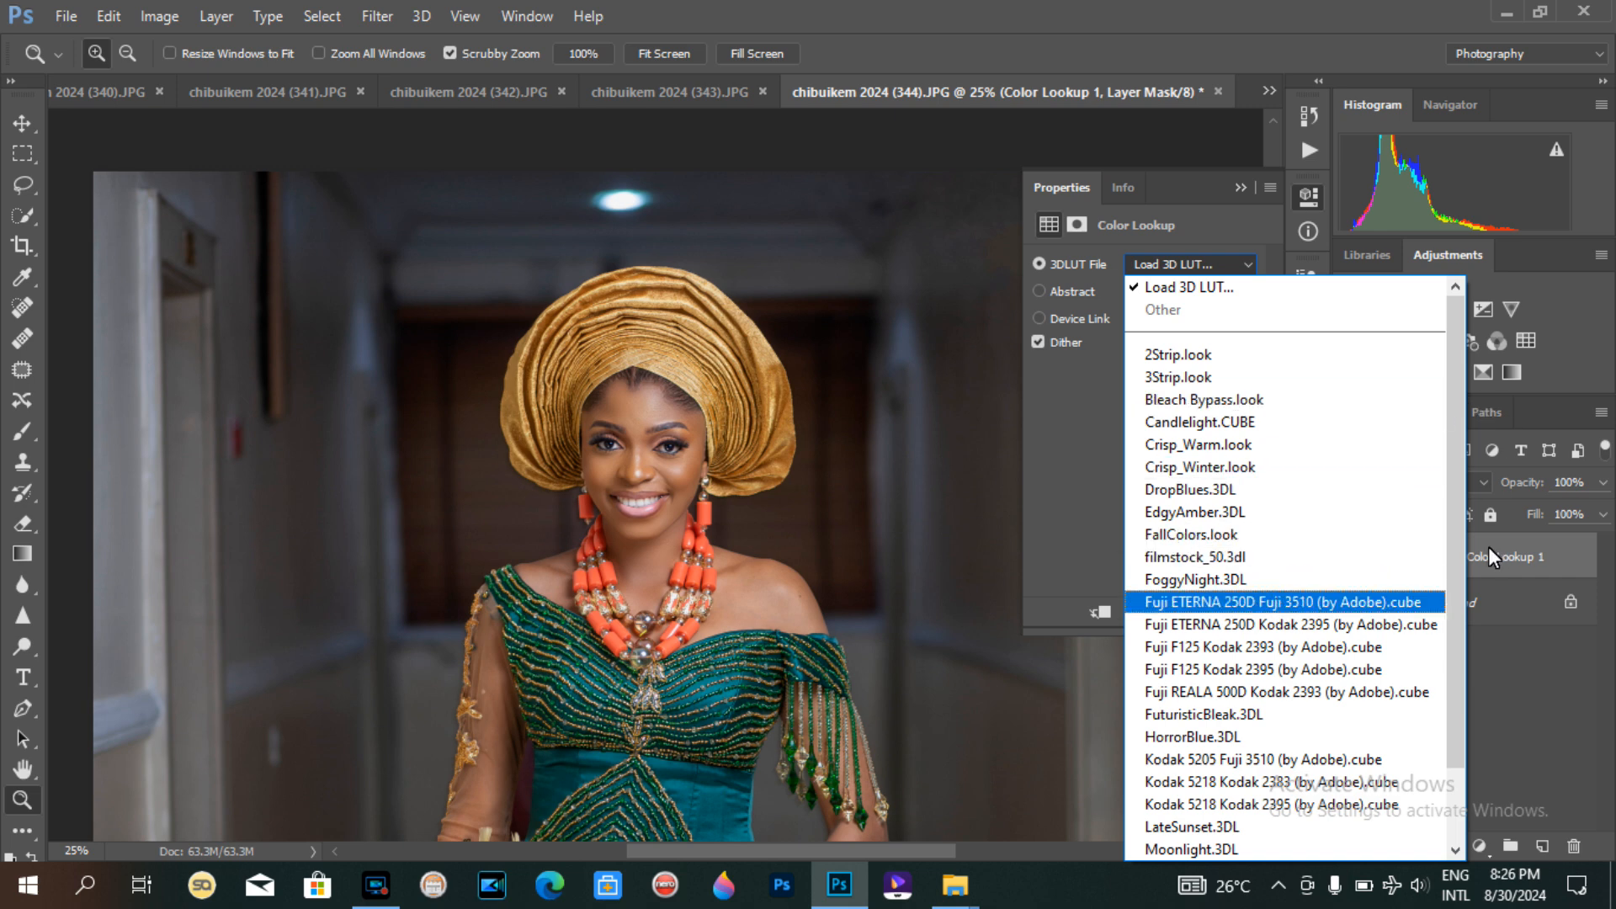
{"action": "left_click_drag", "start_coordinate": [1456, 422], "coordinate": [1450, 716]}
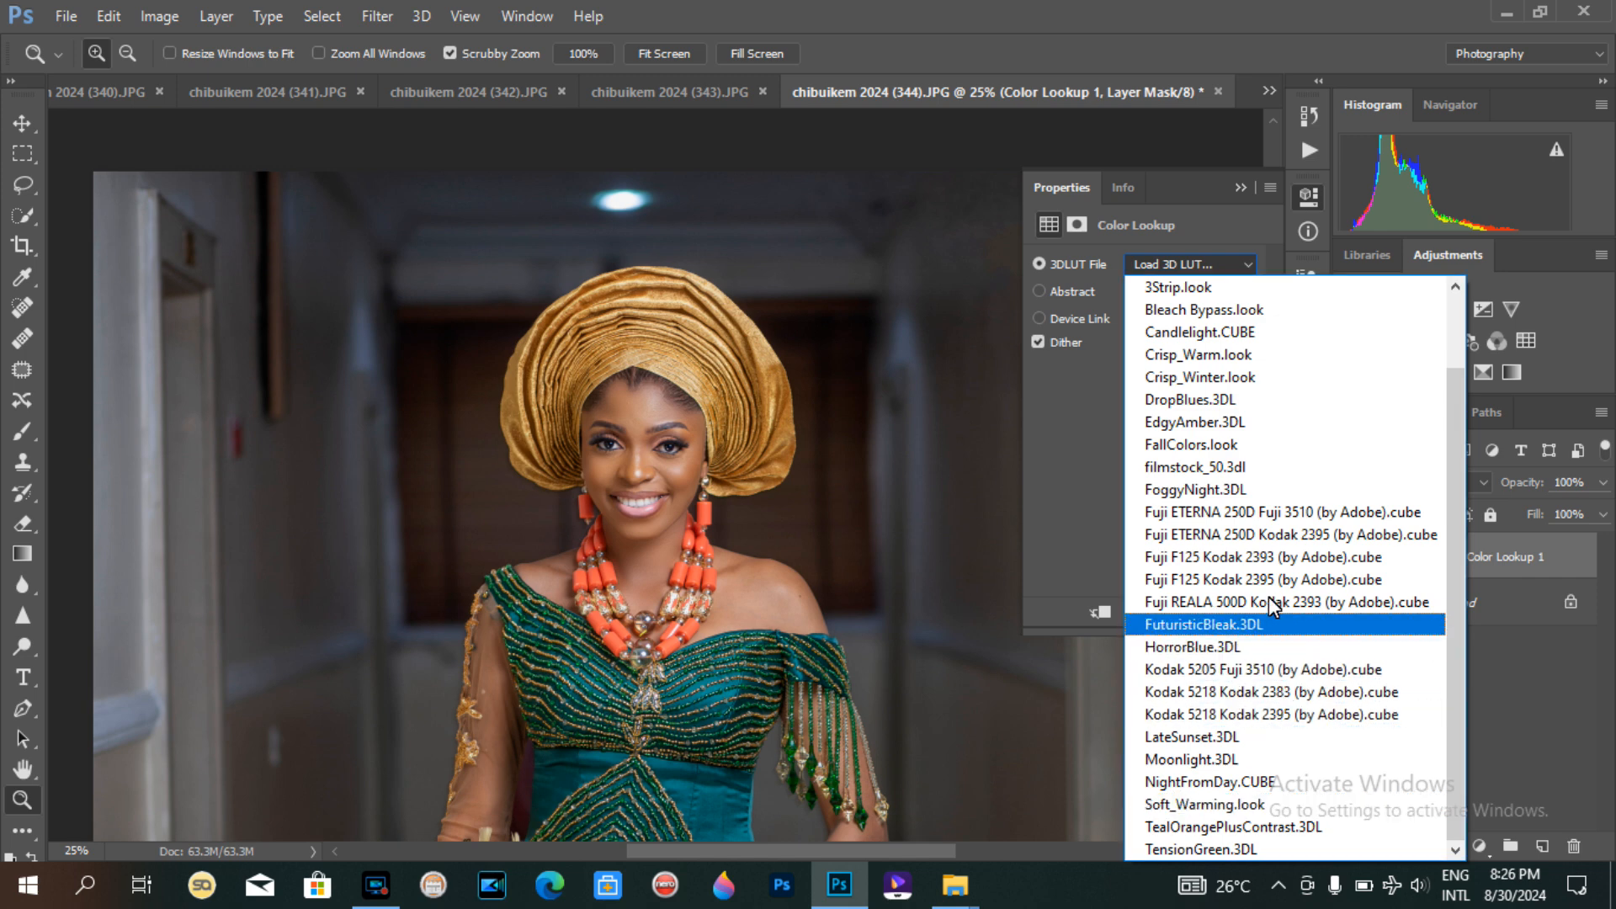
{"action": "left_click", "coordinate": [1198, 512]}
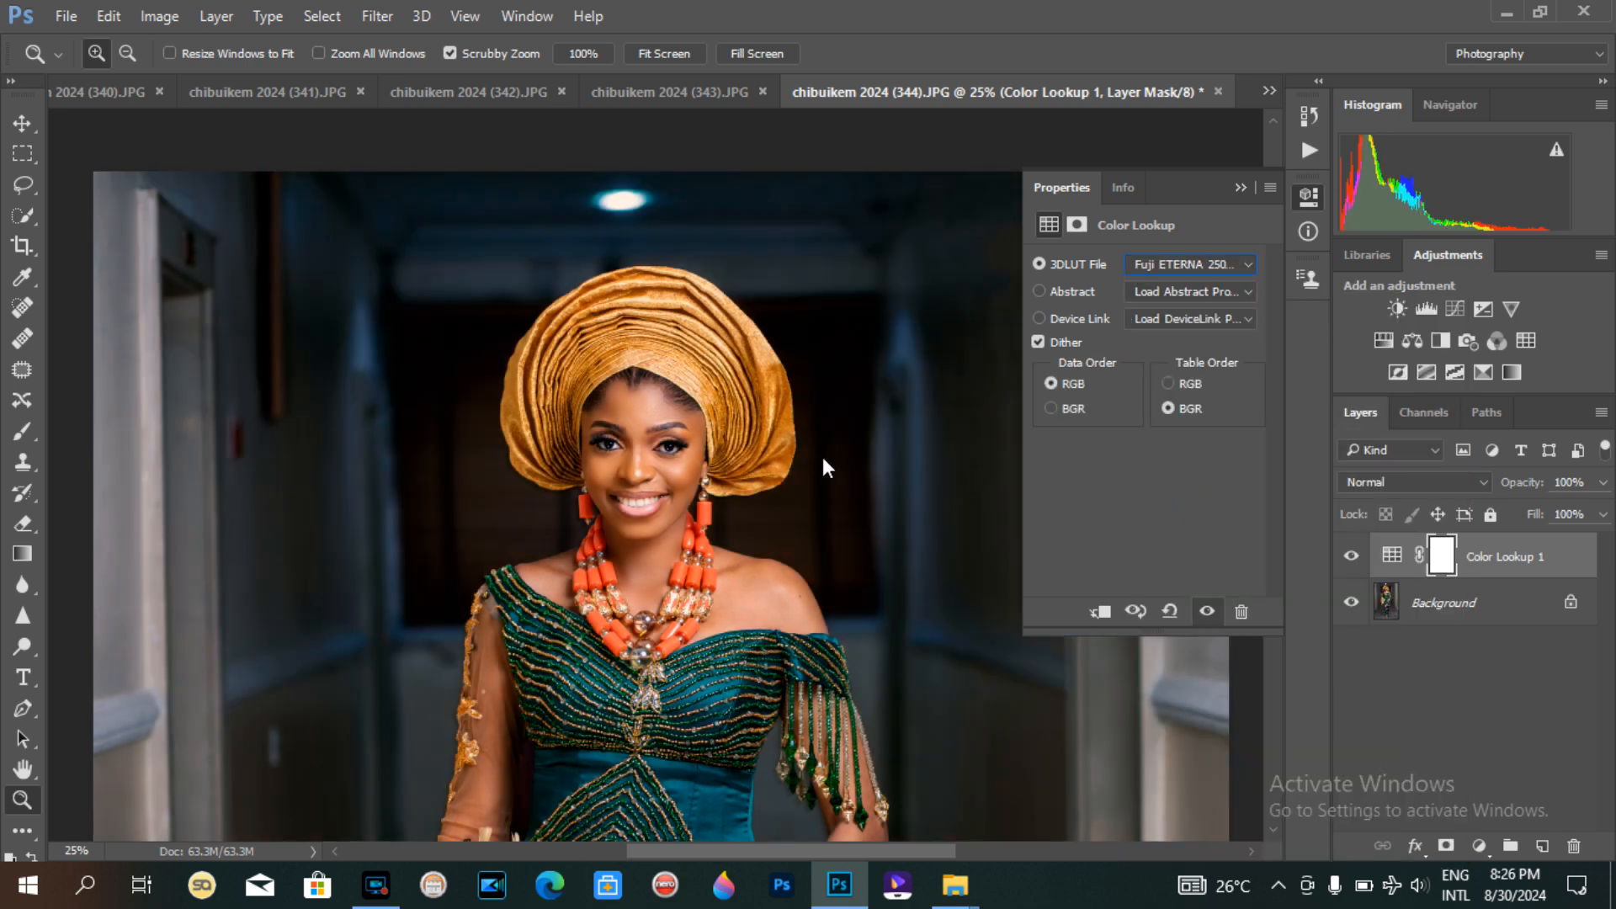
Step: Zoom in and out to compare the graded colours on the face and the whole figure
{"action": "key", "text": "ctrl+plus"}
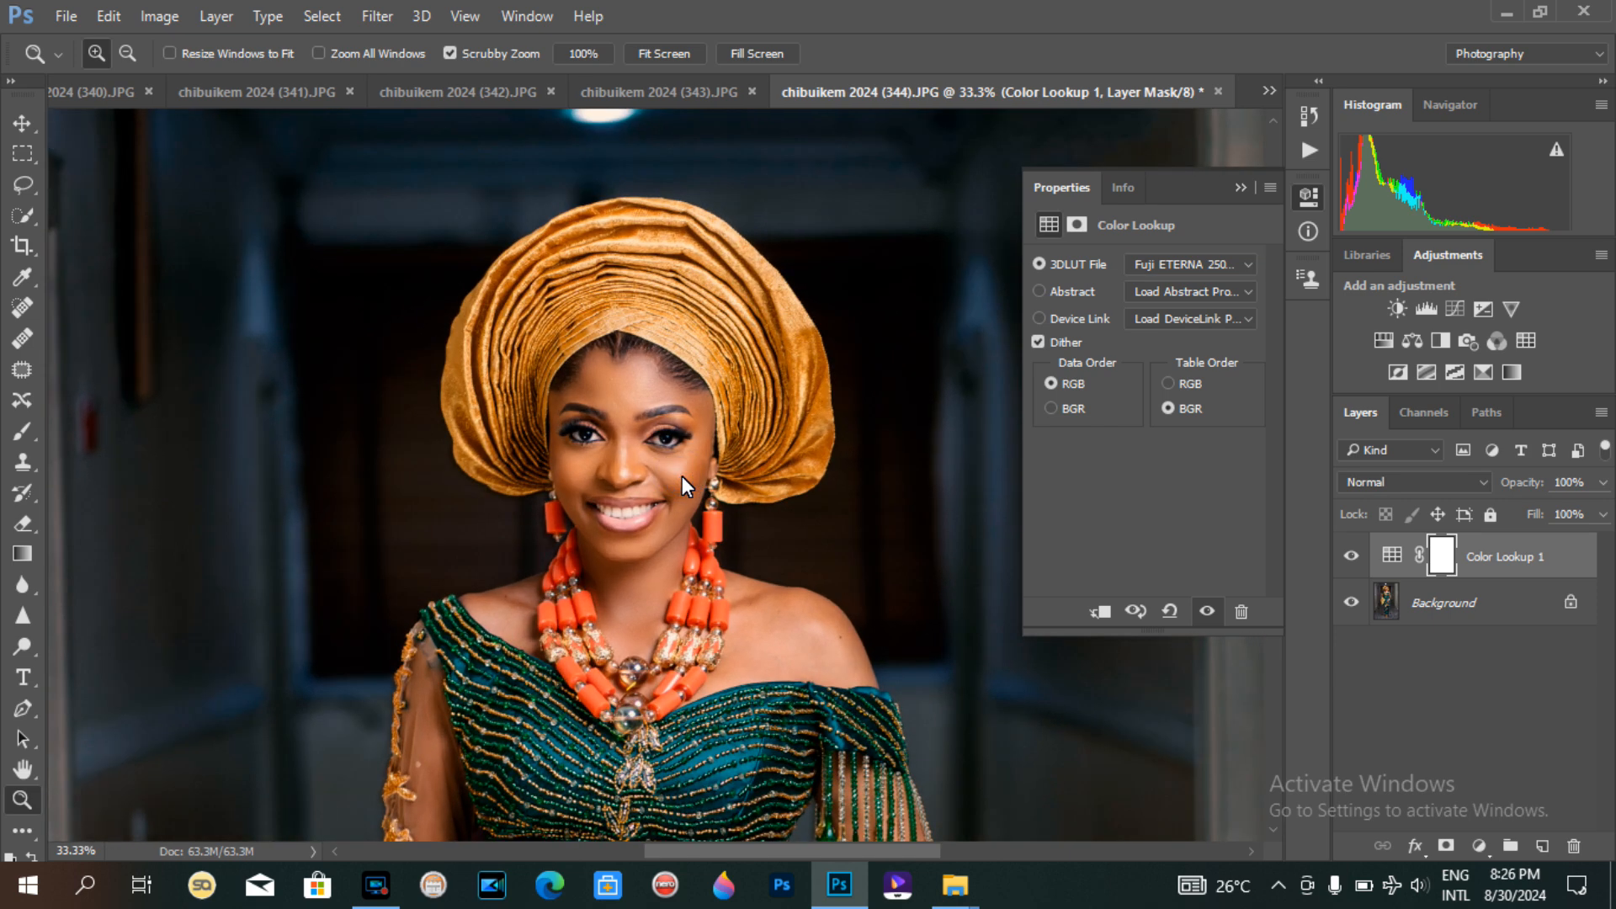
{"action": "key", "text": "ctrl+minus"}
{"action": "key", "text": "ctrl+minus"}
{"action": "key", "text": "ctrl+minus"}
{"action": "key", "text": "ctrl+minus"}
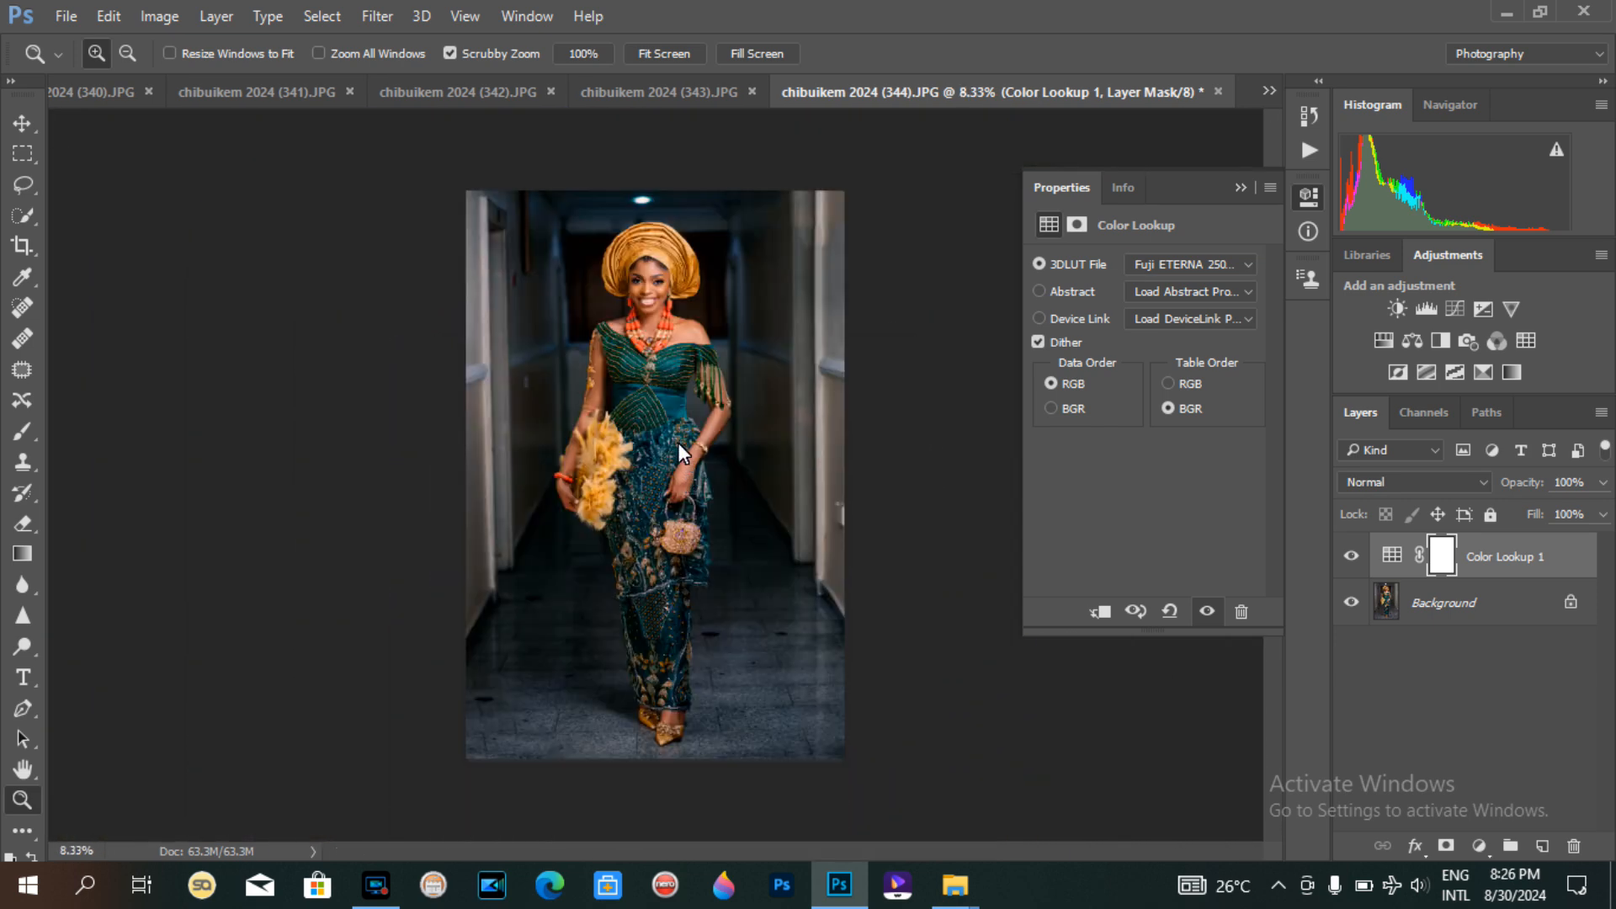
{"action": "left_click", "coordinate": [653, 269]}
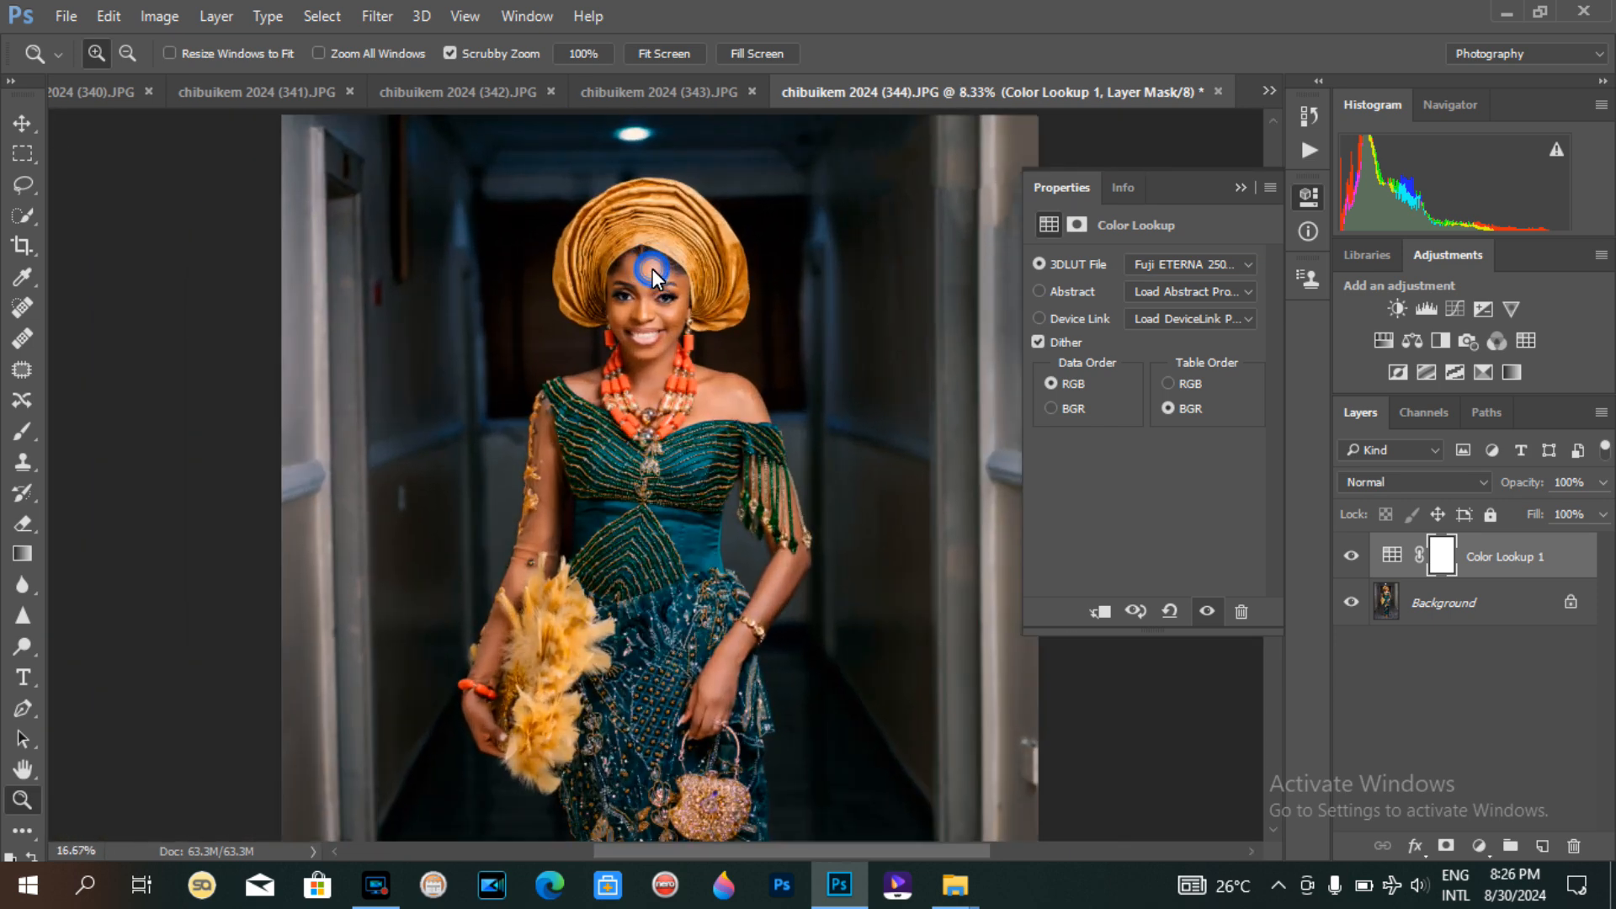
{"action": "left_click", "coordinate": [653, 268]}
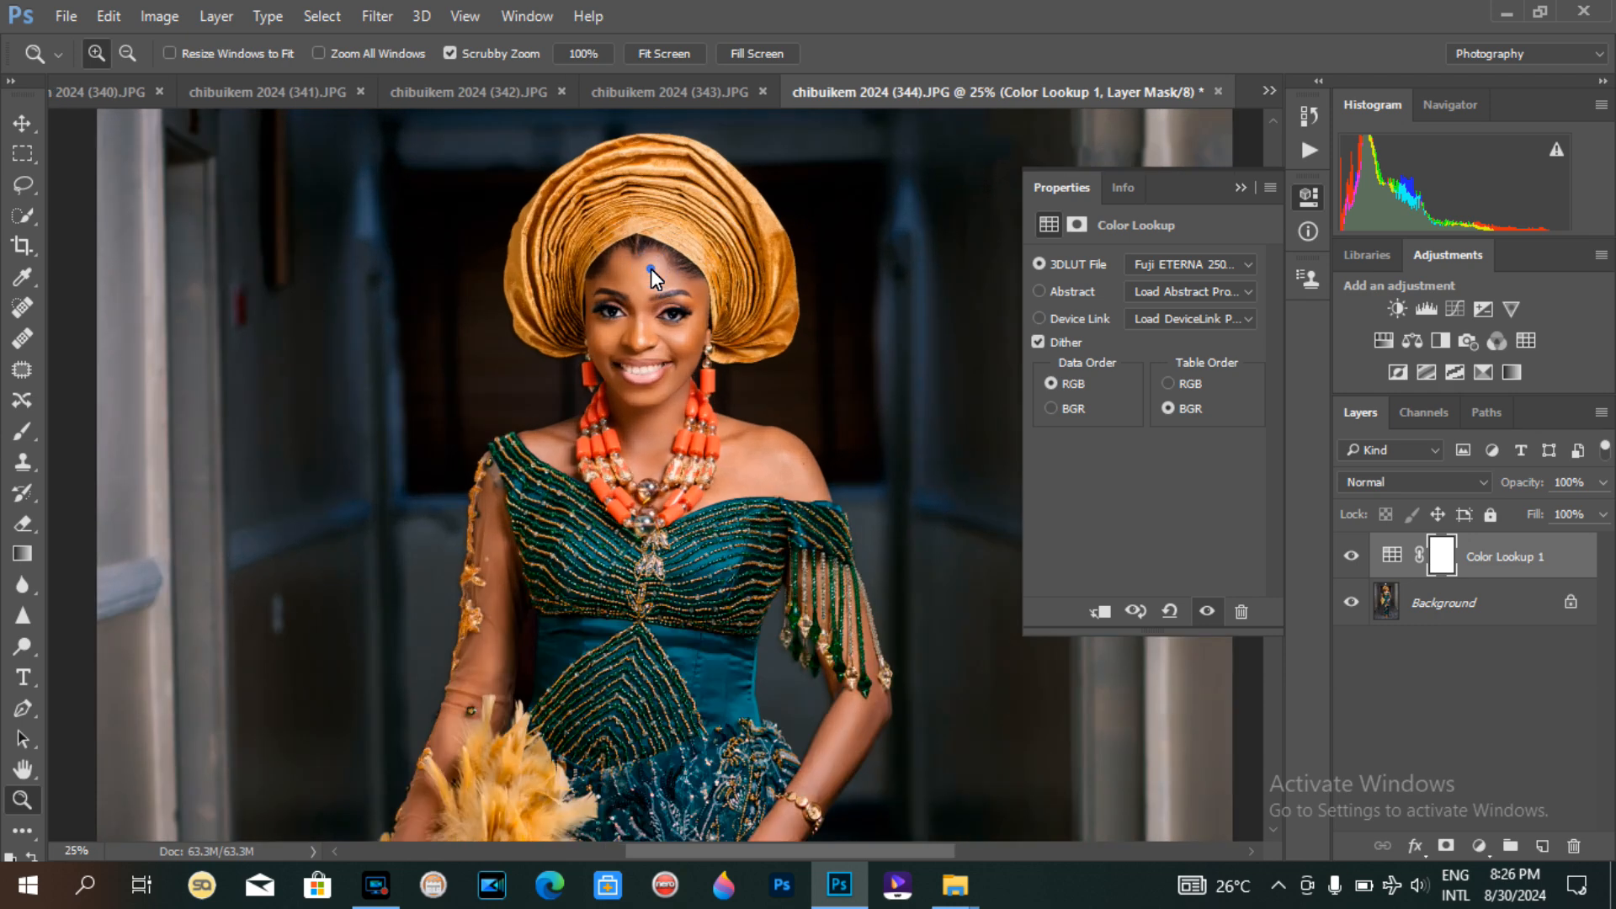
{"action": "left_click", "coordinate": [650, 270]}
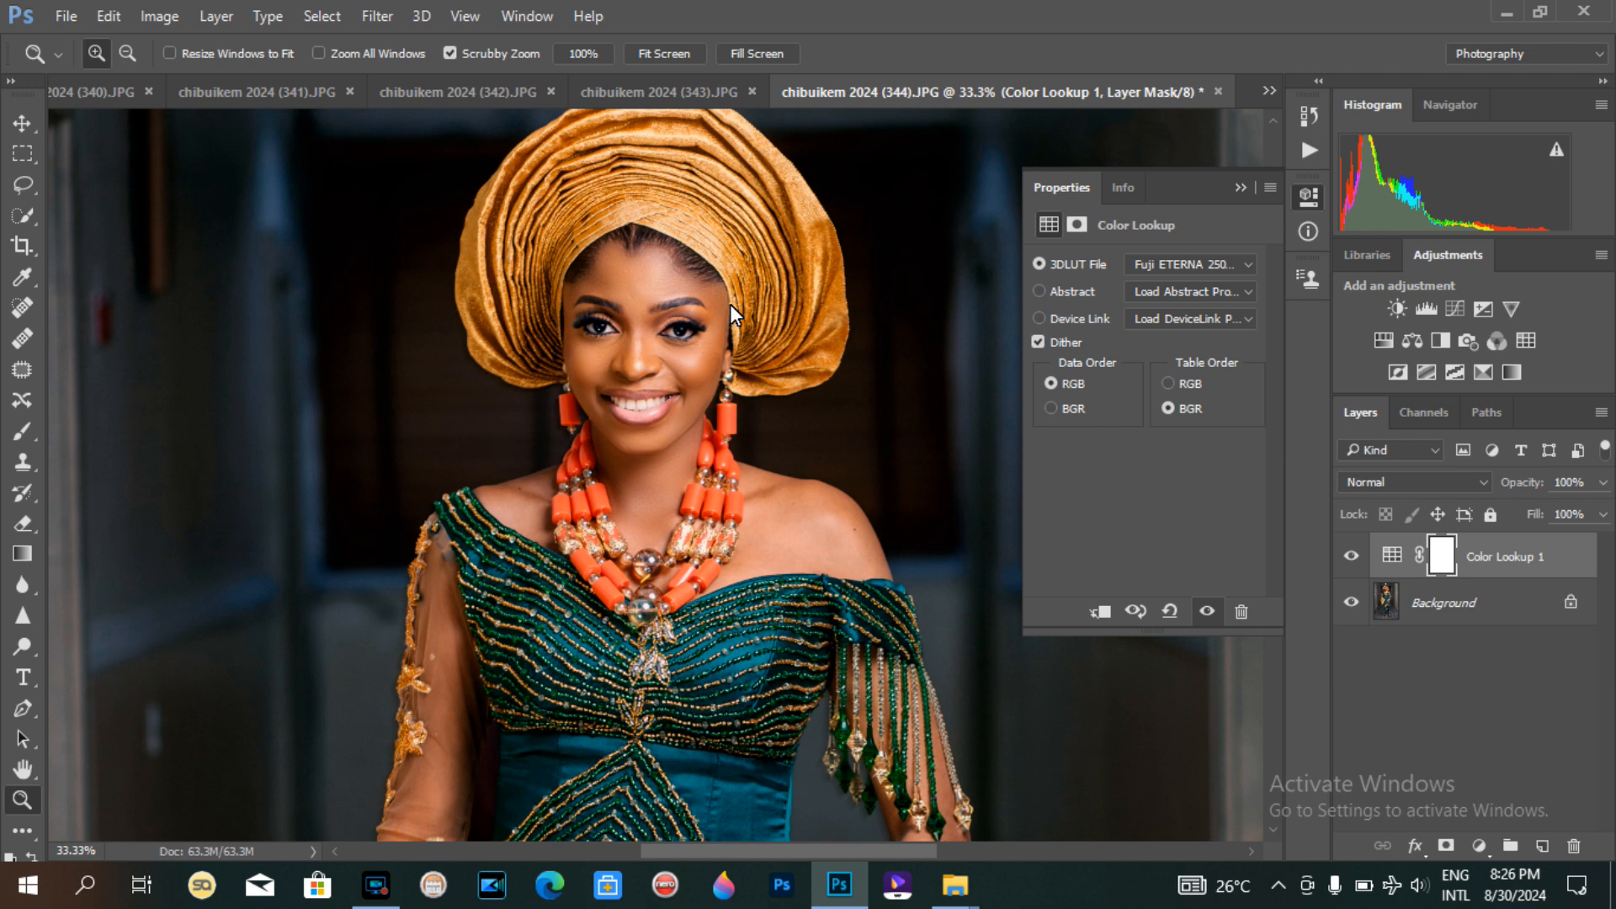
{"action": "left_click", "coordinate": [729, 305]}
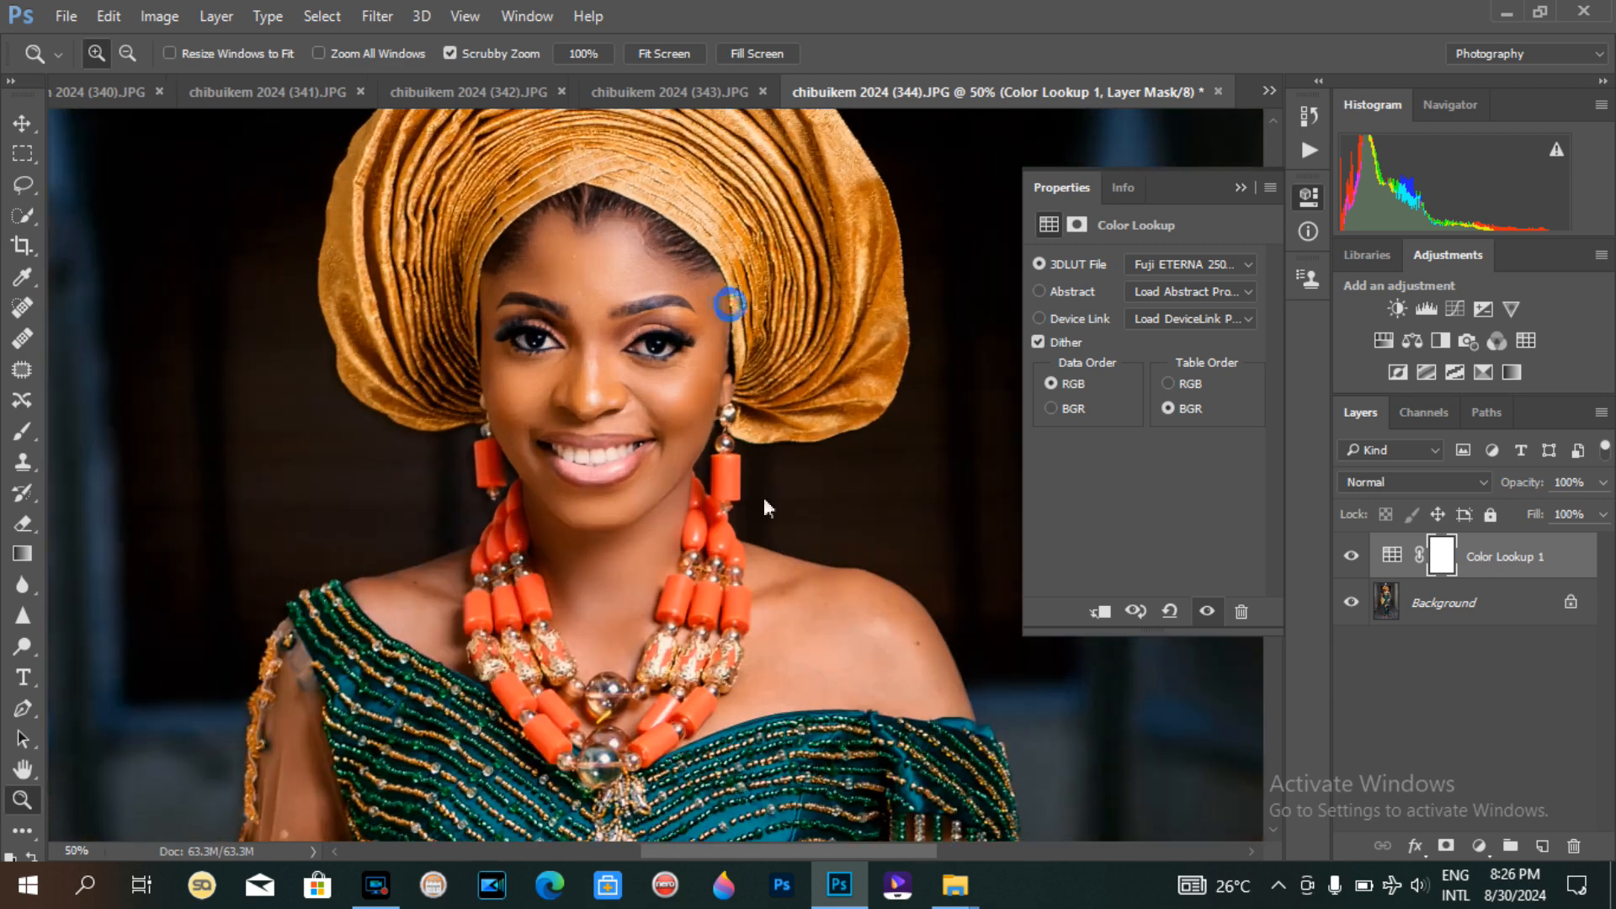
{"action": "left_click", "coordinate": [789, 291], "text": "alt"}
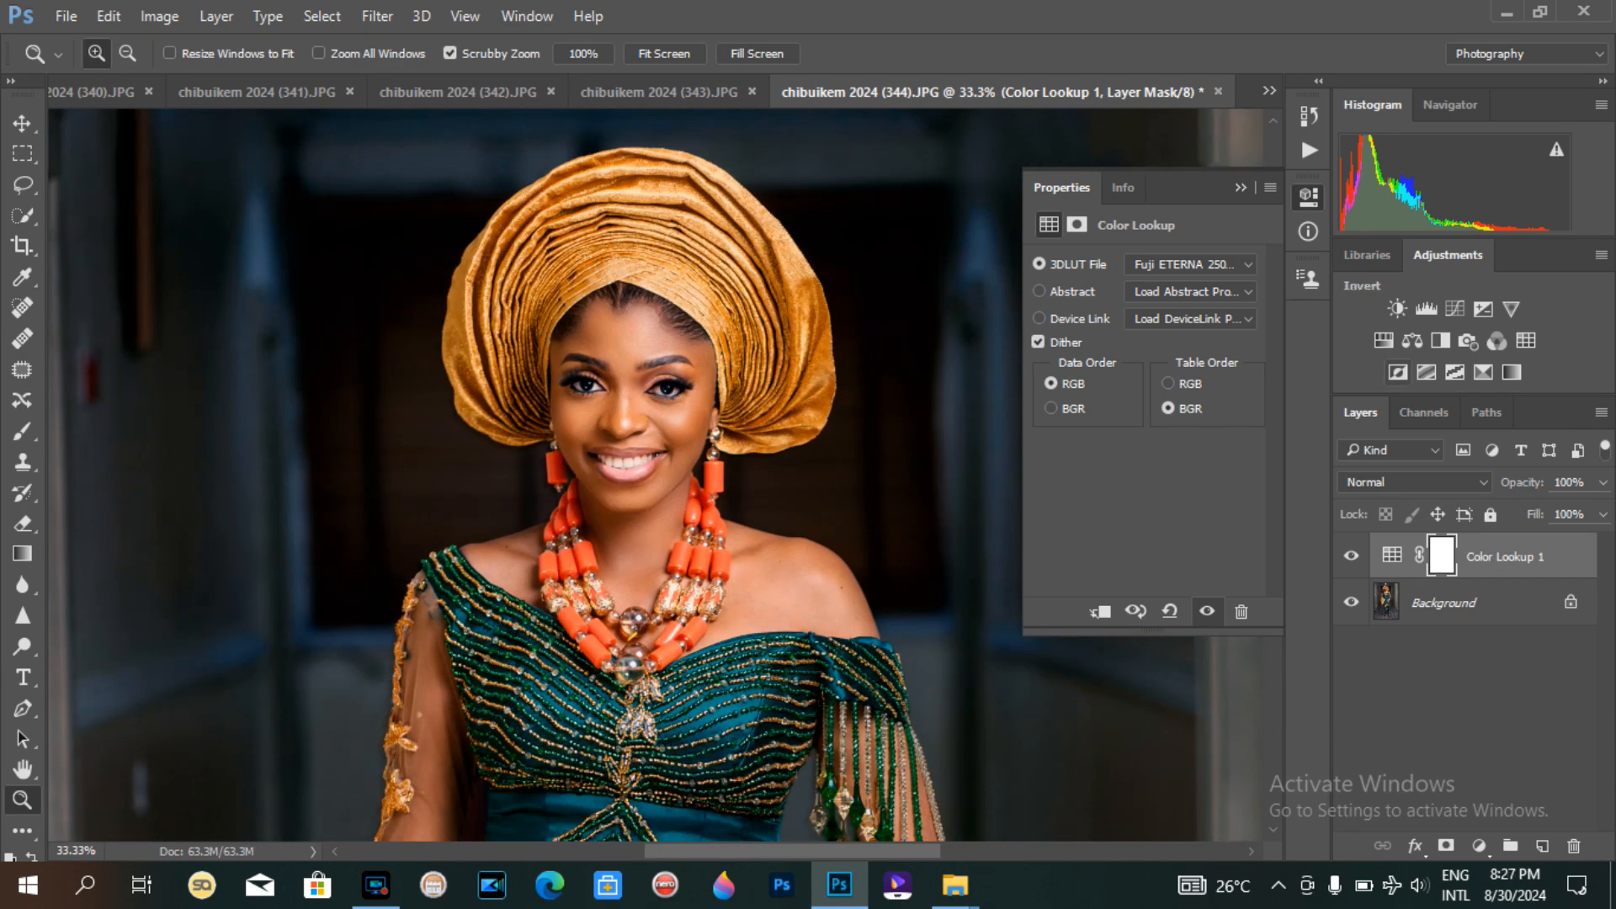
Step: Lower the Color Lookup layer's opacity to 64%
{"action": "left_click", "coordinate": [1602, 481]}
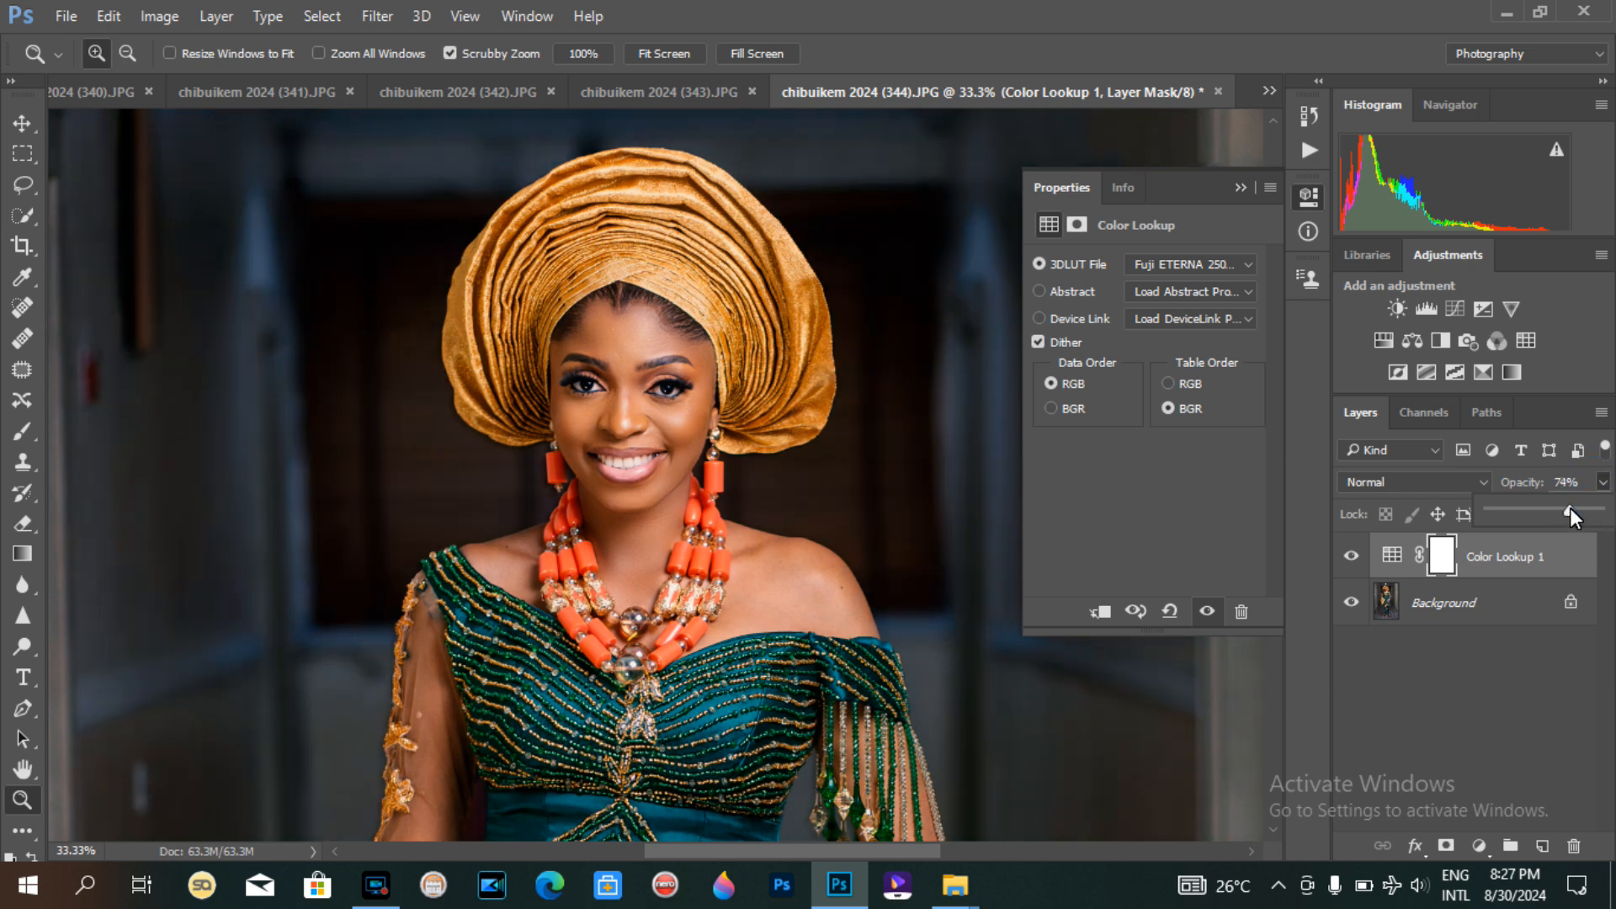
{"action": "key", "text": "Return"}
{"action": "key", "text": "ctrl+minus"}
{"action": "key", "text": "ctrl+minus"}
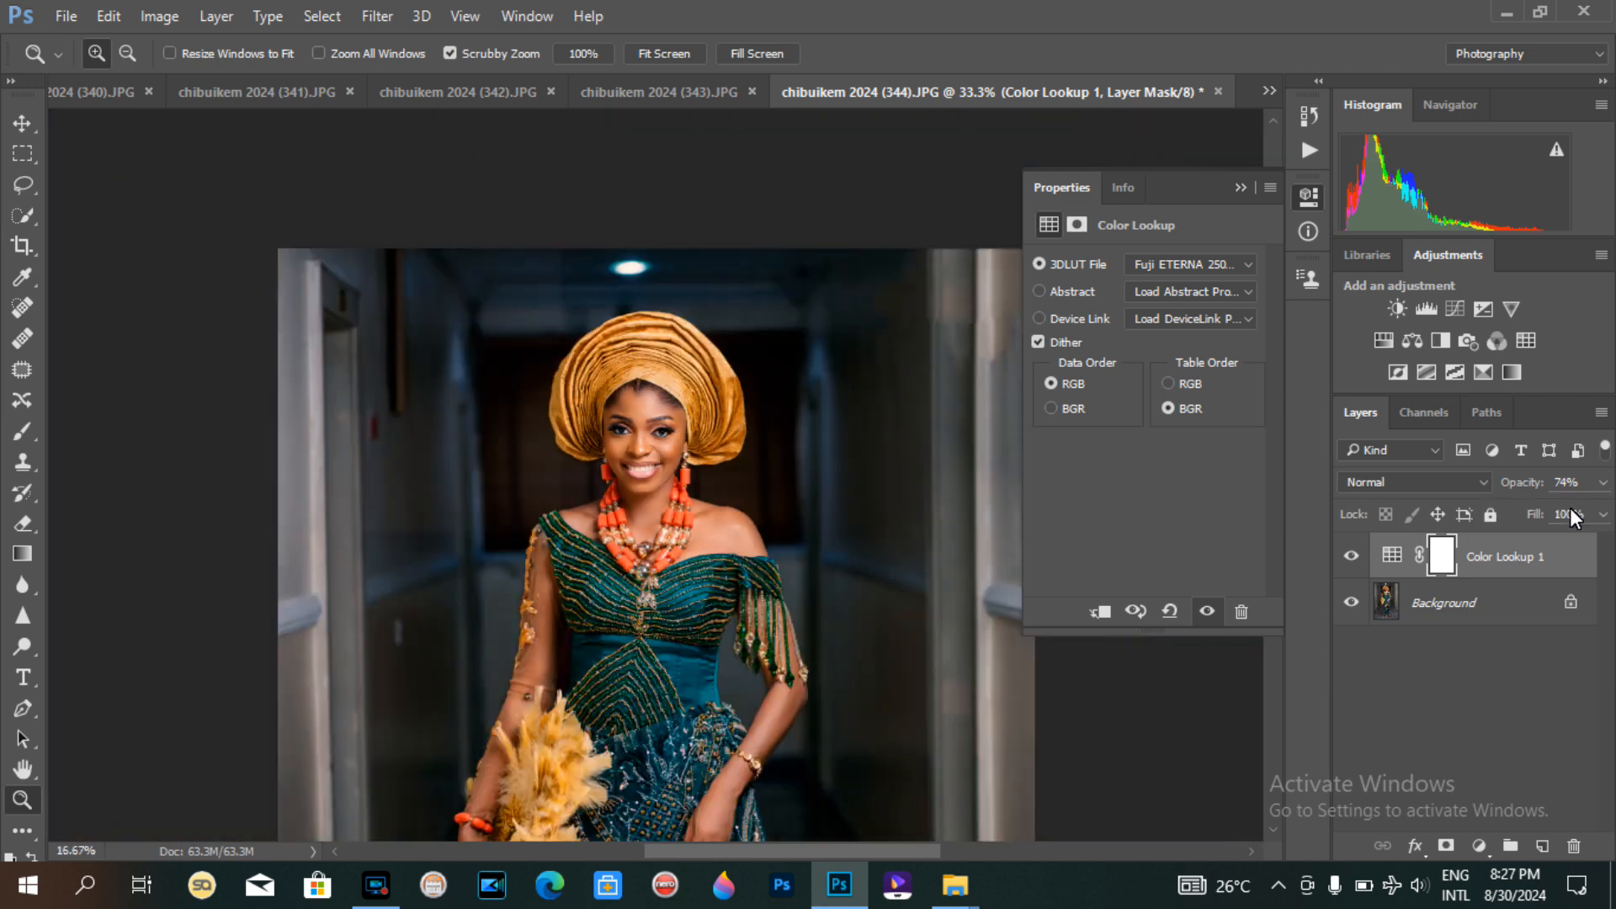
{"action": "key", "text": "ctrl+minus"}
{"action": "key", "text": "ctrl+minus"}
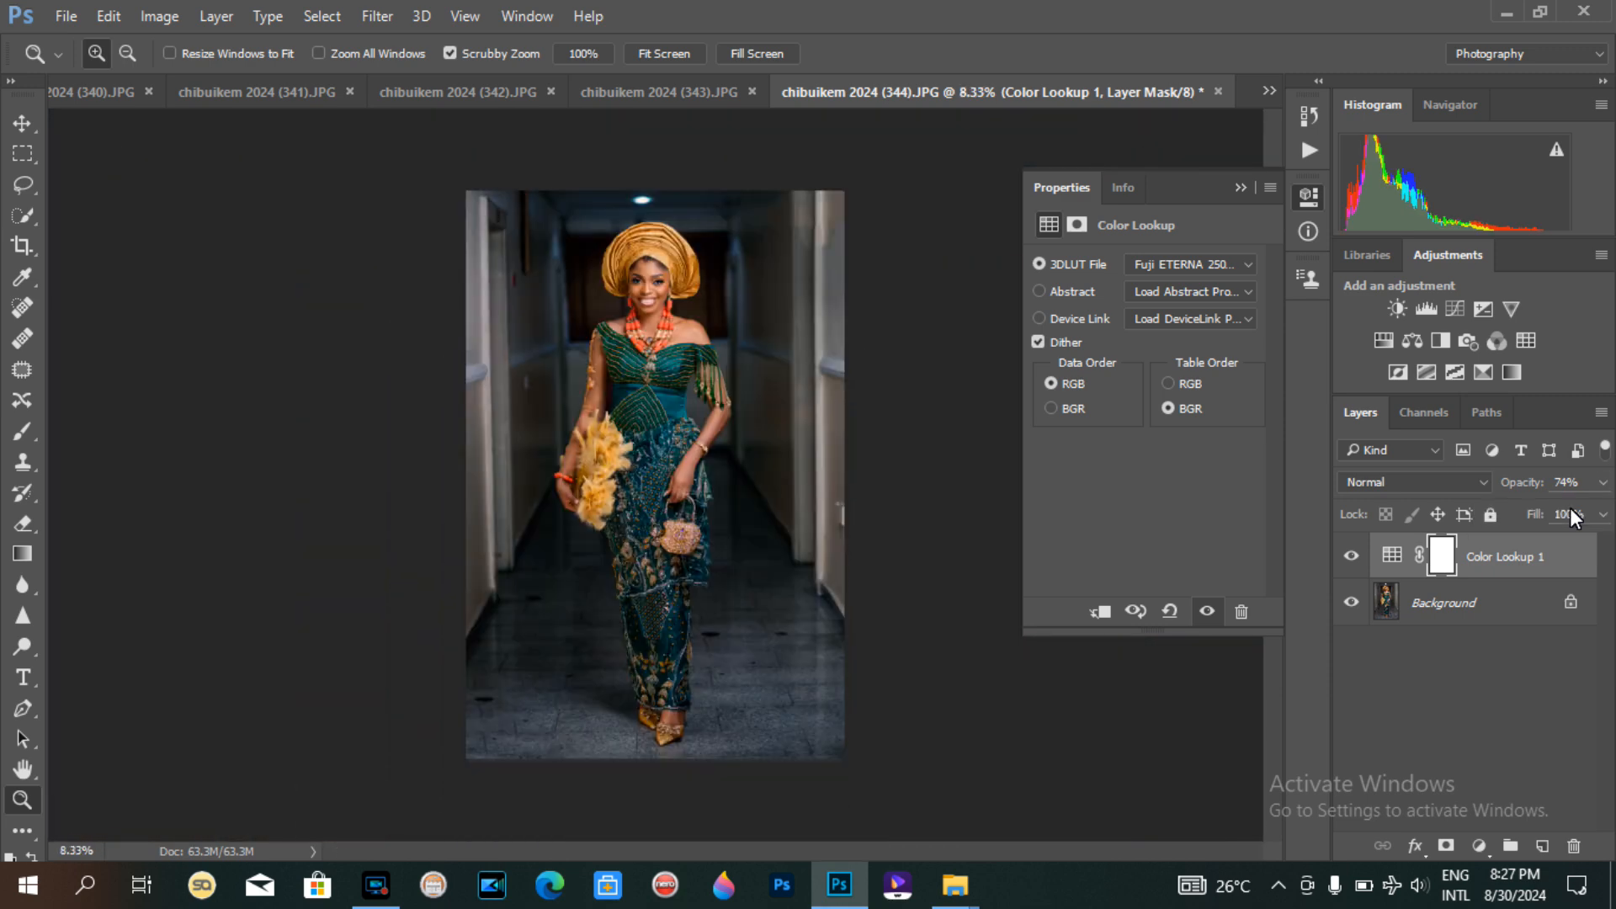
{"action": "left_click", "coordinate": [1604, 482]}
{"action": "left_click", "coordinate": [667, 278]}
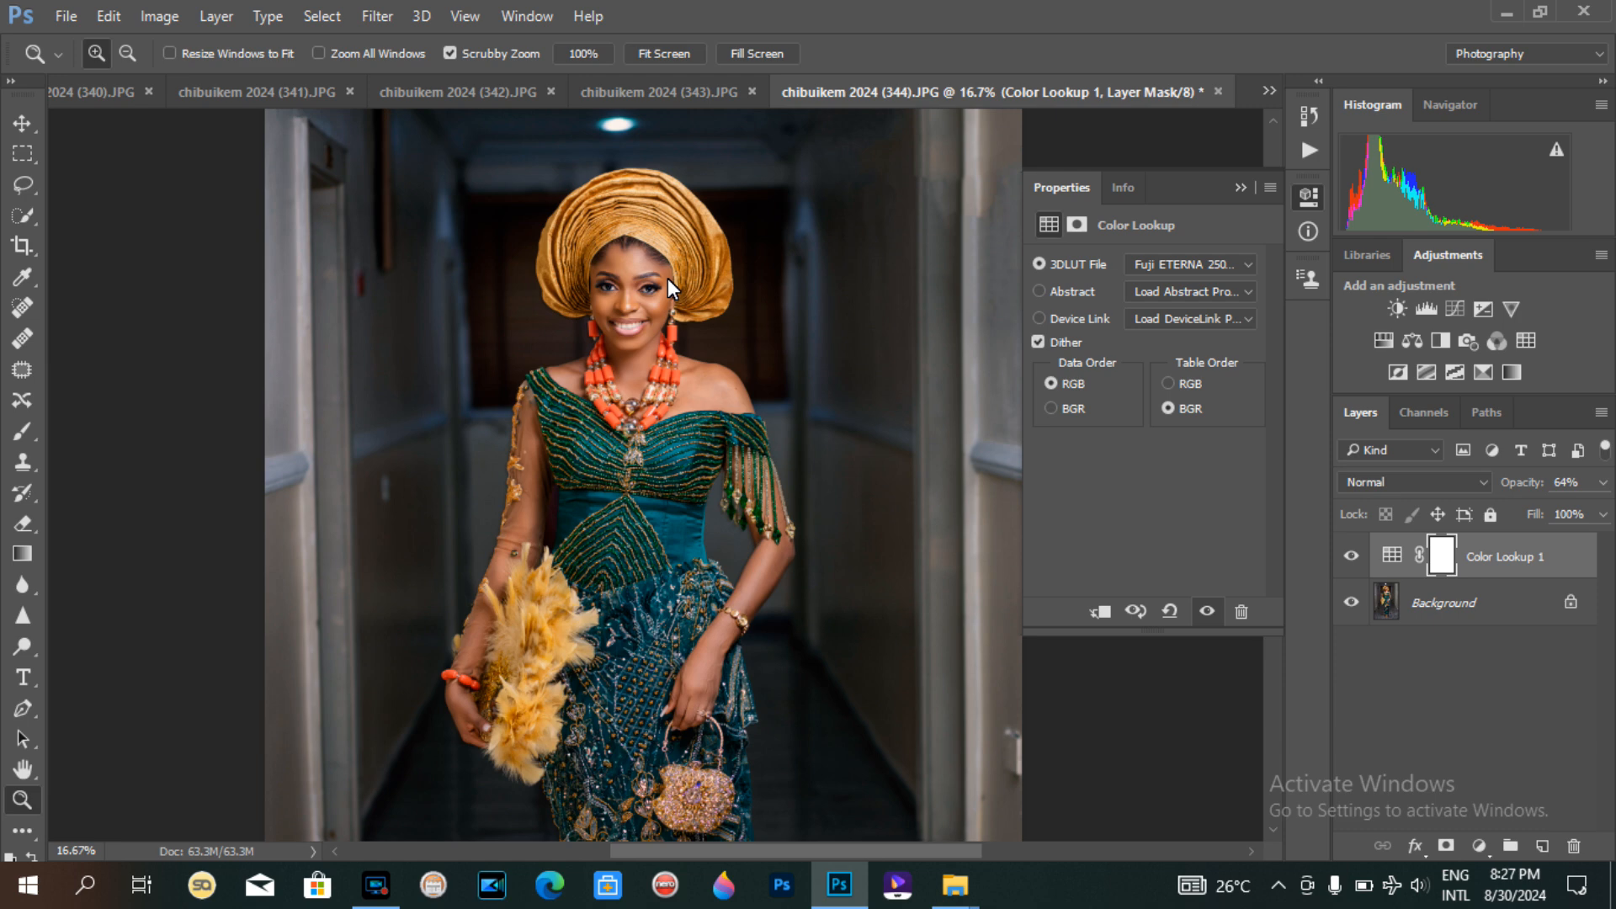
Step: Merge the Color Lookup layer down into the Background layer
{"action": "key", "text": "ctrl+e"}
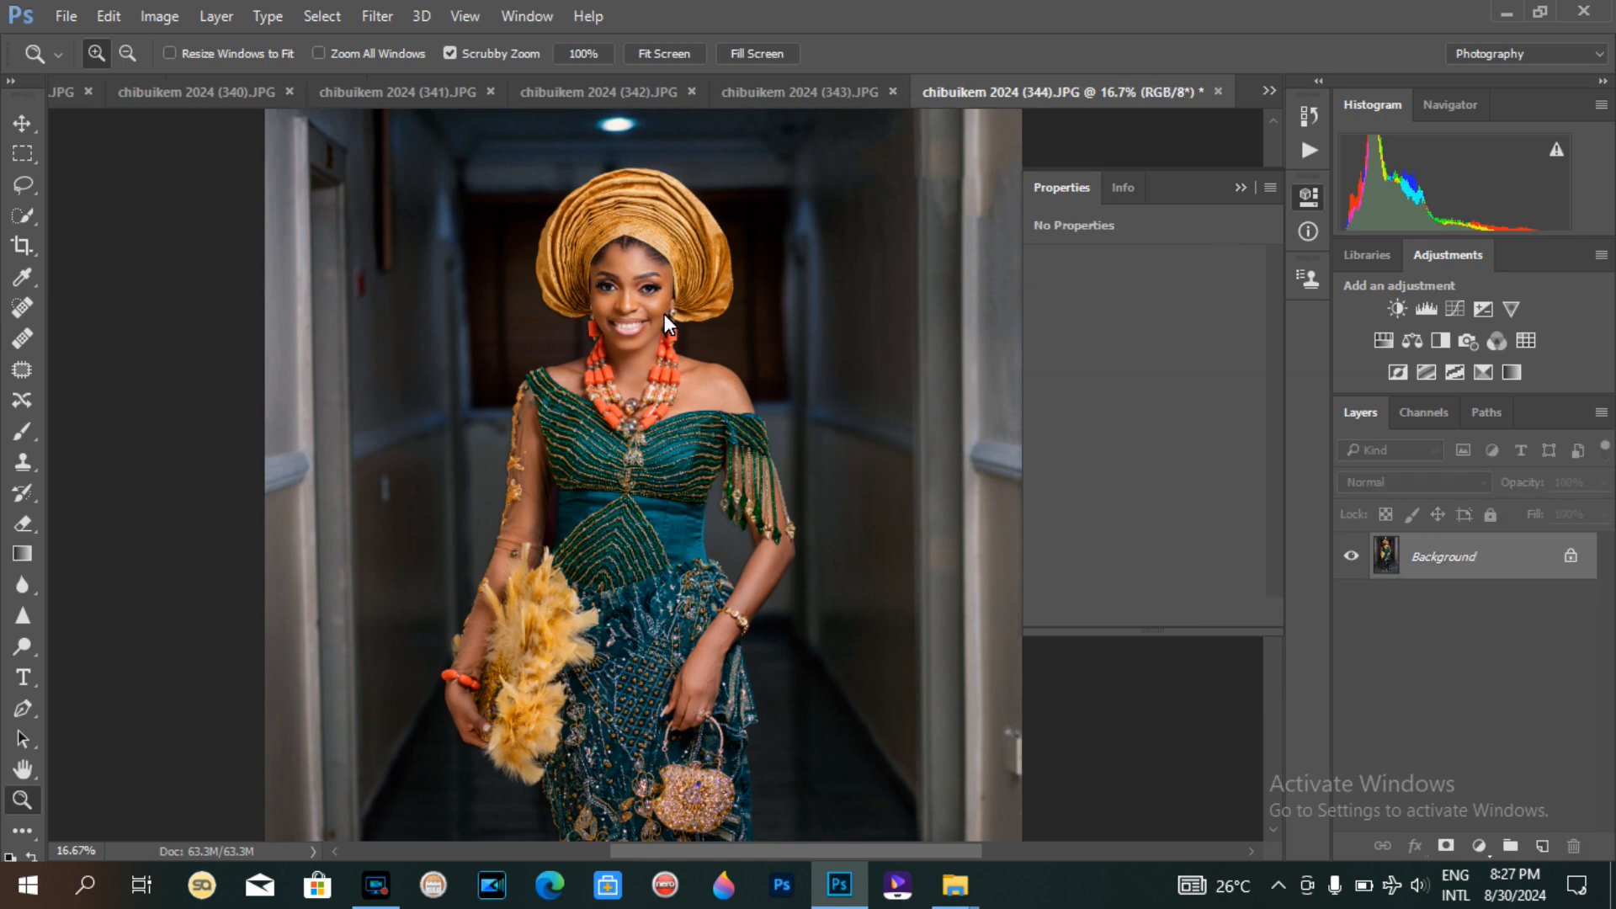
{"action": "left_click", "coordinate": [630, 253]}
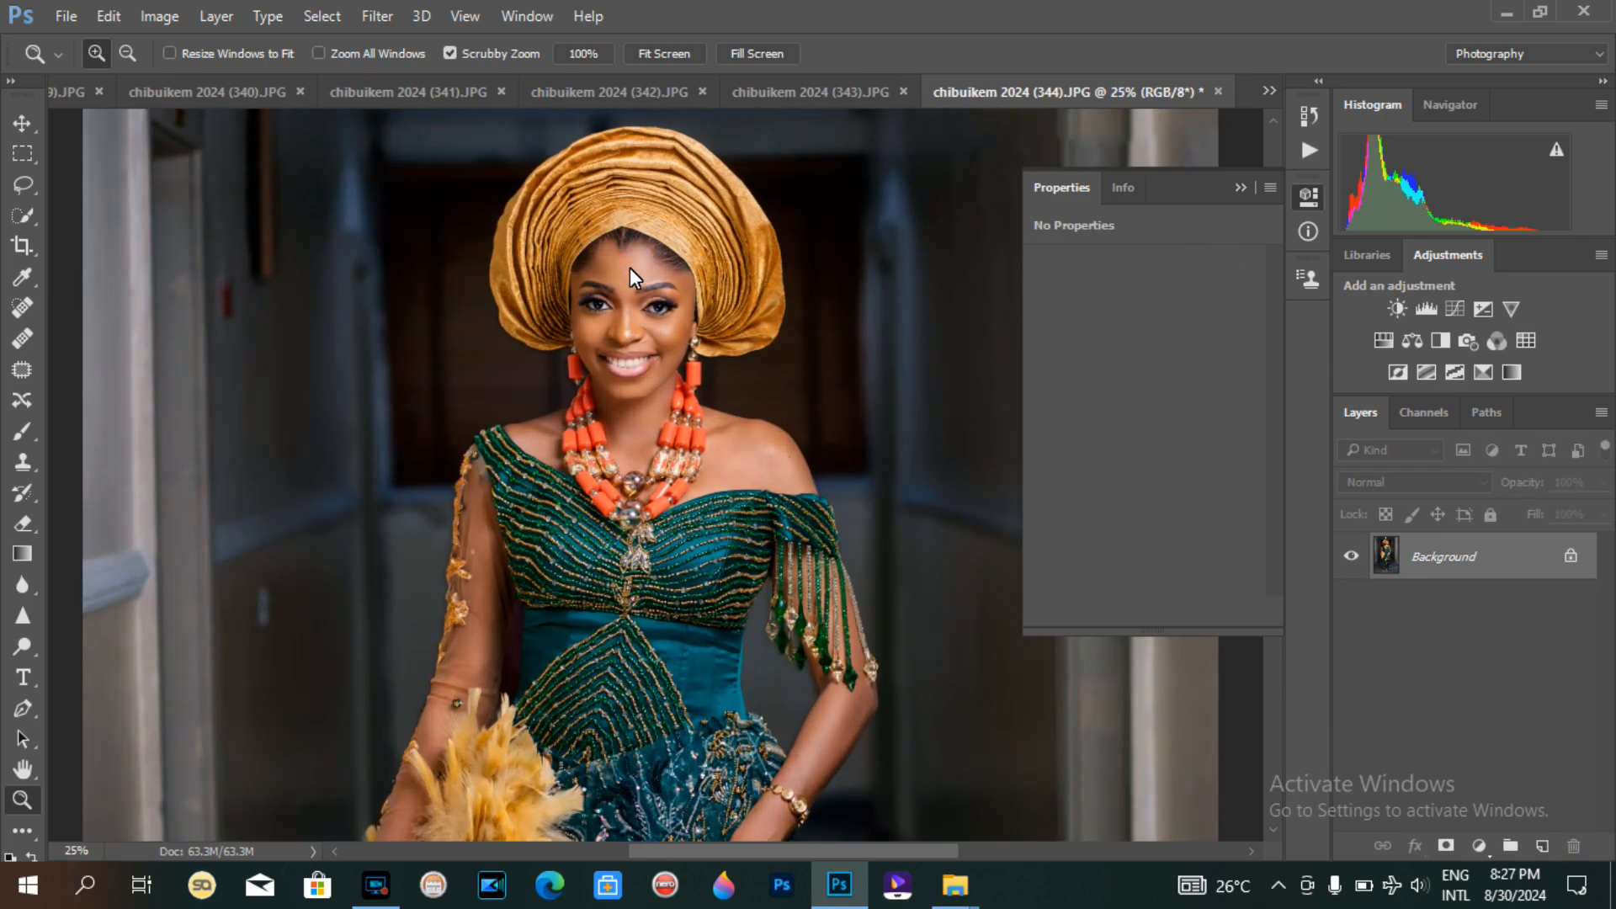
Step: Zoom out and back in to inspect the merged colour grade on the face and full figure
{"action": "left_click", "coordinate": [630, 268]}
{"action": "key", "text": "ctrl+minus"}
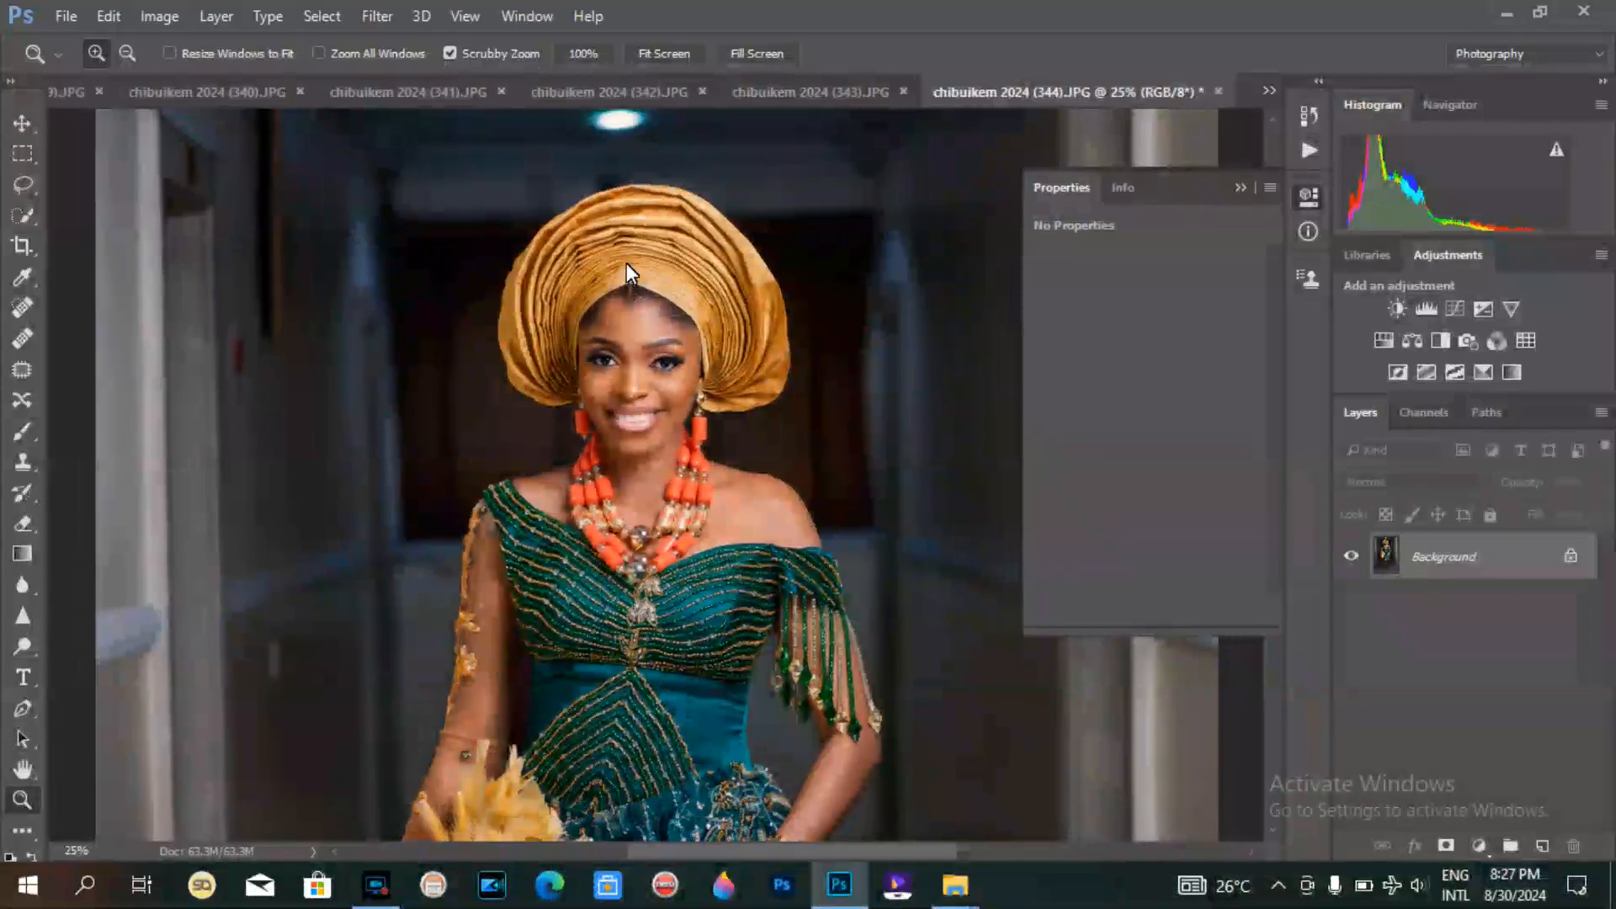
{"action": "key", "text": "ctrl+minus"}
{"action": "key", "text": "ctrl+minus"}
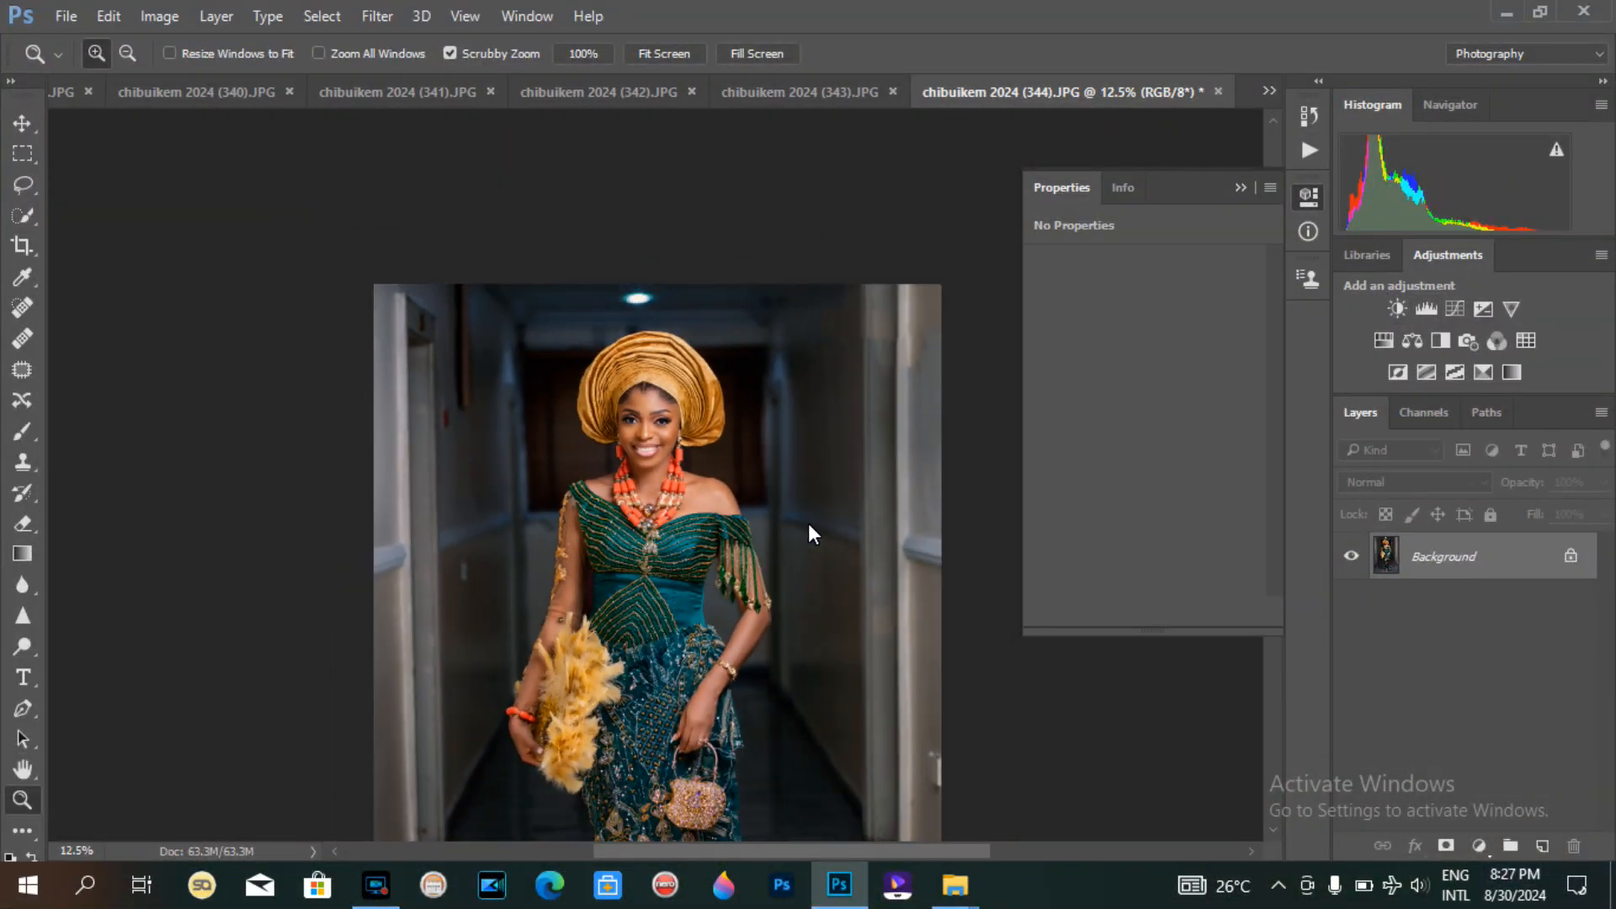
{"action": "key", "text": "ctrl+minus"}
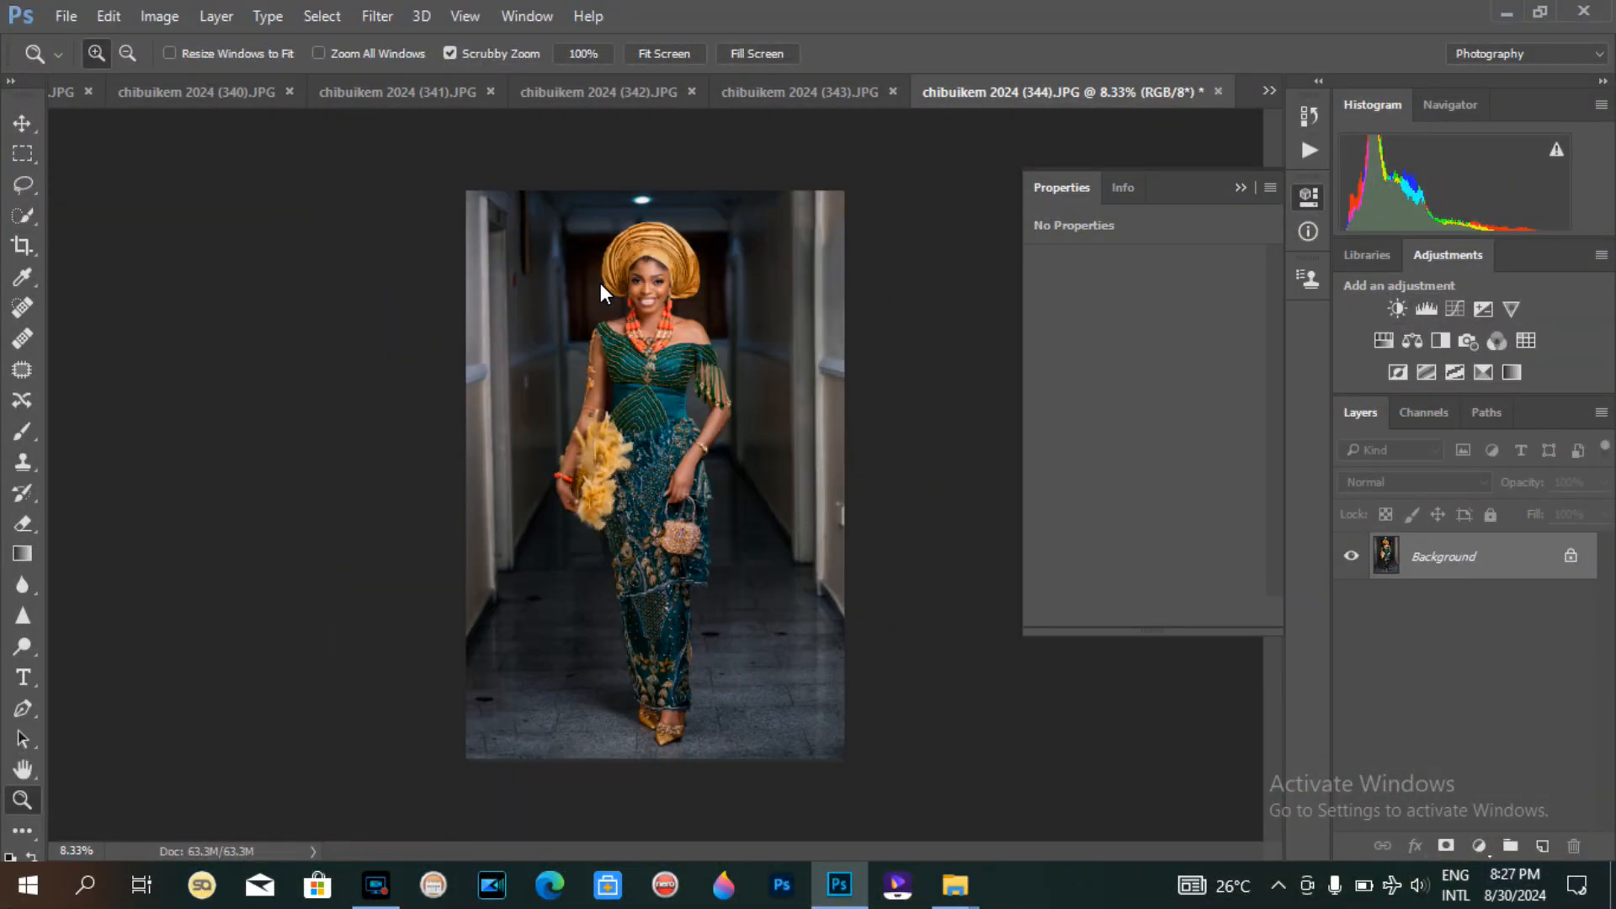
{"action": "left_click", "coordinate": [665, 242]}
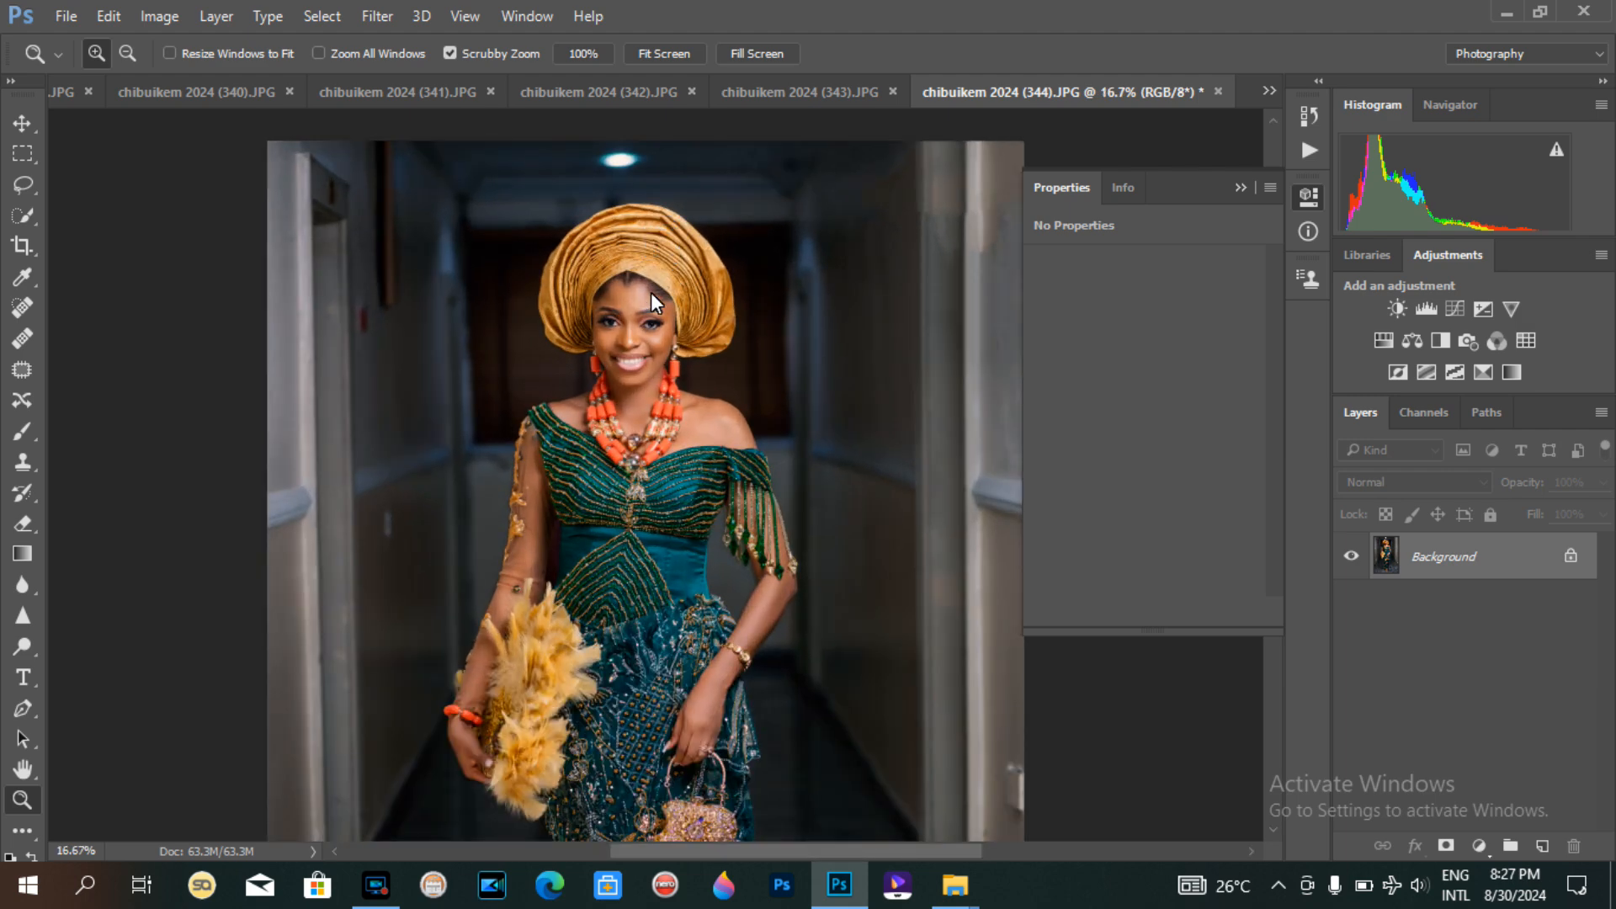
{"action": "left_click", "coordinate": [651, 292]}
{"action": "left_click", "coordinate": [650, 291]}
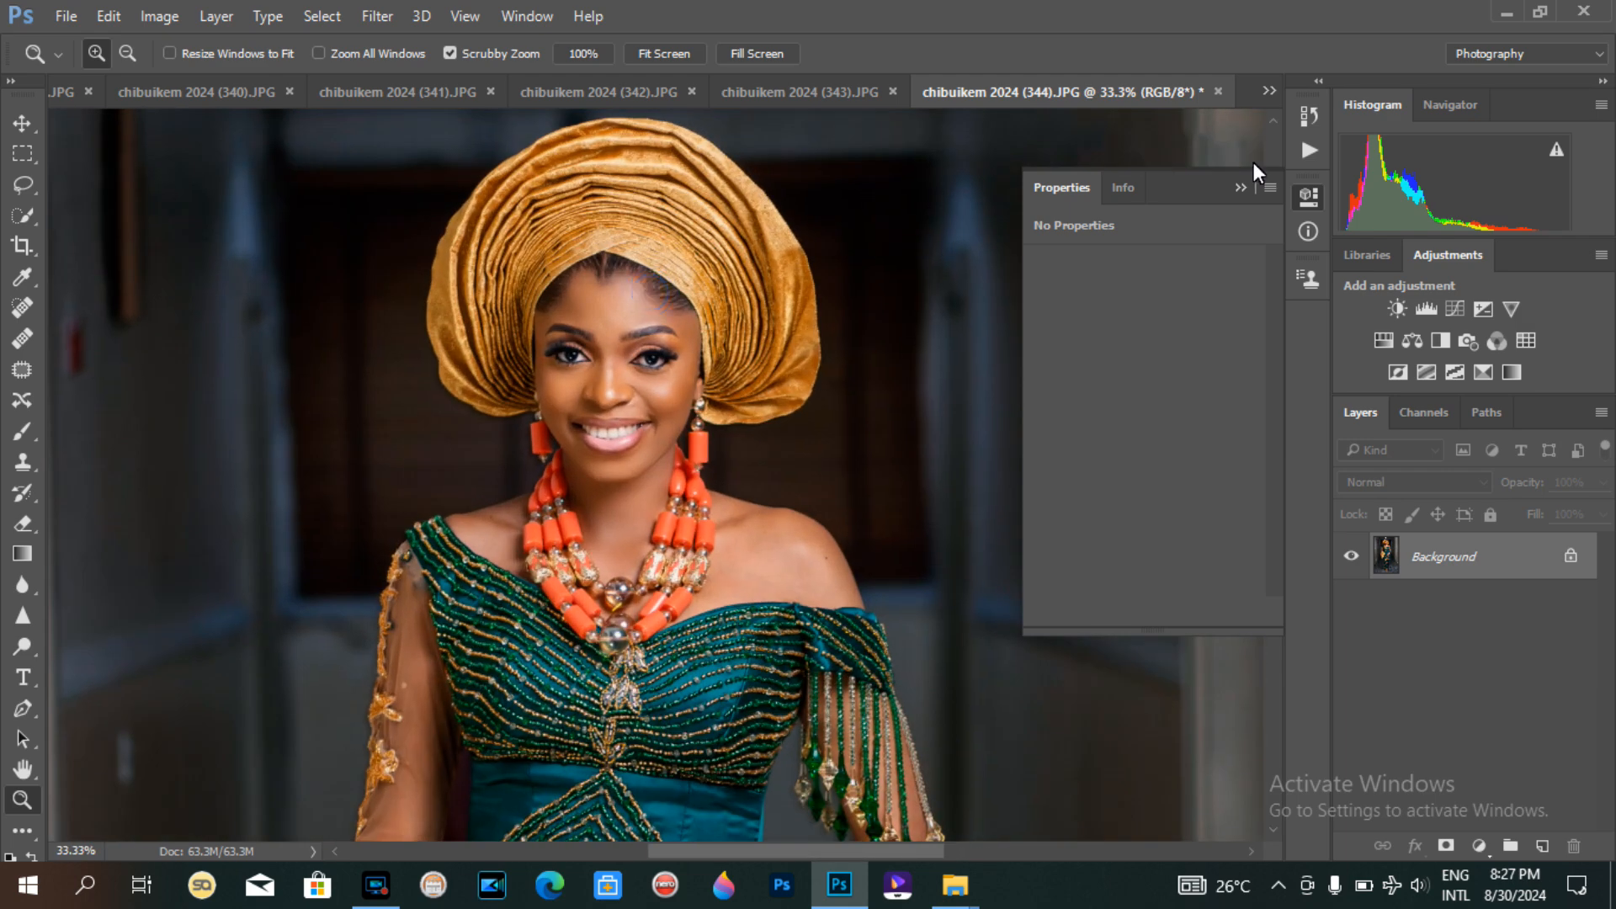
Step: Add a Selective Color adjustment layer above the Background
{"action": "left_click", "coordinate": [1481, 372]}
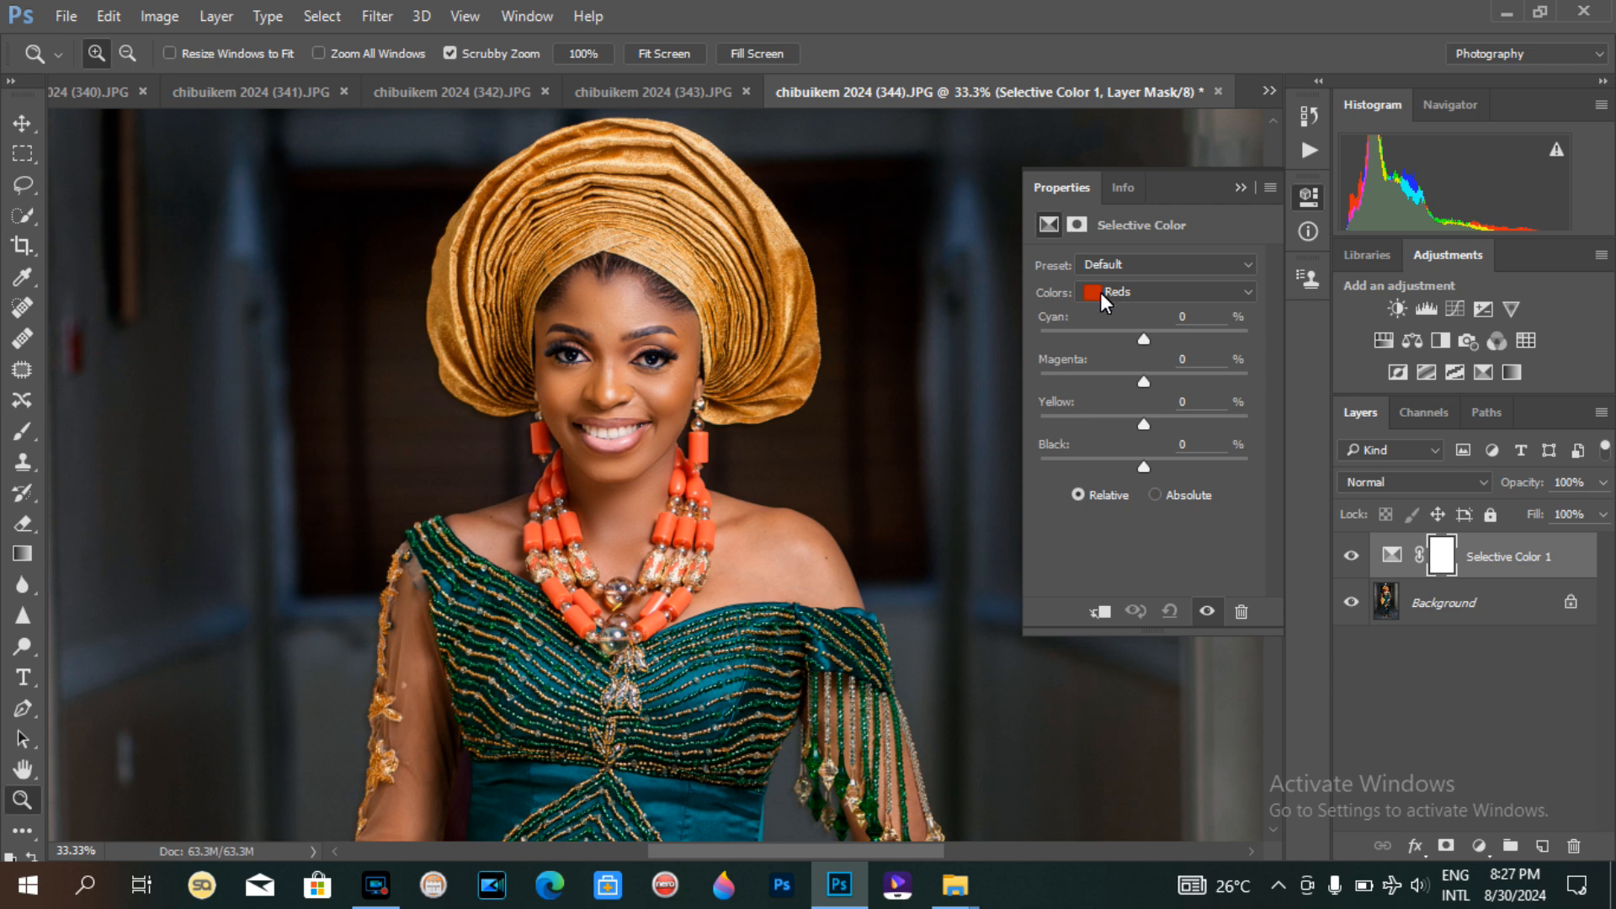
{"action": "left_click_drag", "start_coordinate": [1143, 338], "coordinate": [1060, 353]}
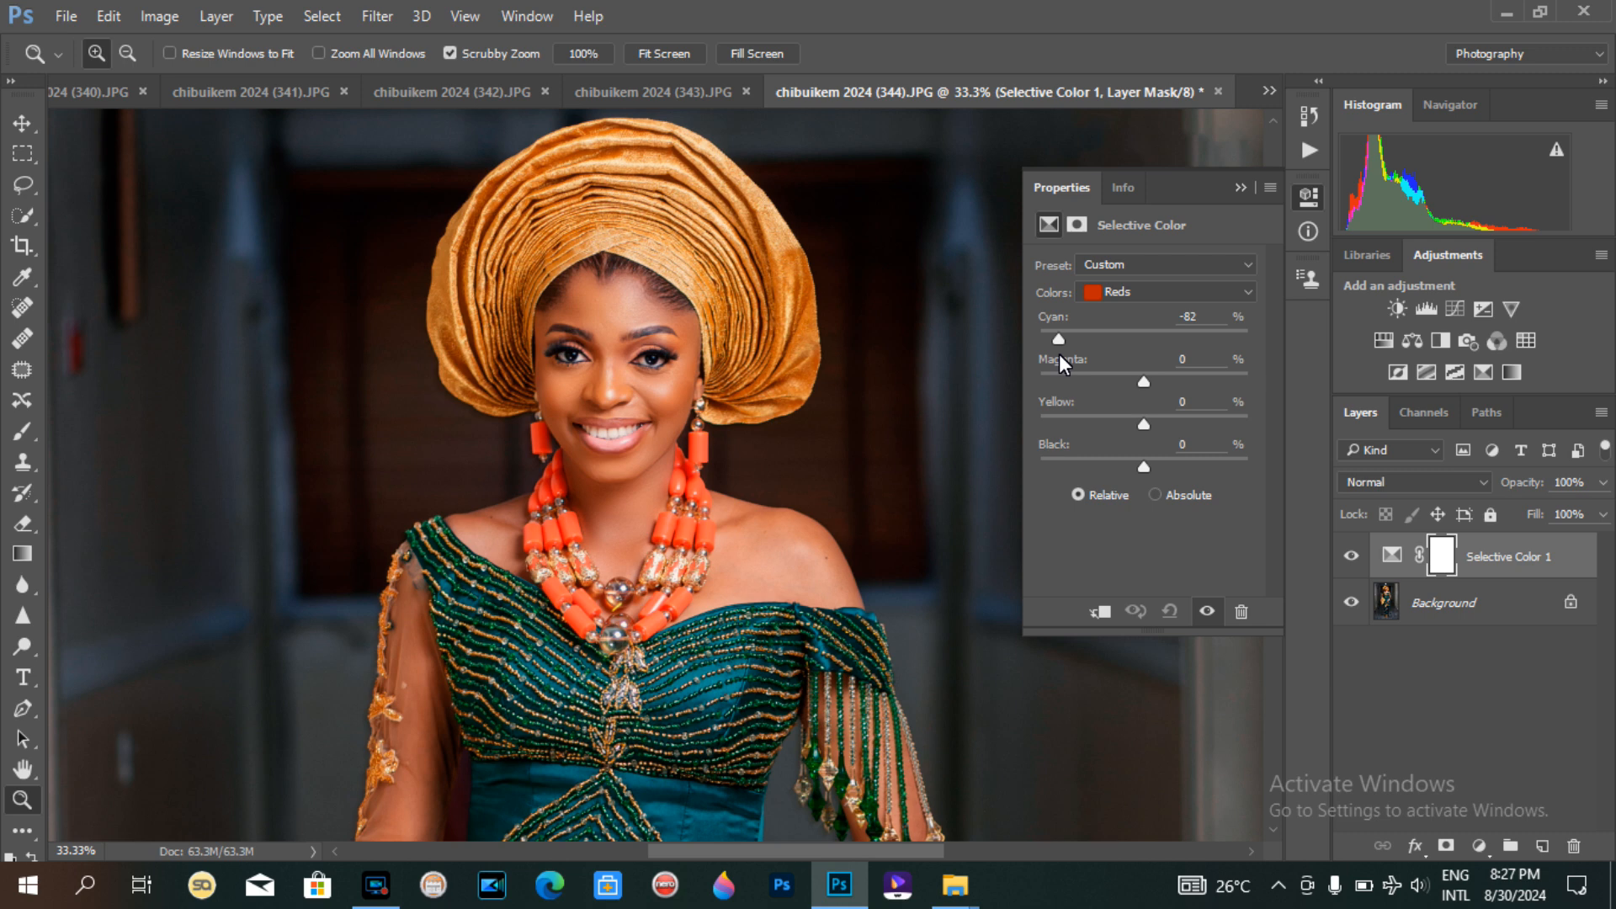
{"action": "key", "text": "ctrl+z"}
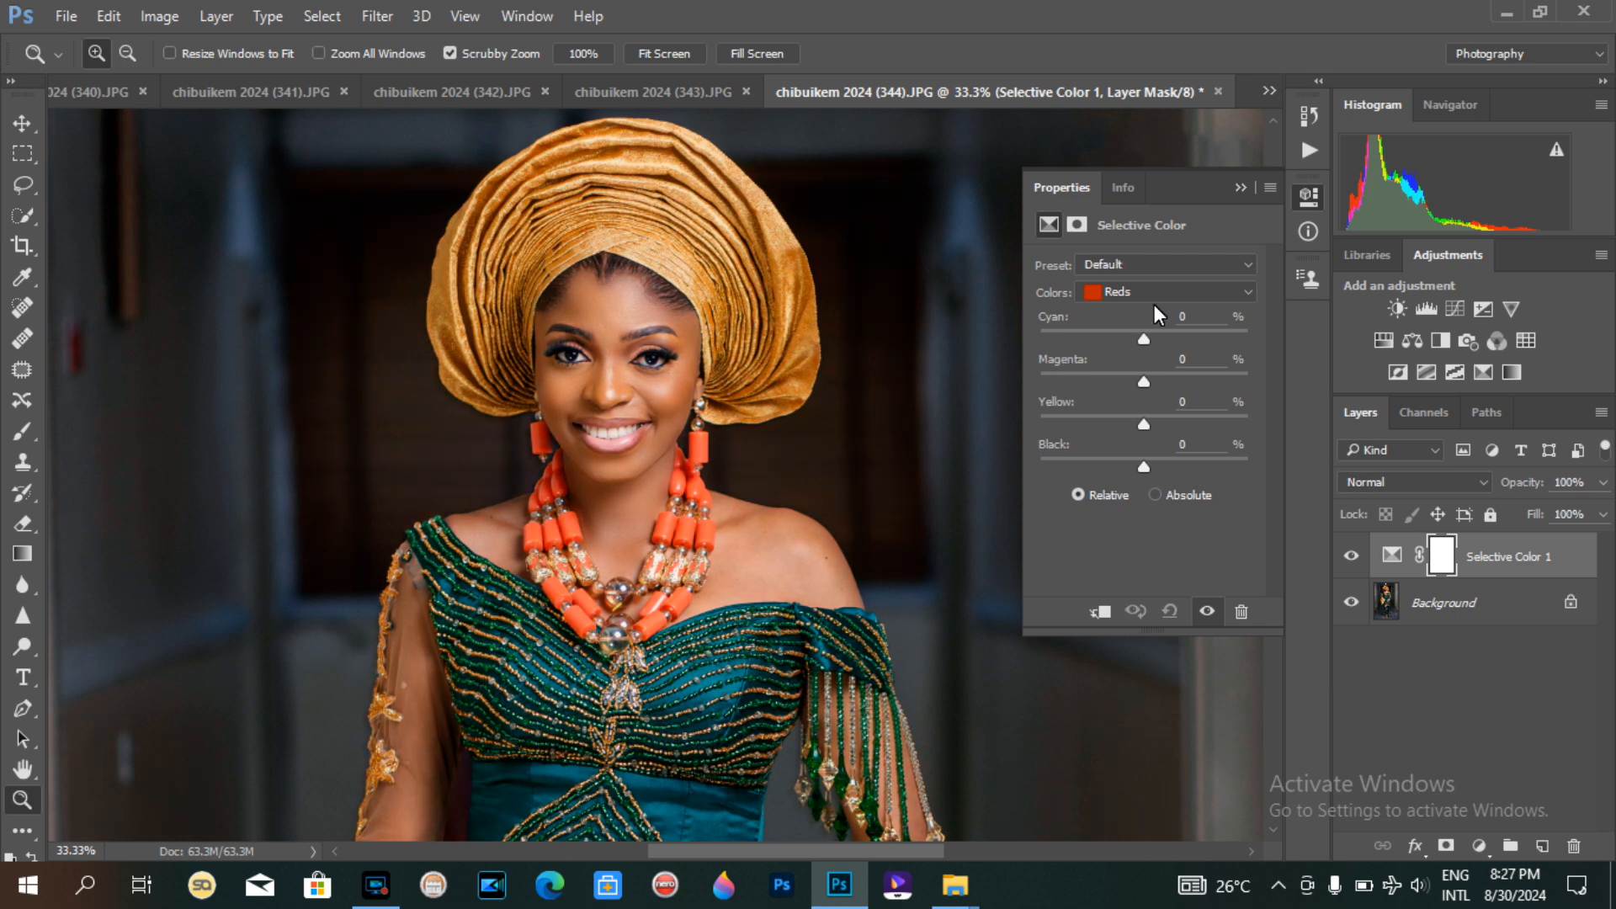
Step: Switch the Selective Color colours to Neutrals and set its cyan to -7%
{"action": "left_click", "coordinate": [1127, 297]}
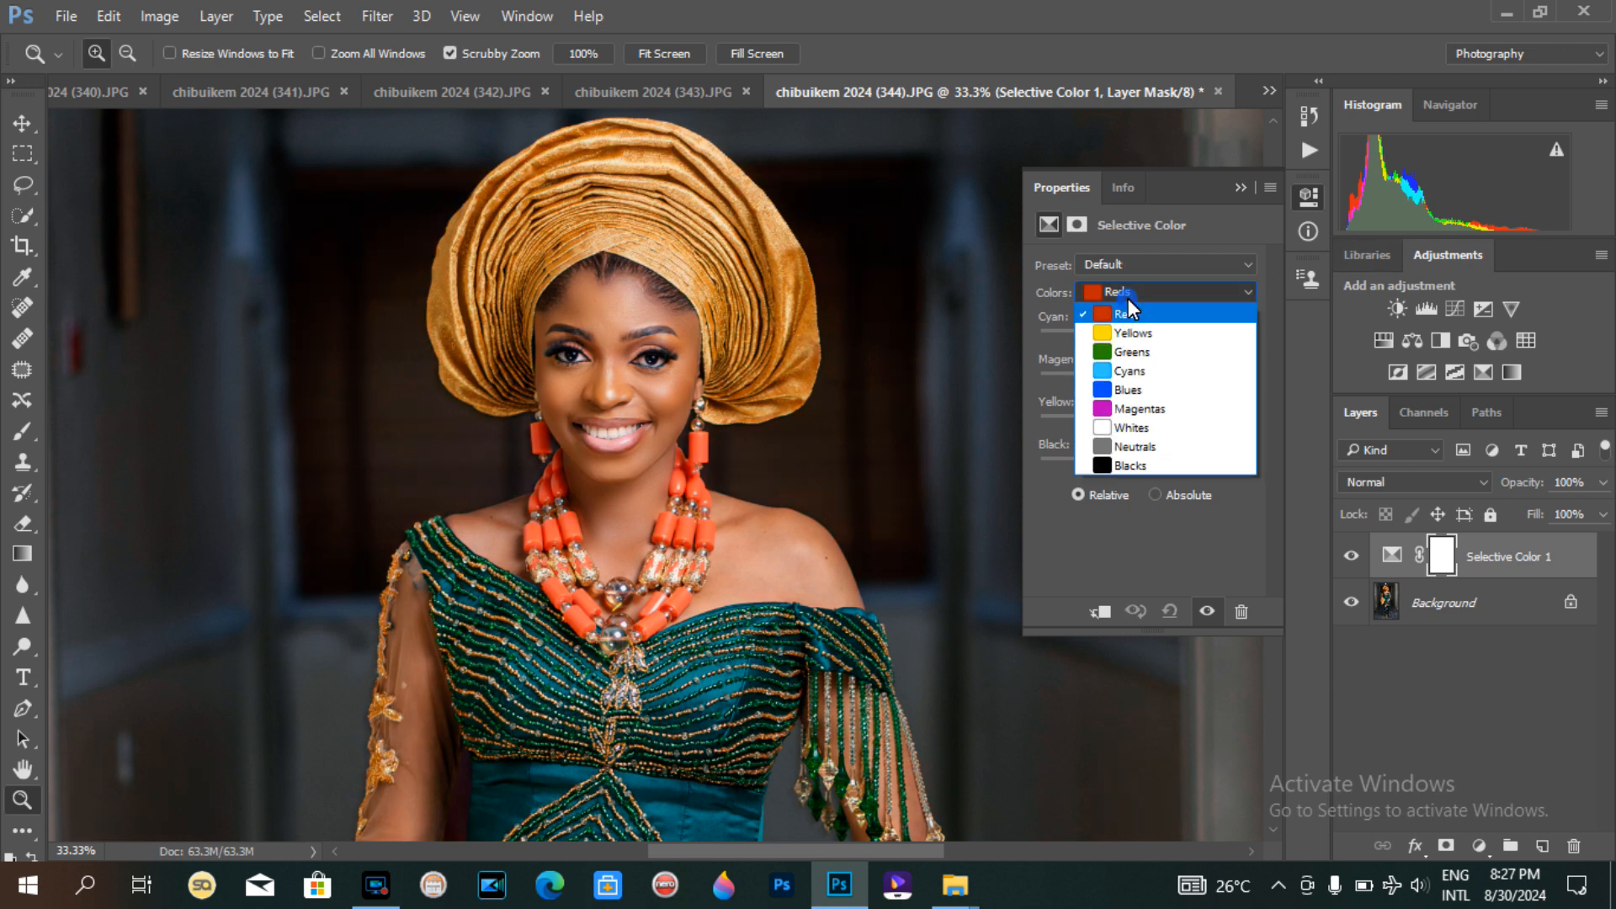
{"action": "left_click", "coordinate": [1116, 446]}
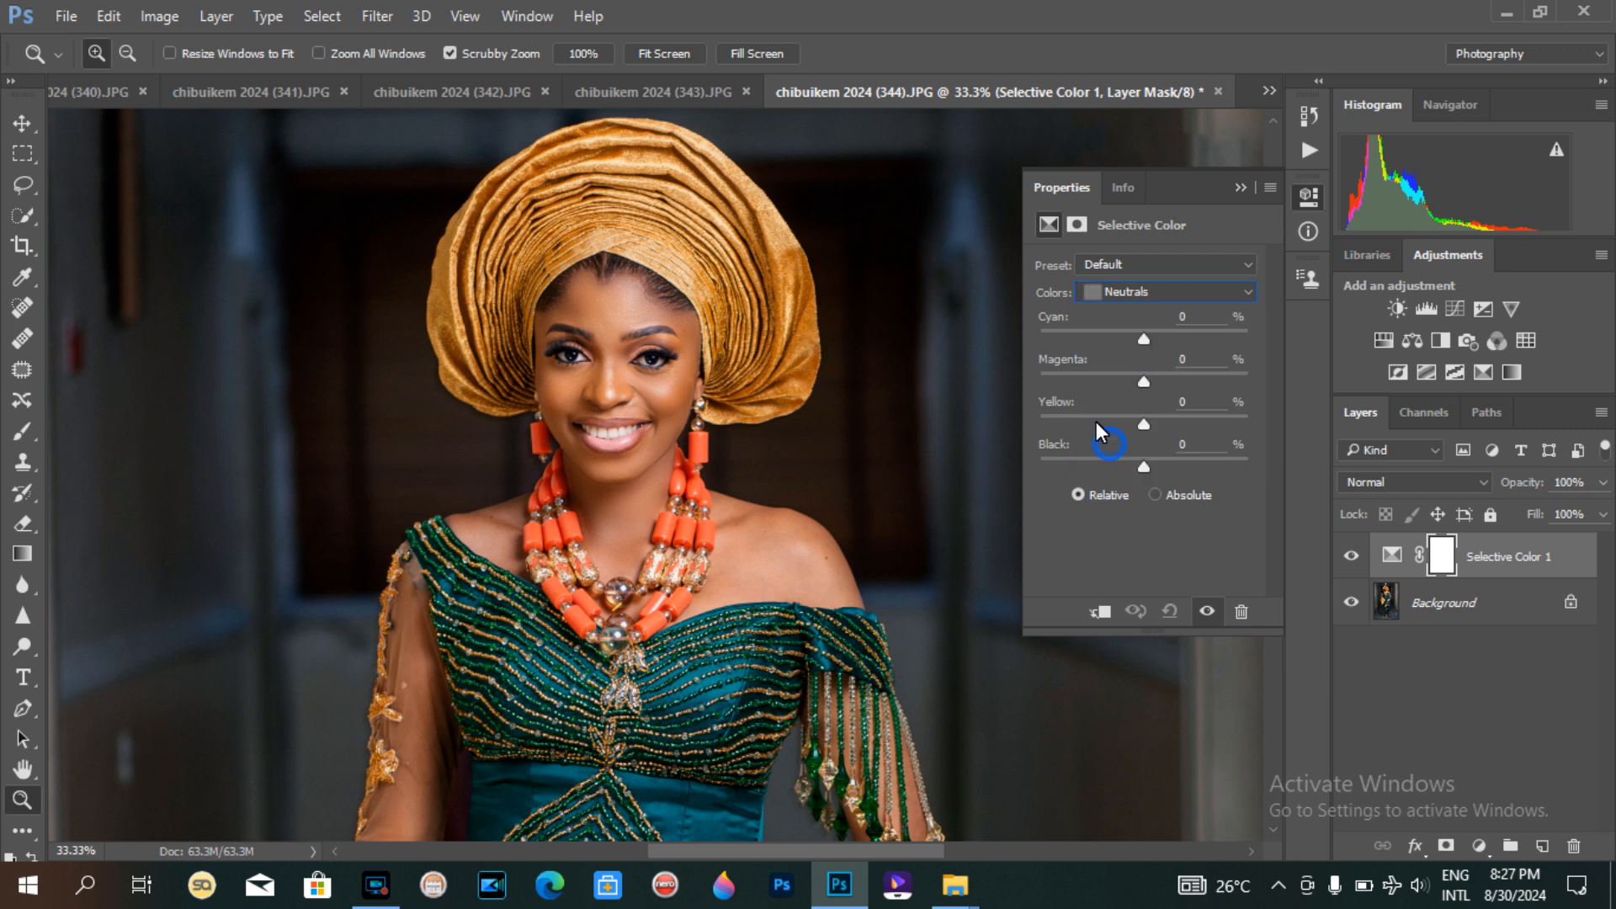
{"action": "left_click_drag", "start_coordinate": [1143, 335], "coordinate": [1139, 335]}
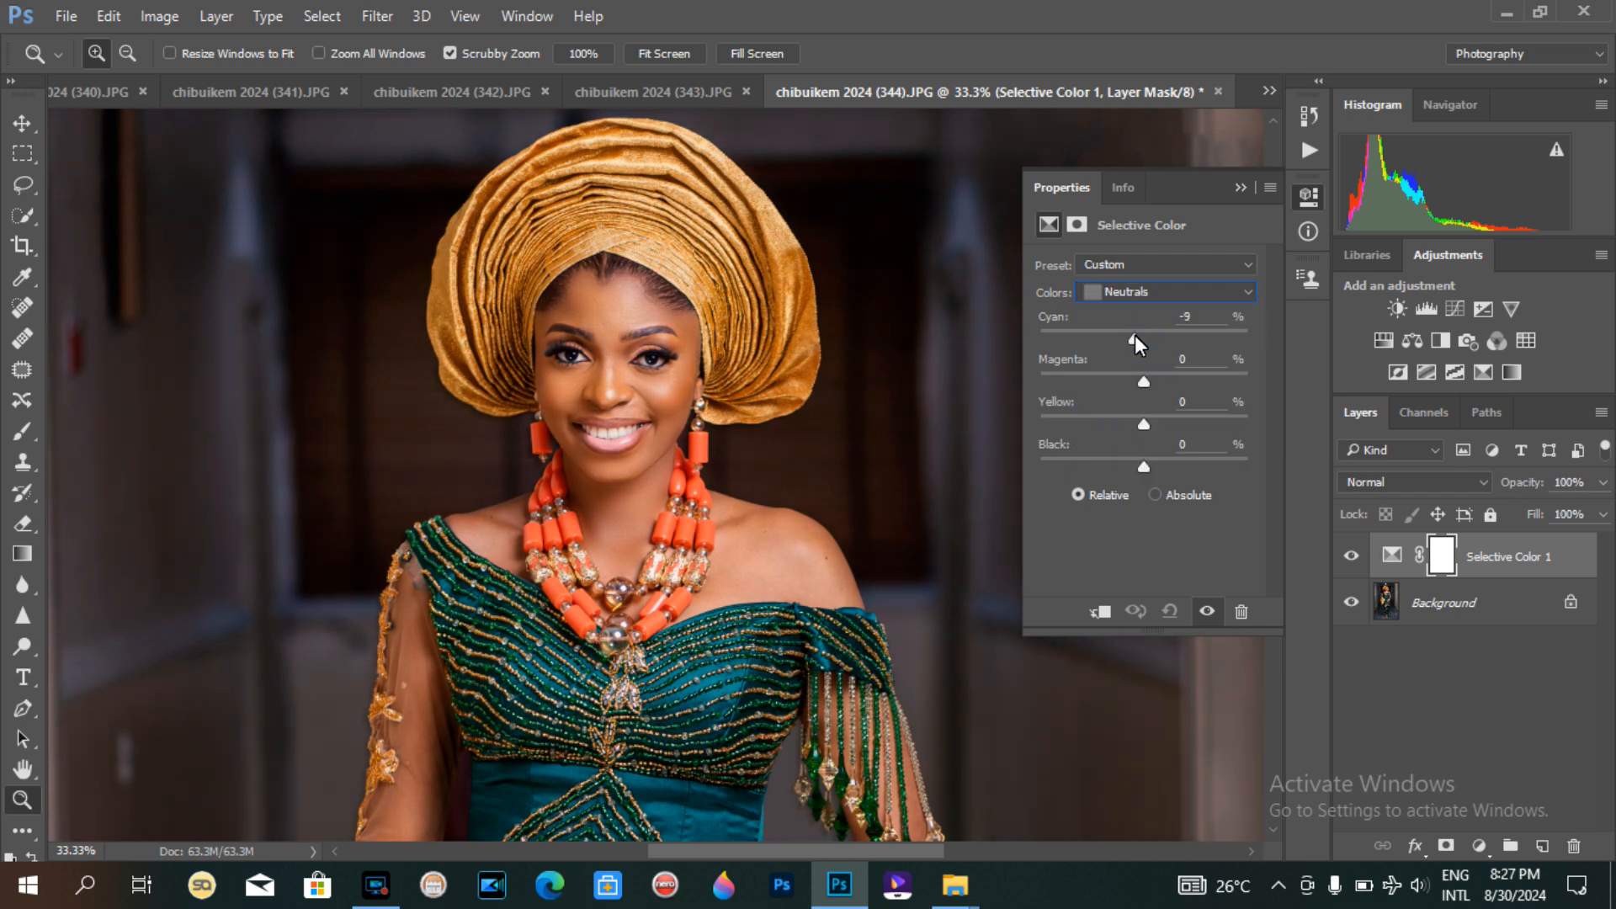
{"action": "left_click_drag", "start_coordinate": [1135, 335], "coordinate": [1137, 334]}
Step: Merge the Selective Color layer down into the Background layer
{"action": "key", "text": "ctrl+minus"}
{"action": "key", "text": "ctrl+minus"}
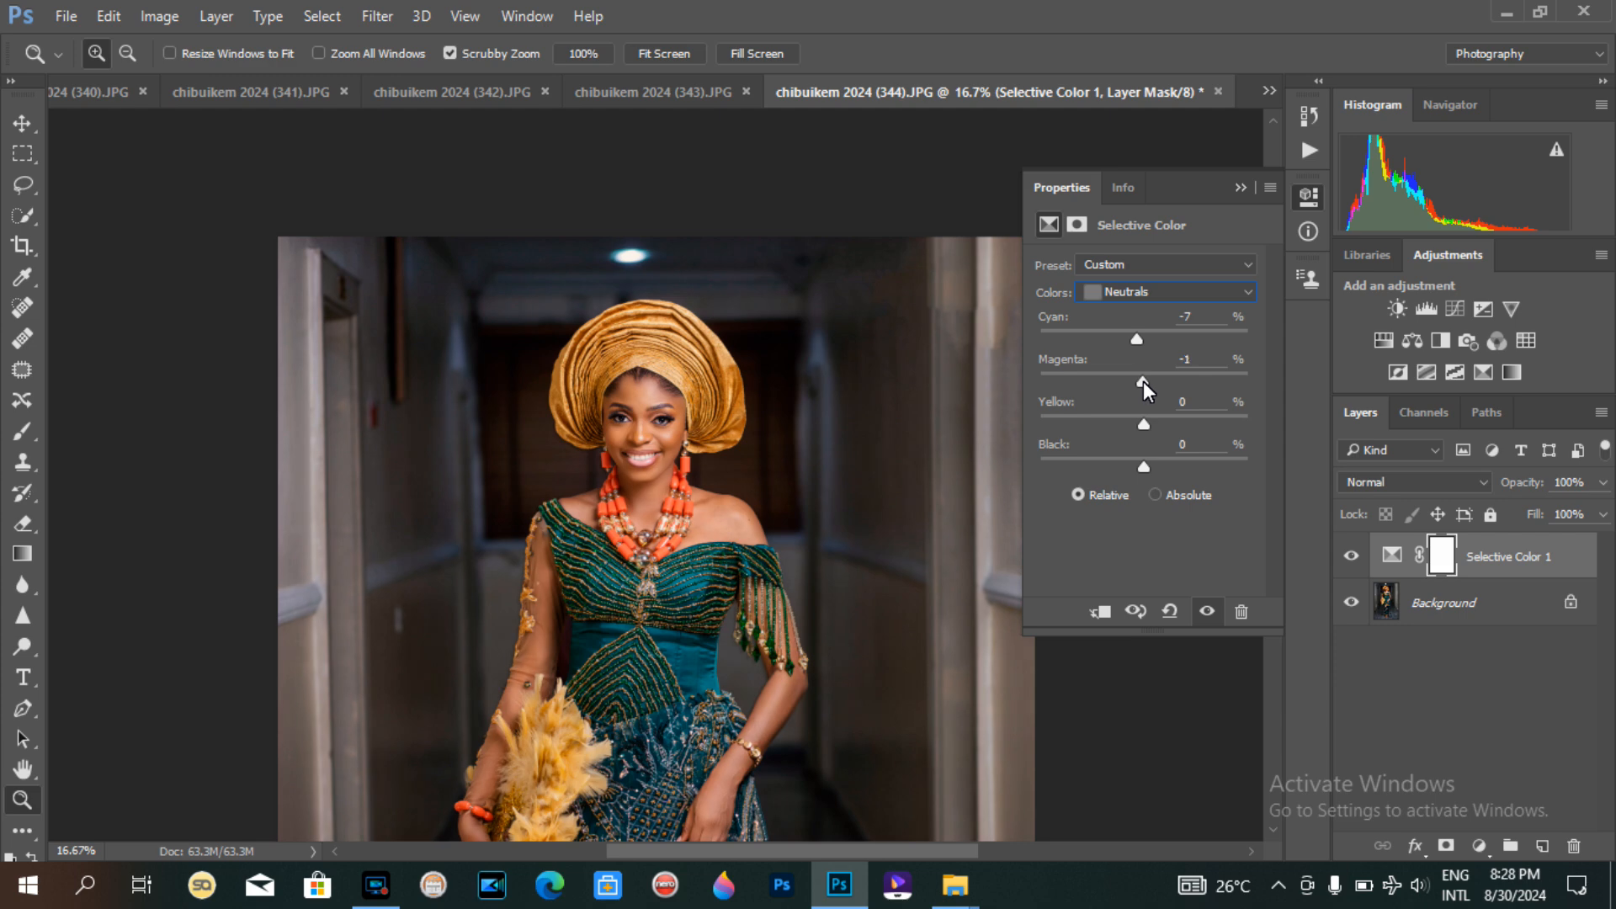
{"action": "left_click_drag", "start_coordinate": [1139, 423], "coordinate": [1134, 428]}
{"action": "left_click", "coordinate": [653, 427]}
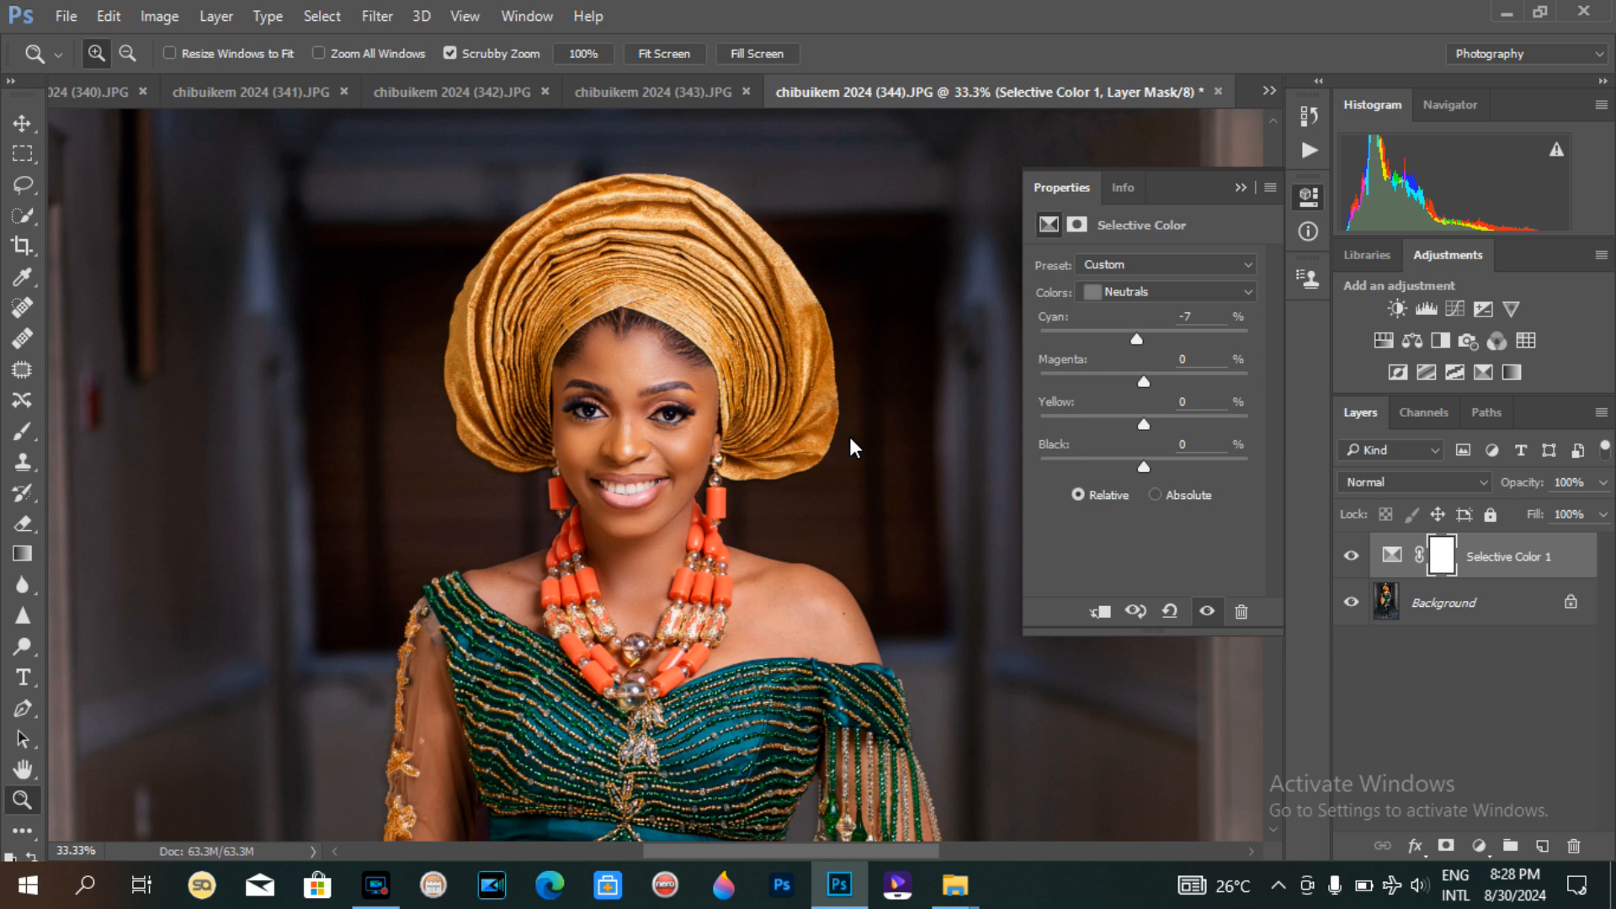
{"action": "key", "text": "ctrl+e"}
Step: Zoom out and in to examine the merged result across the whole figure and the face
{"action": "key", "text": "ctrl+minus"}
{"action": "key", "text": "ctrl+minus"}
{"action": "key", "text": "ctrl+minus"}
{"action": "key", "text": "ctrl+minus"}
{"action": "key", "text": "ctrl+minus"}
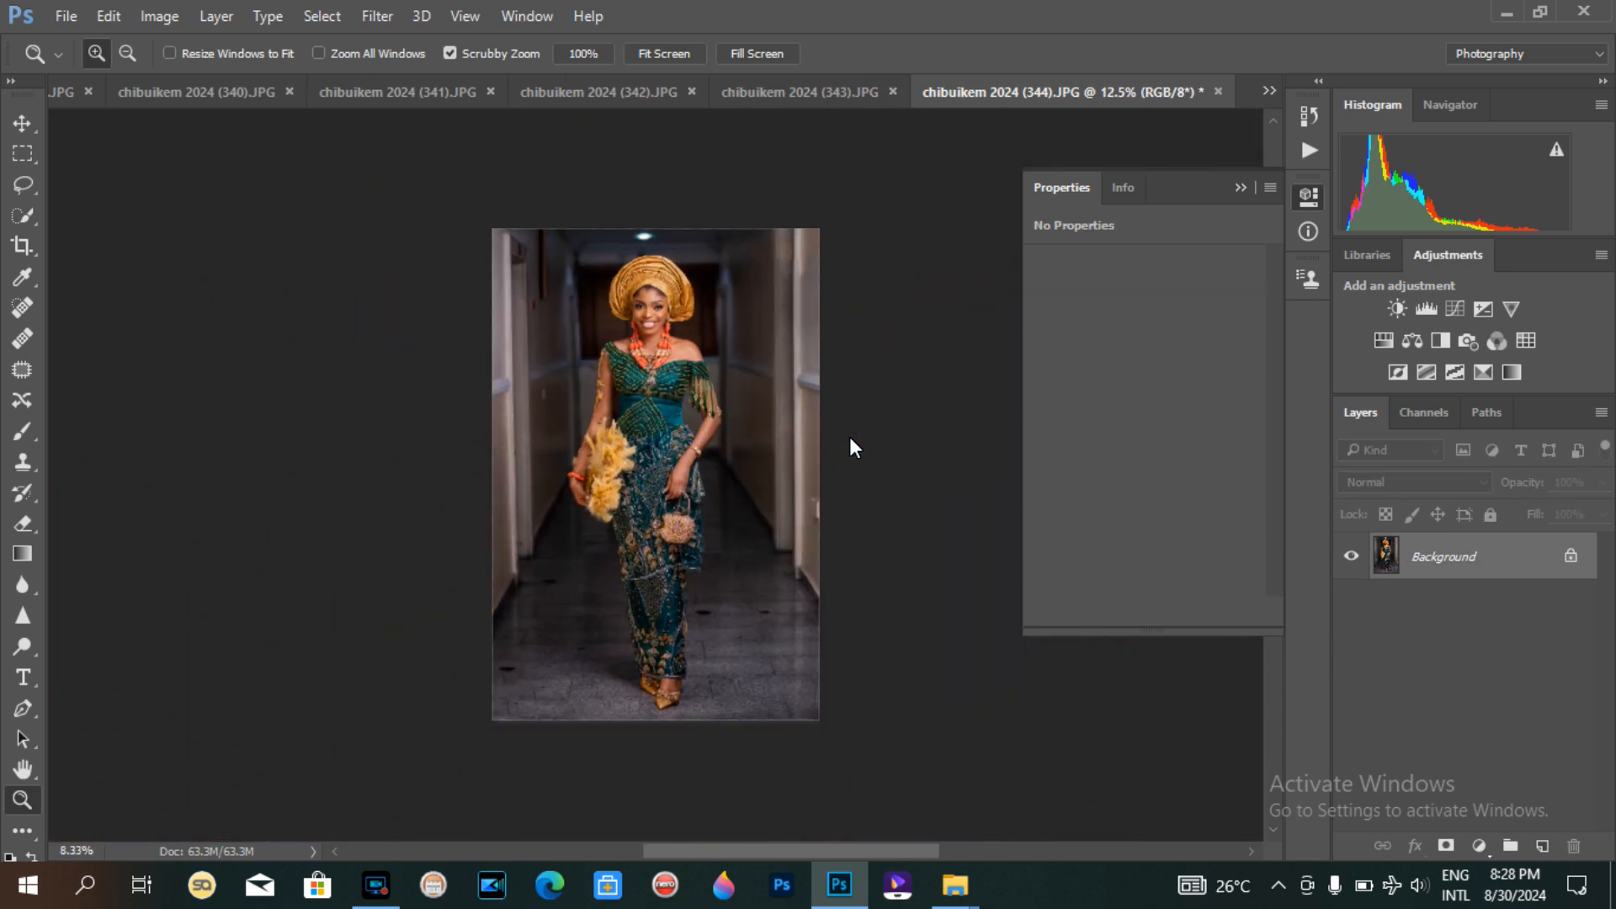
{"action": "key", "text": "ctrl+minus"}
{"action": "left_click", "coordinate": [663, 329]}
{"action": "left_click", "coordinate": [643, 232]}
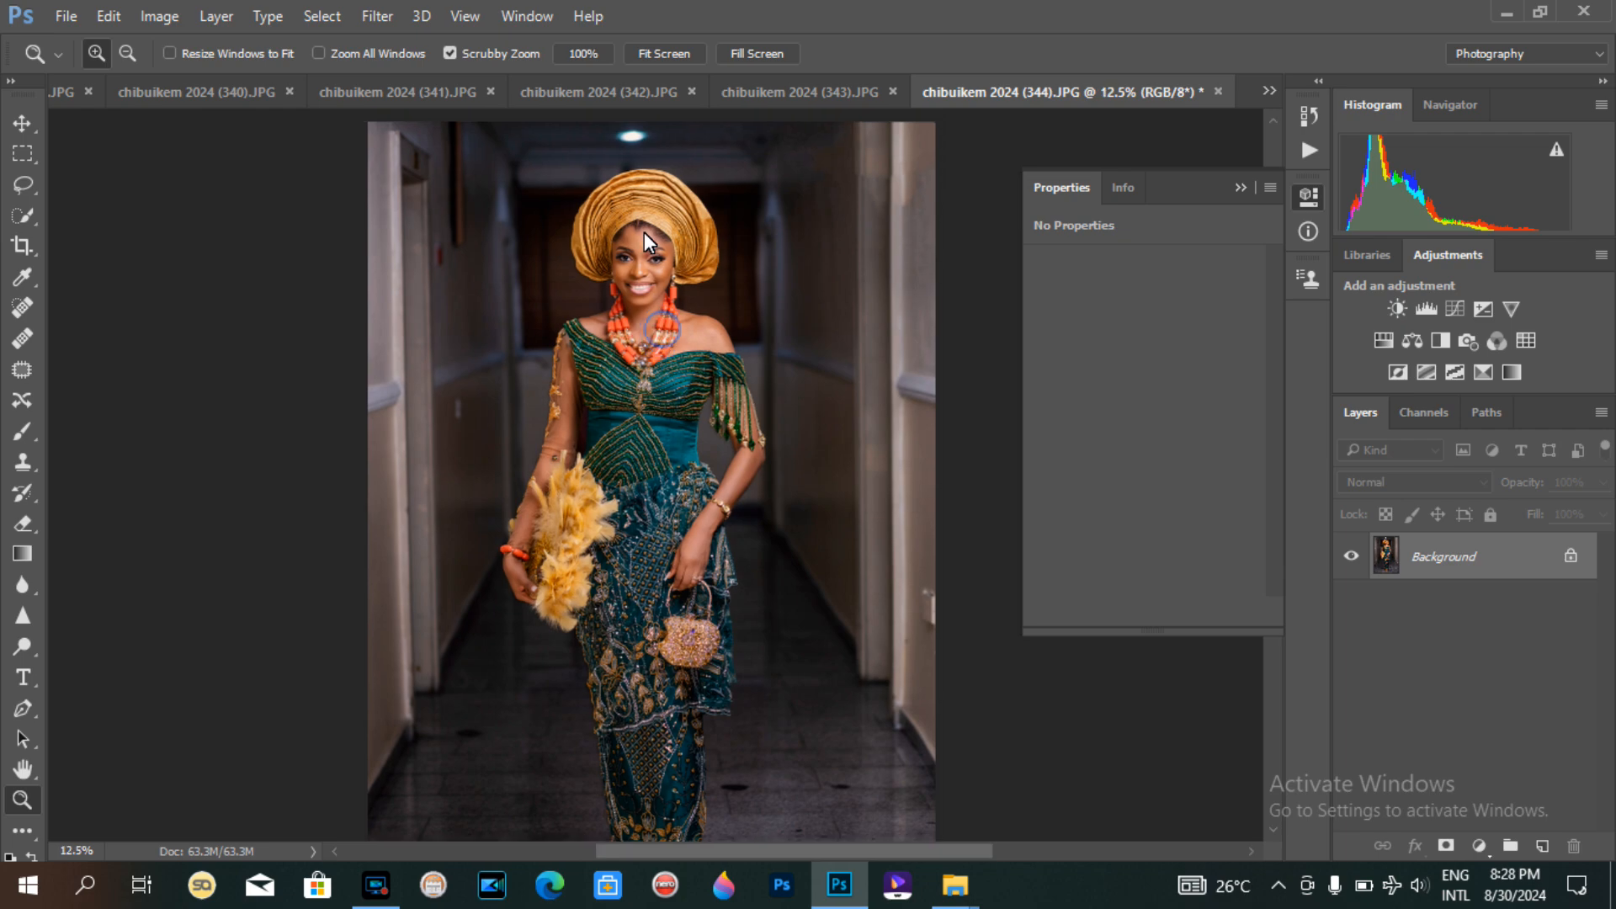
{"action": "left_click", "coordinate": [644, 233]}
{"action": "left_click", "coordinate": [644, 236]}
{"action": "left_click", "coordinate": [644, 233]}
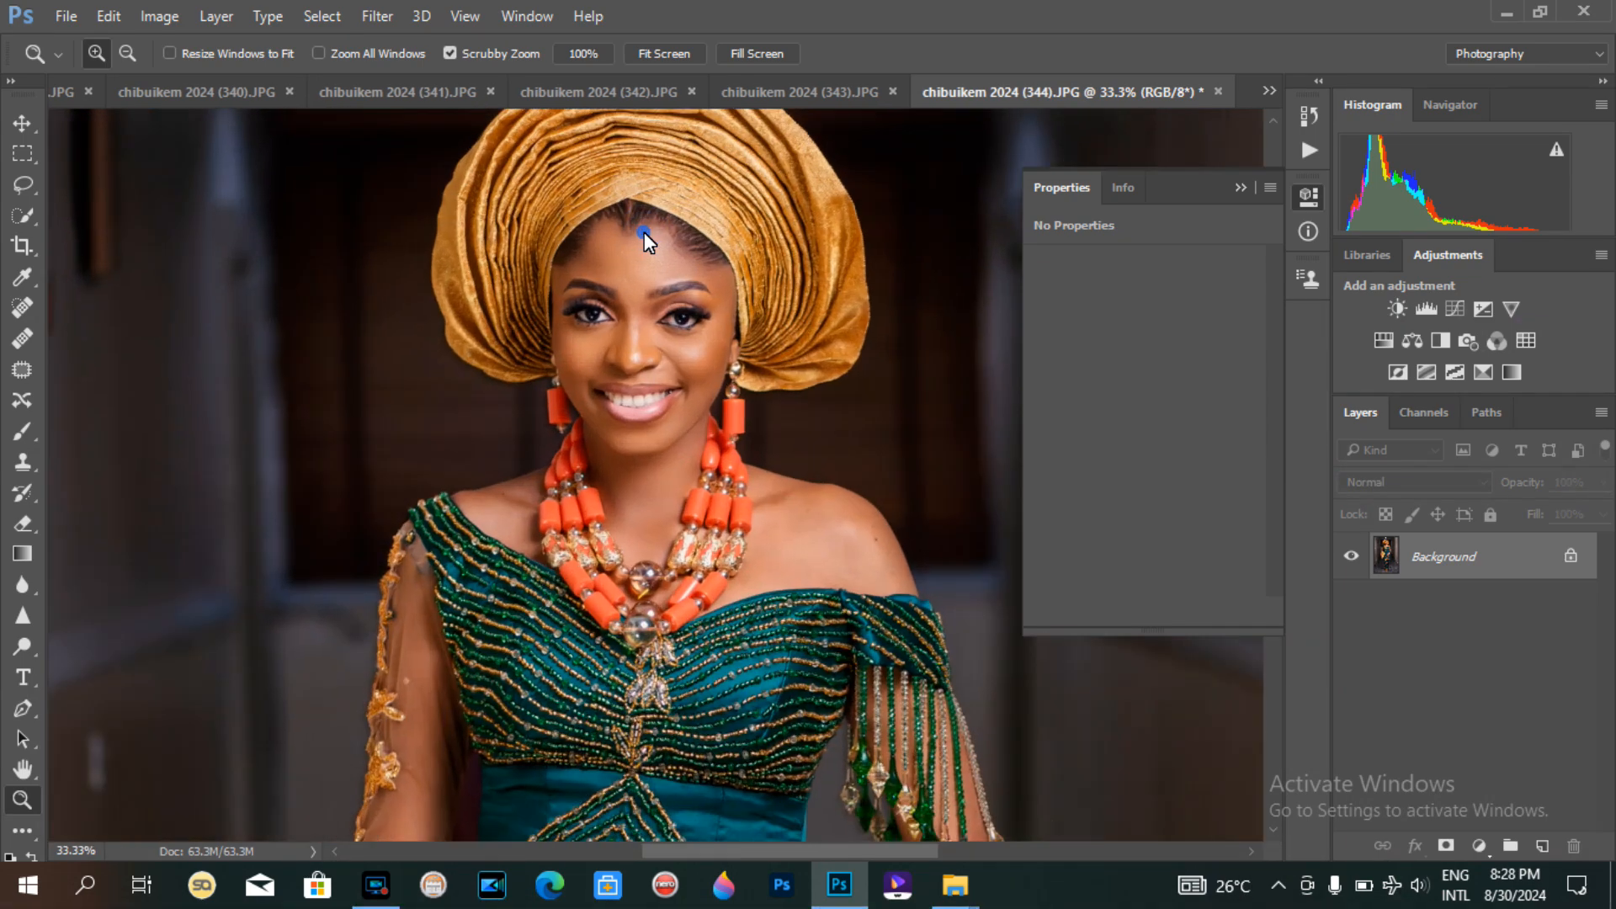
{"action": "left_click", "coordinate": [643, 232]}
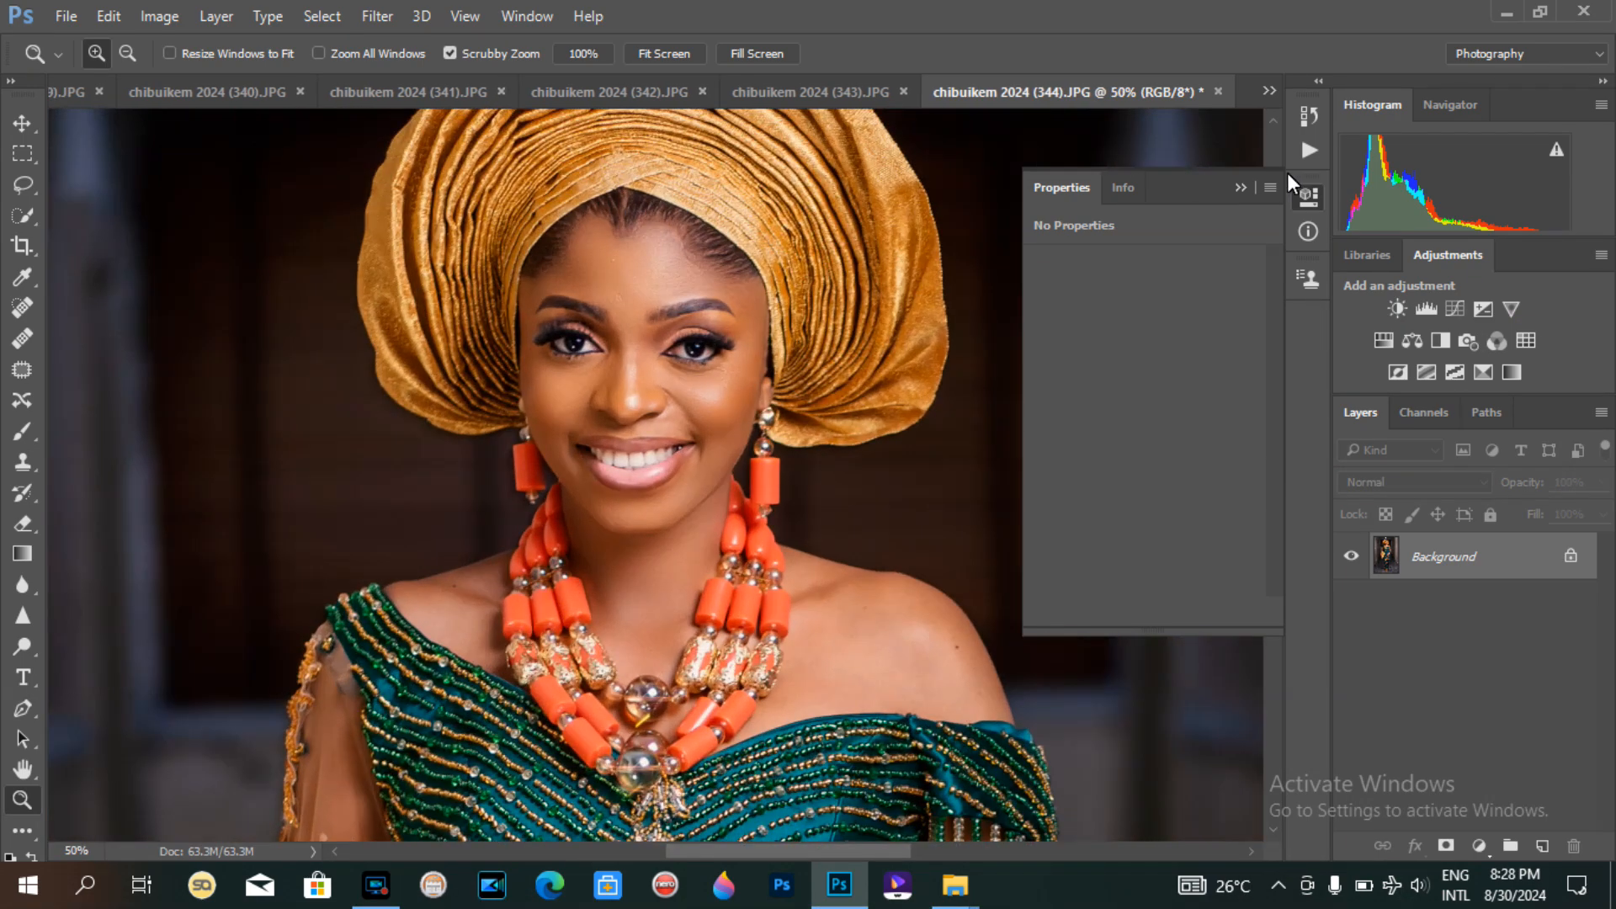
Step: Add another Selective Color adjustment layer and switch its colours to Blacks
{"action": "left_click", "coordinate": [1494, 371]}
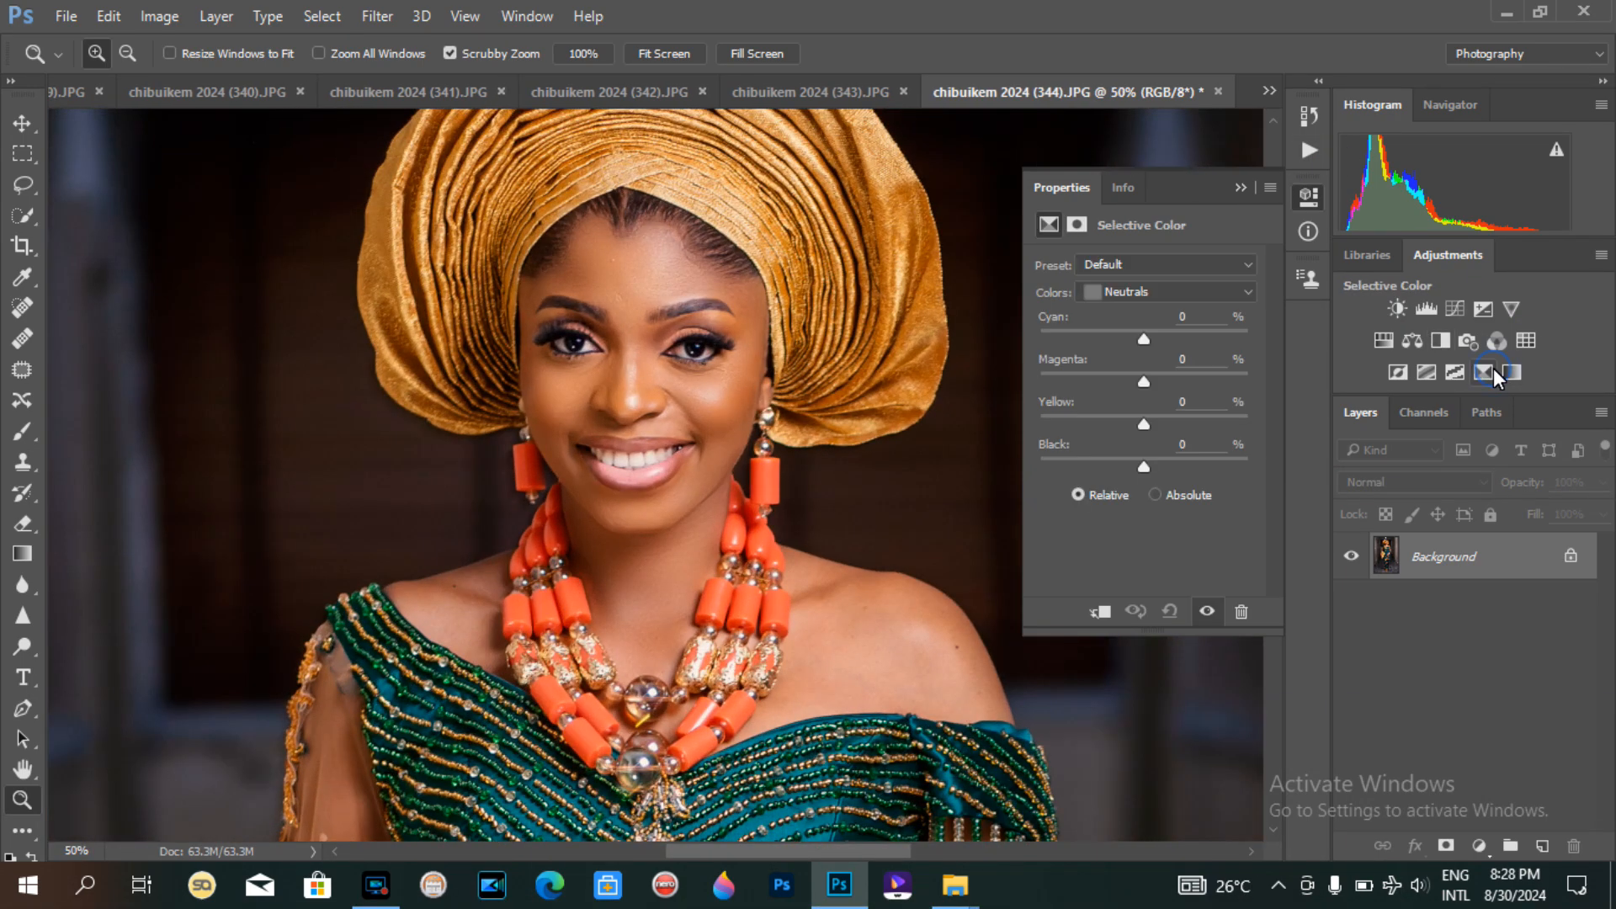
{"action": "left_click", "coordinate": [1116, 292]}
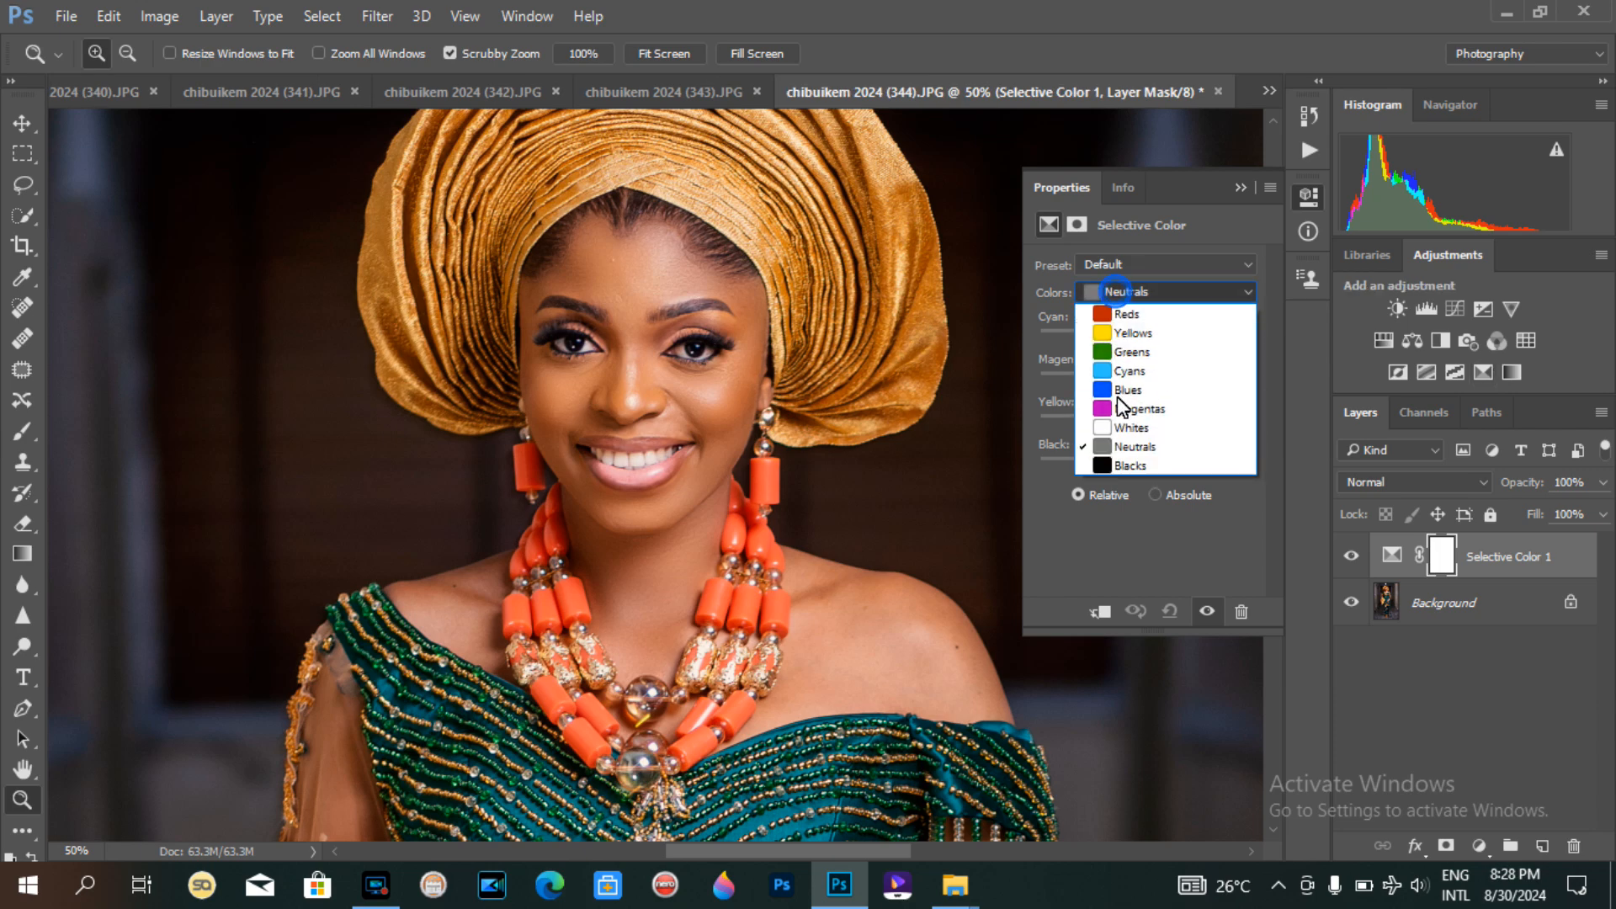
{"action": "left_click", "coordinate": [1115, 469]}
Step: Set the Blacks cyan to +7% and compare it at full-figure view
{"action": "key", "text": "ctrl+minus"}
{"action": "key", "text": "ctrl+minus"}
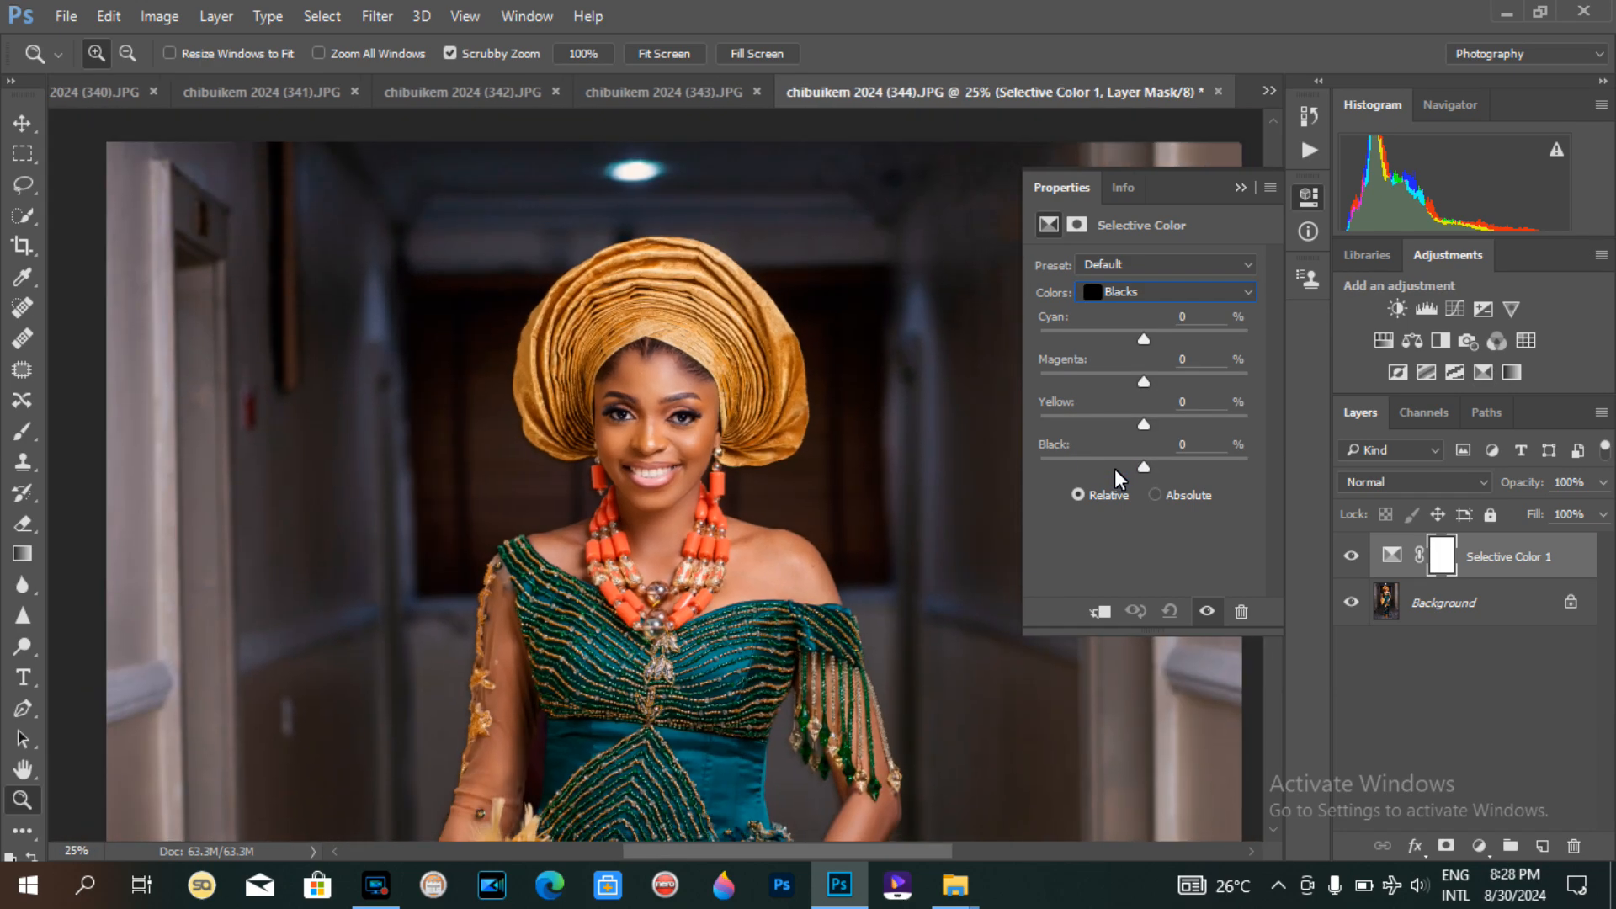
{"action": "left_click_drag", "start_coordinate": [1140, 382], "coordinate": [1152, 376]}
{"action": "left_click_drag", "start_coordinate": [1138, 342], "coordinate": [1155, 337]}
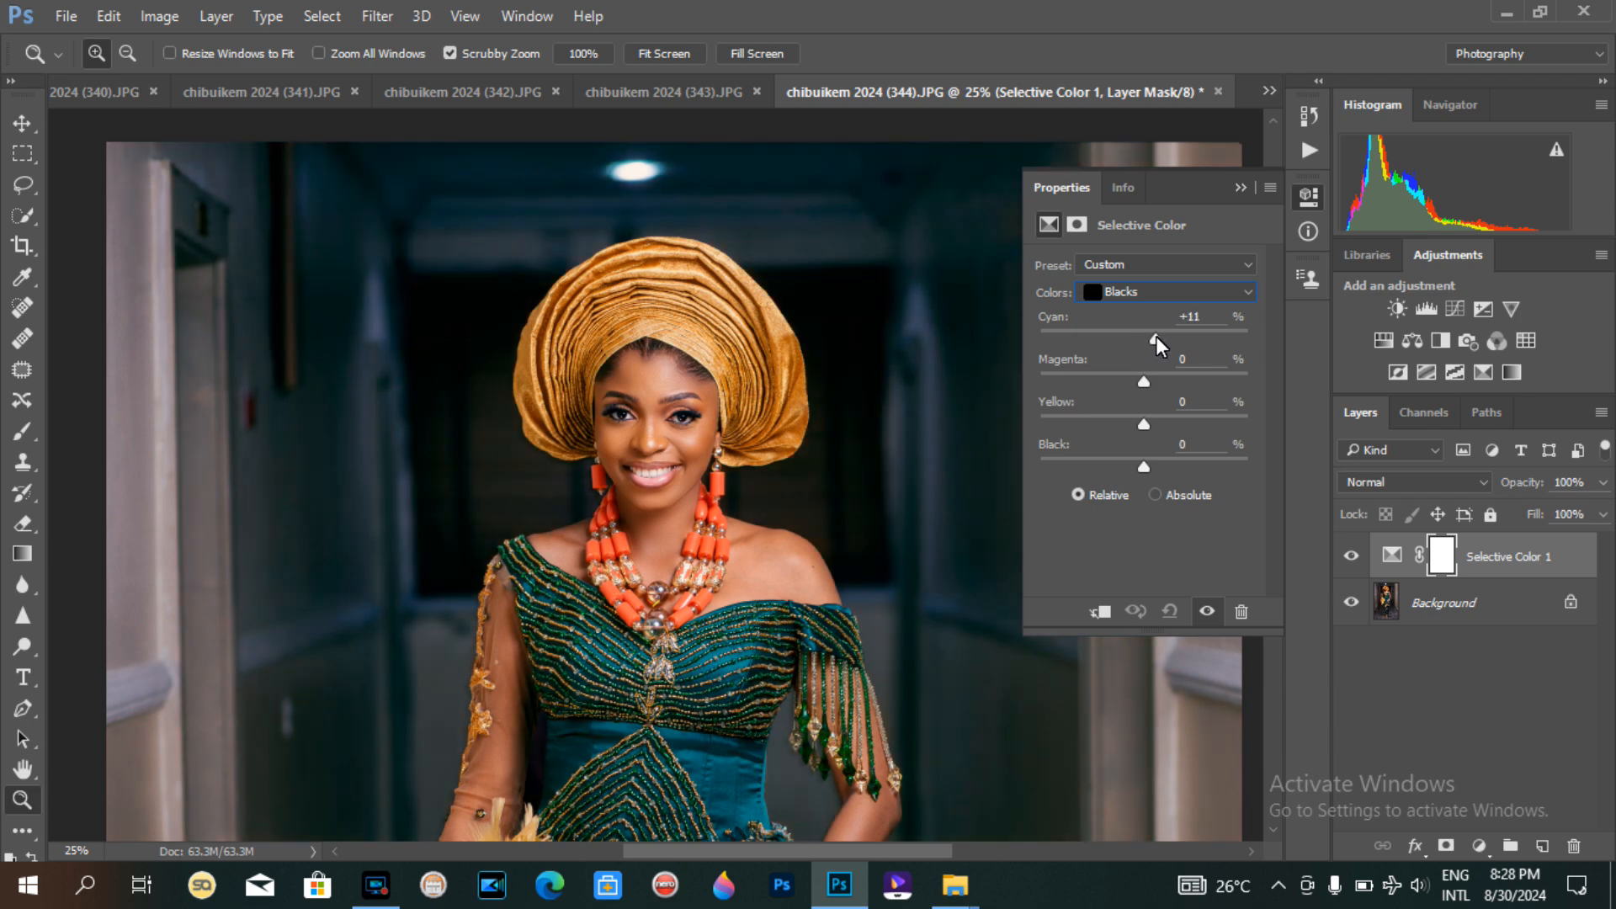
{"action": "left_click_drag", "start_coordinate": [1152, 334], "coordinate": [1152, 335]}
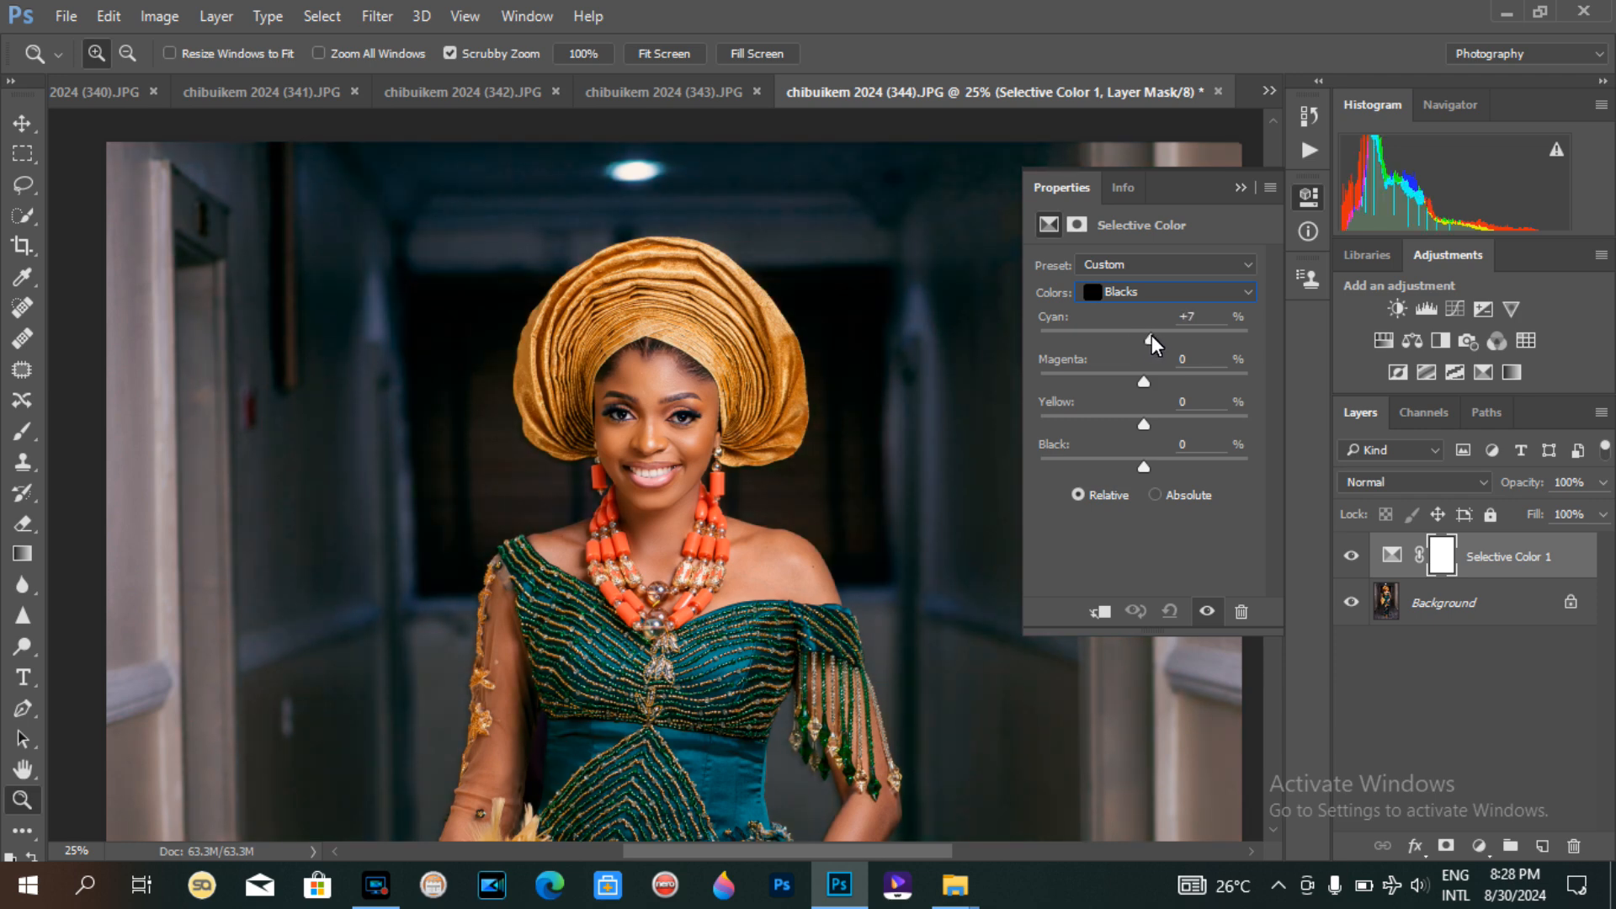
{"action": "key", "text": "ctrl+minus"}
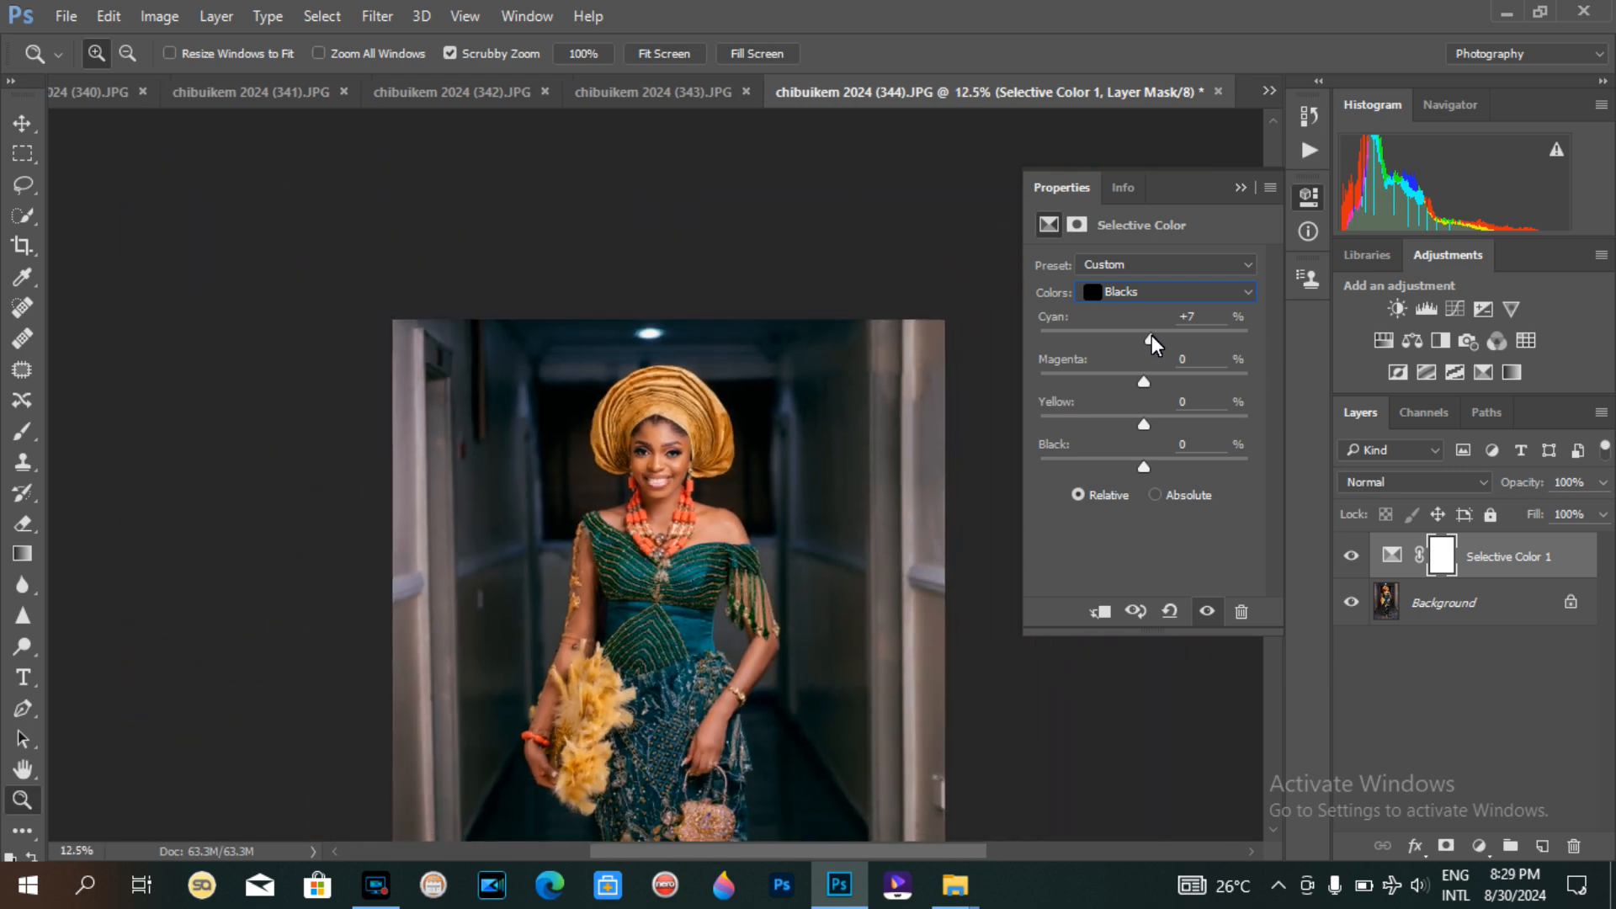
{"action": "key", "text": "ctrl+minus"}
{"action": "left_click", "coordinate": [654, 299]}
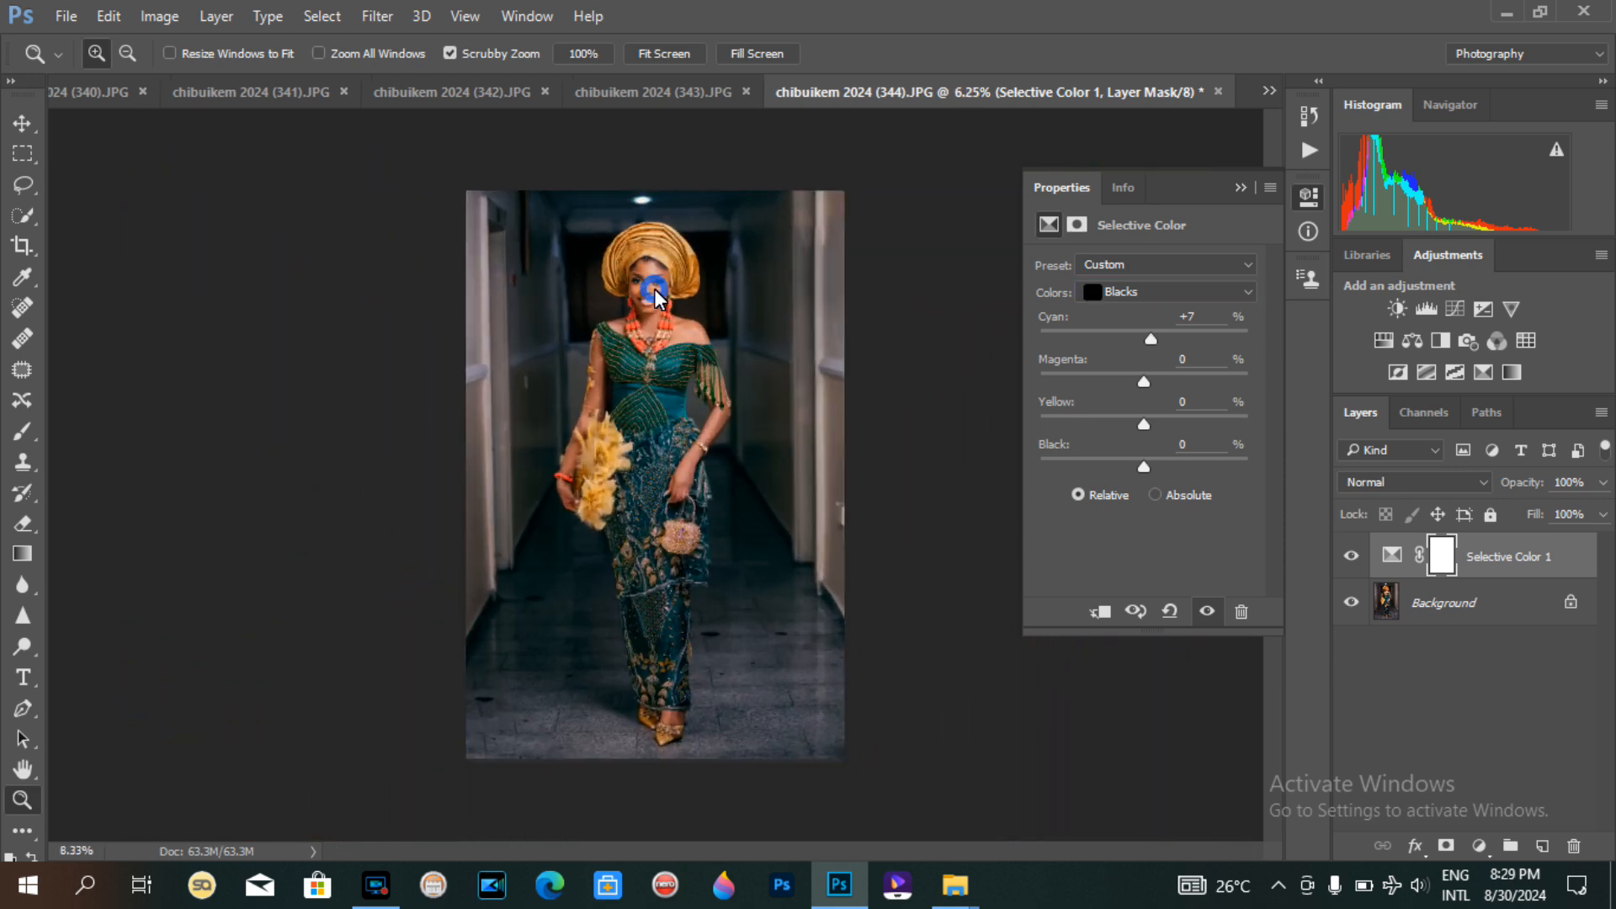
{"action": "left_click", "coordinate": [654, 289]}
{"action": "left_click", "coordinate": [660, 222]}
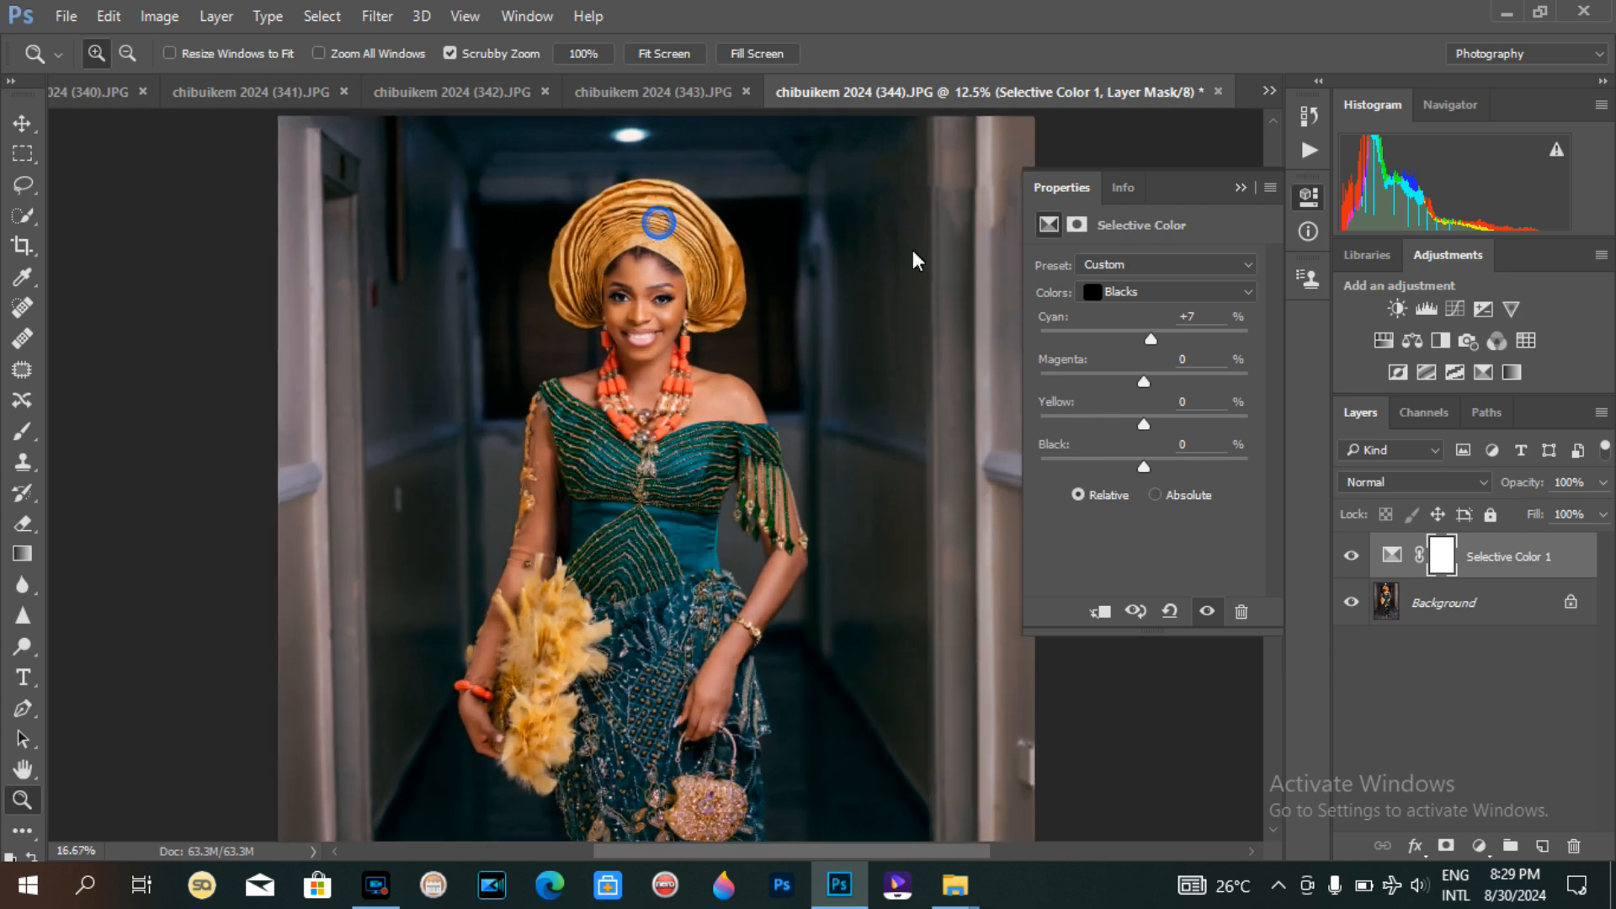
Step: Fine-tune the Blacks cyan to +1% and yellow to +1%
{"action": "left_click_drag", "start_coordinate": [1150, 340], "coordinate": [1142, 342]}
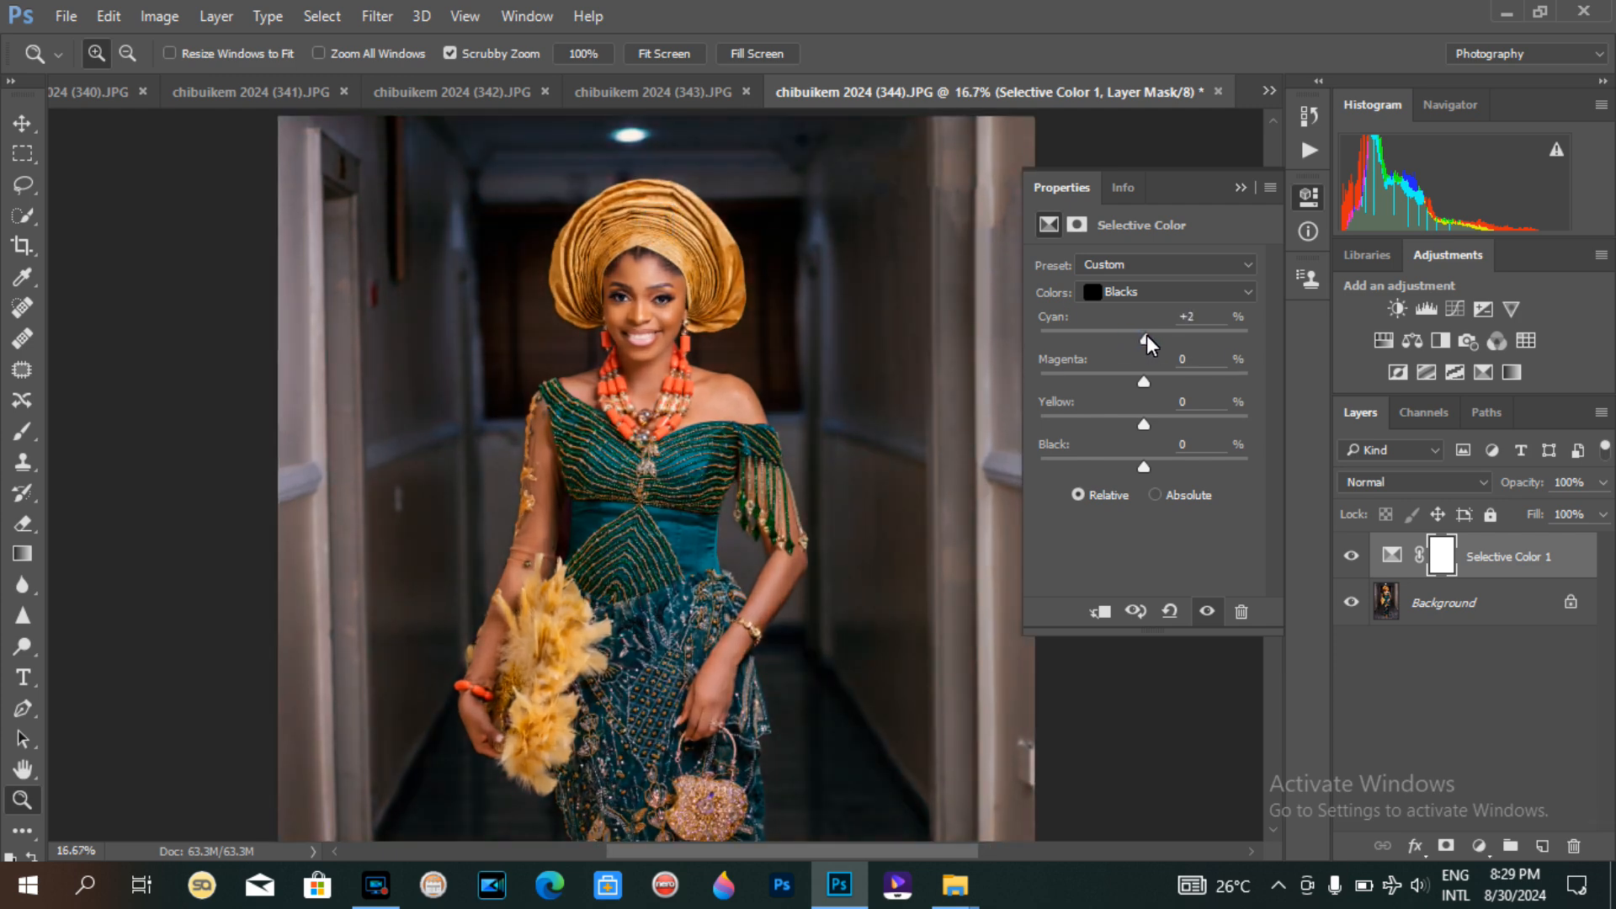
{"action": "left_click_drag", "start_coordinate": [1155, 335], "coordinate": [1140, 335]}
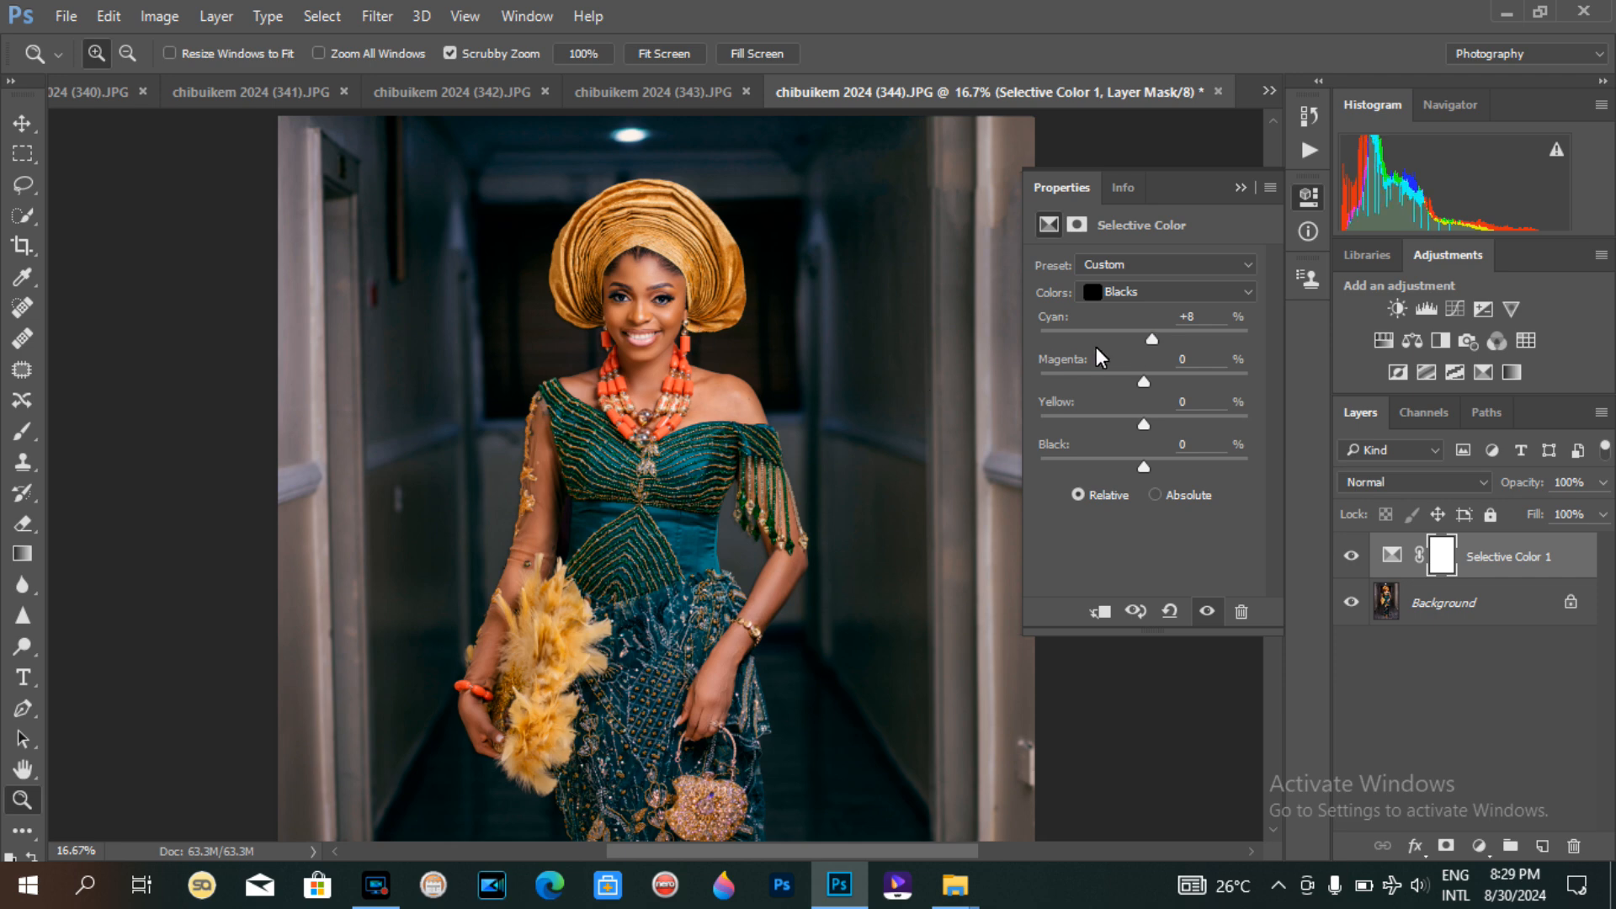
{"action": "left_click_drag", "start_coordinate": [1152, 340], "coordinate": [1142, 339]}
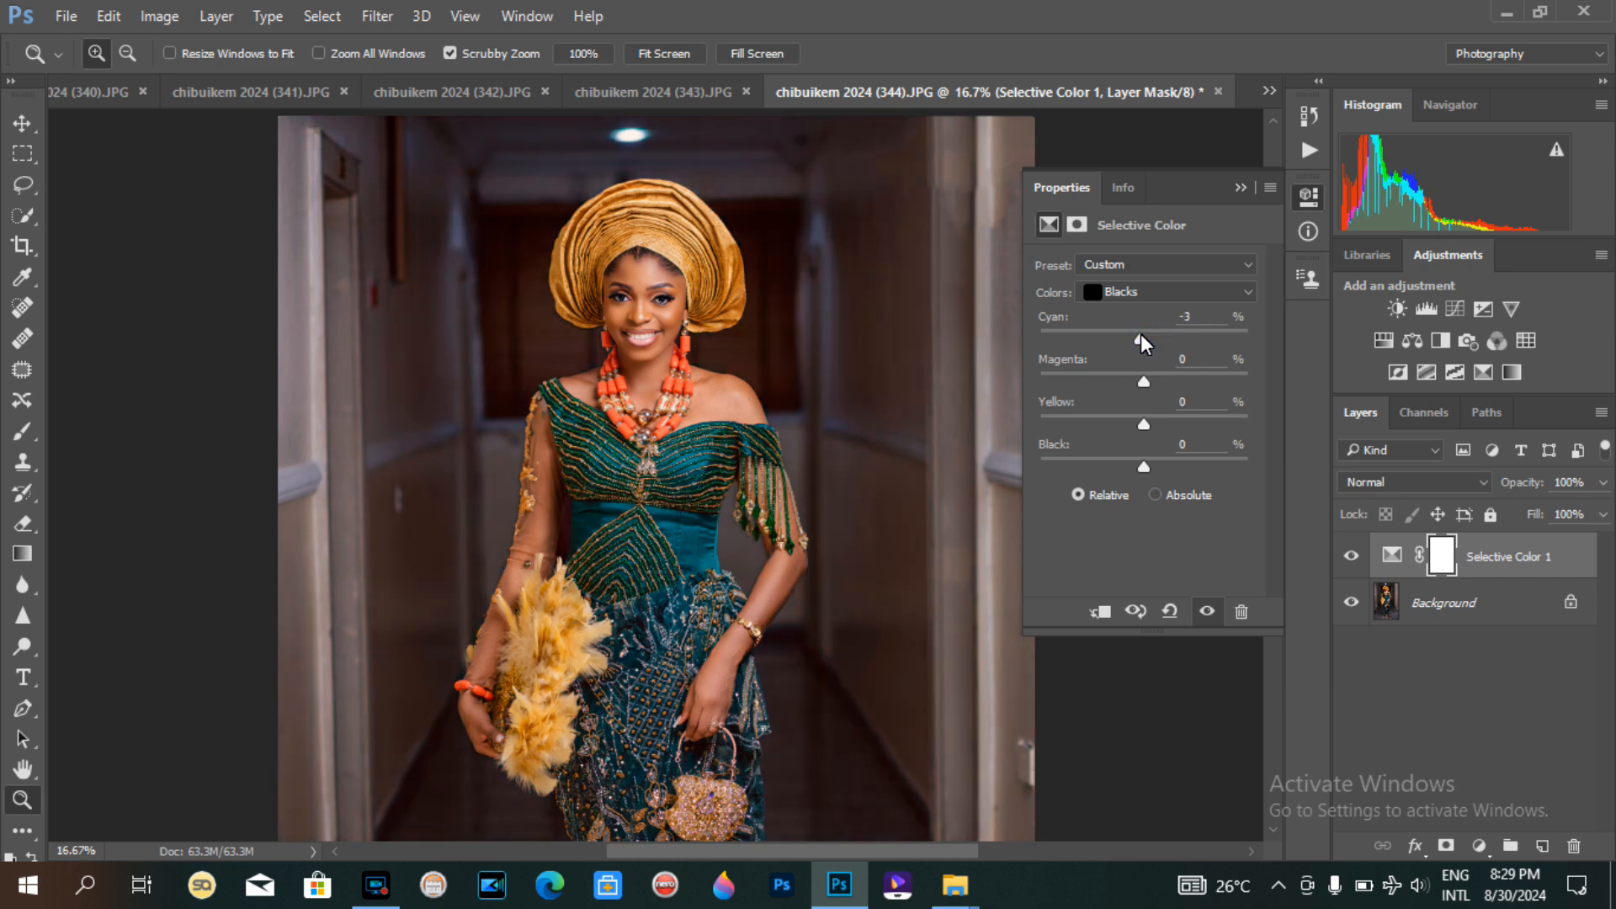
{"action": "mouse_move", "coordinate": [1143, 382]}
{"action": "left_mouse_down"}
{"action": "mouse_move", "coordinate": [1131, 382]}
{"action": "mouse_move", "coordinate": [1154, 382]}
{"action": "left_mouse_up"}
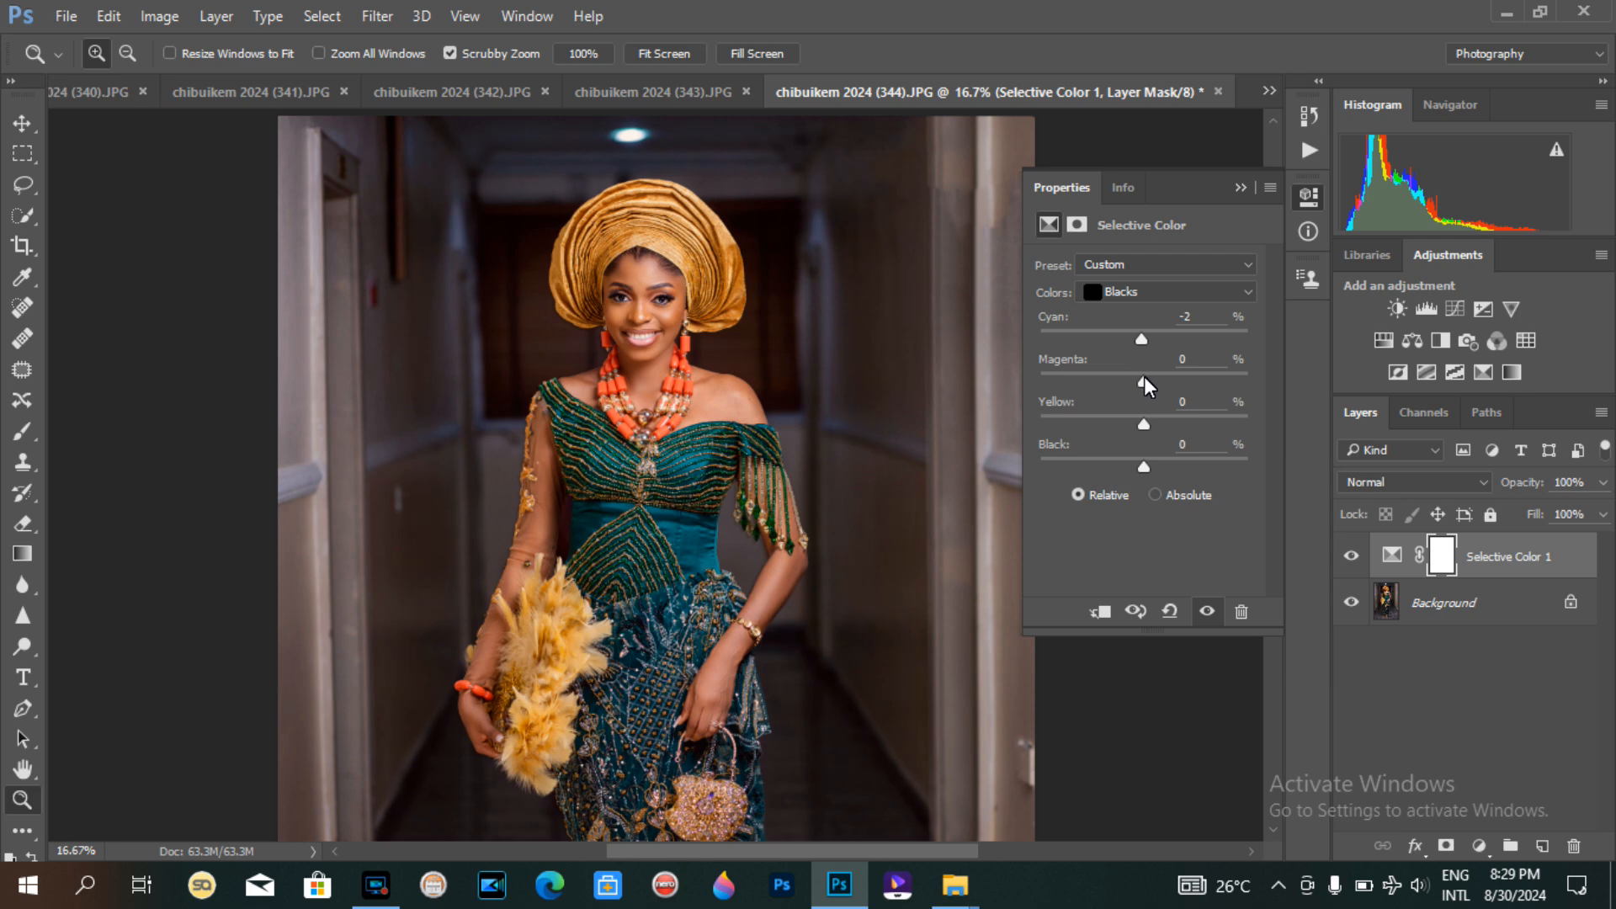
{"action": "left_click_drag", "start_coordinate": [1139, 423], "coordinate": [1129, 425]}
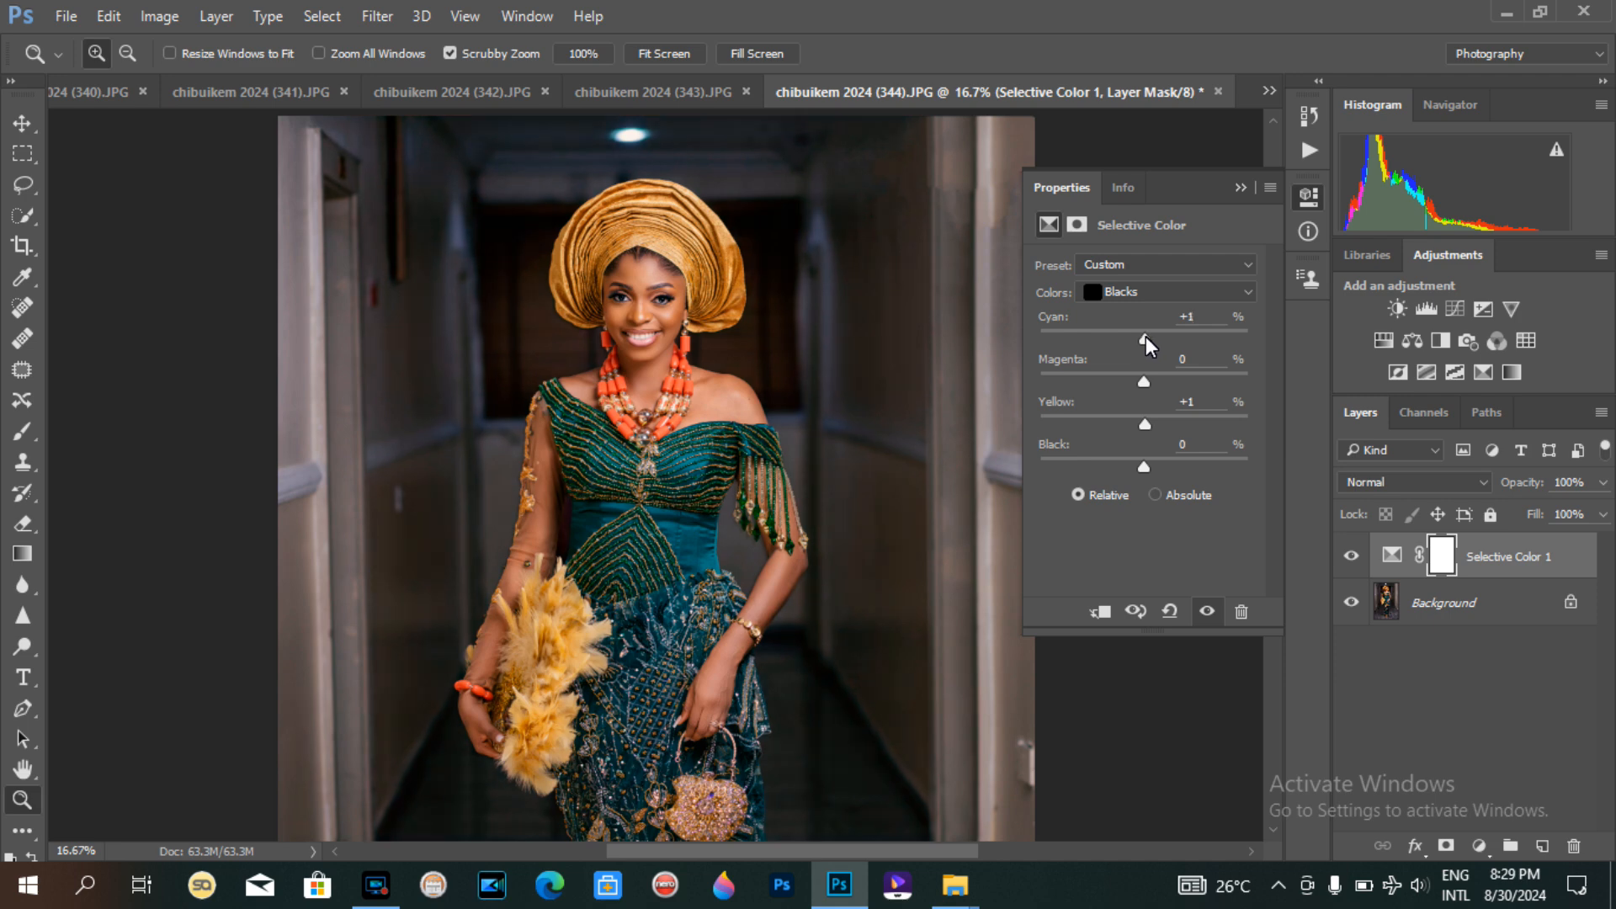
Step: Zoom in and out to review the adjusted blacks on the face and full figure
{"action": "key", "text": "ctrl+minus"}
{"action": "key", "text": "ctrl+minus"}
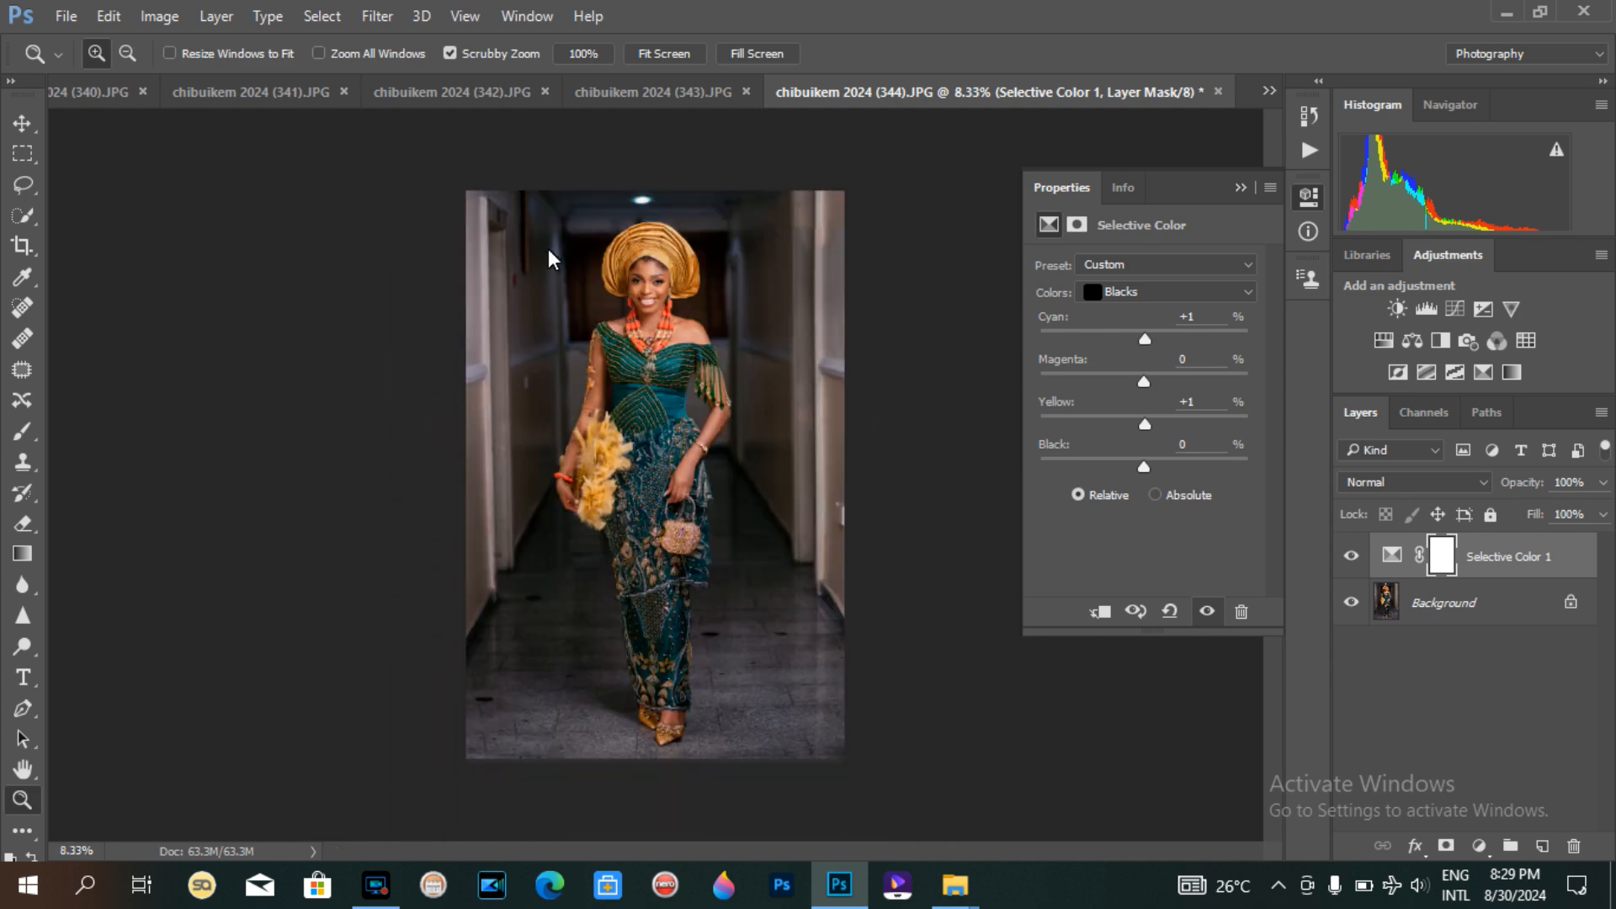
{"action": "left_click_drag", "start_coordinate": [647, 263], "coordinate": [684, 279]}
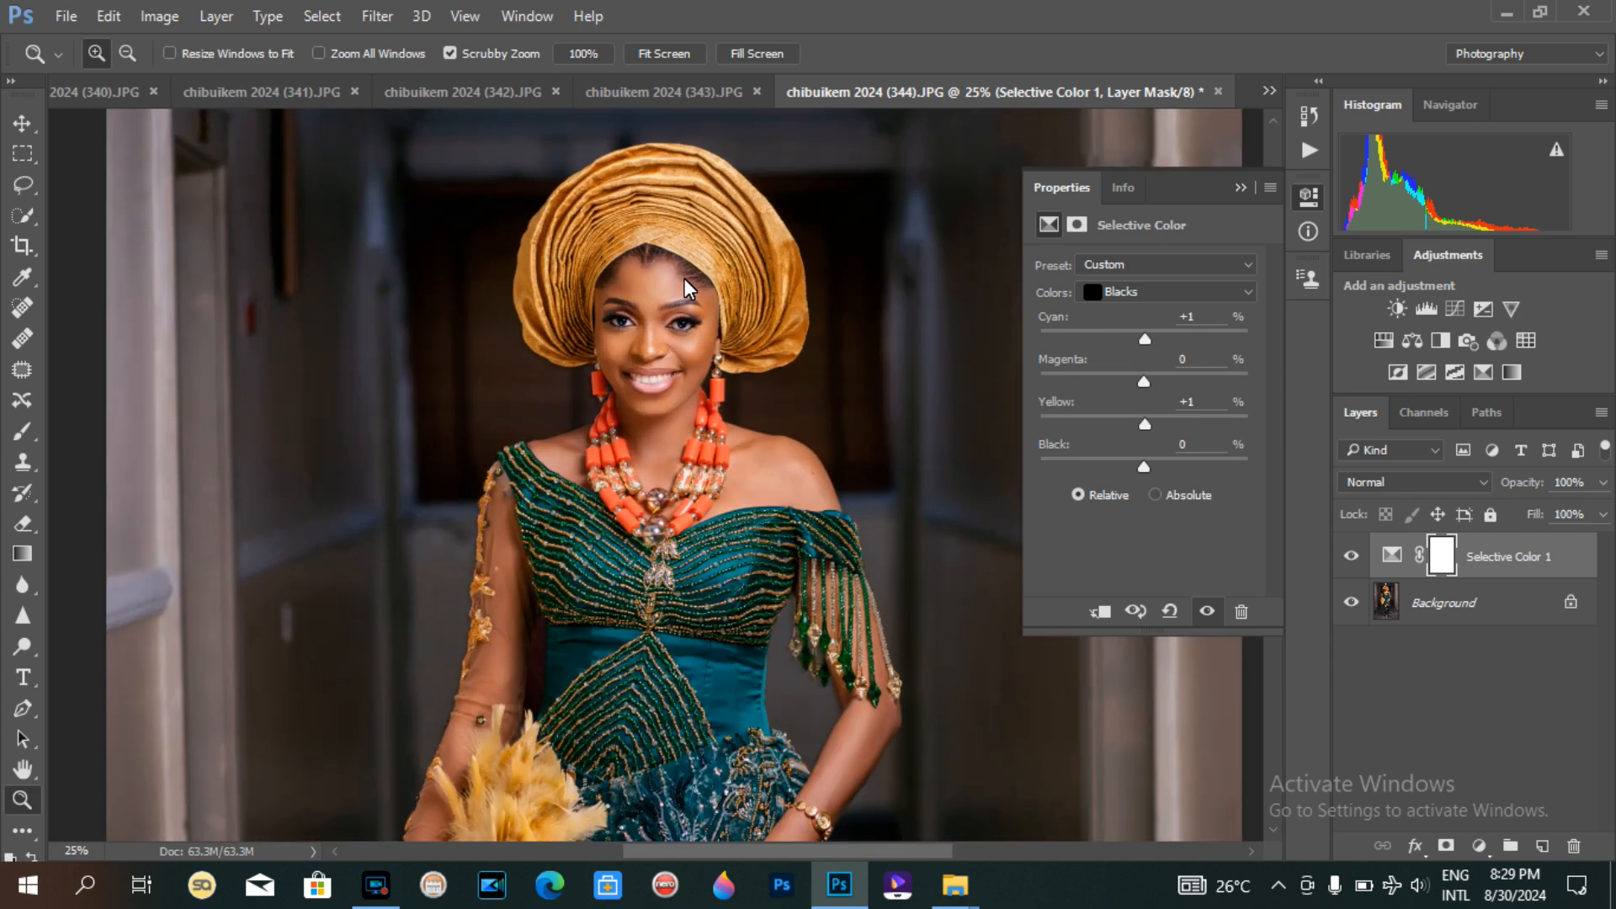
{"action": "left_click", "coordinate": [670, 282]}
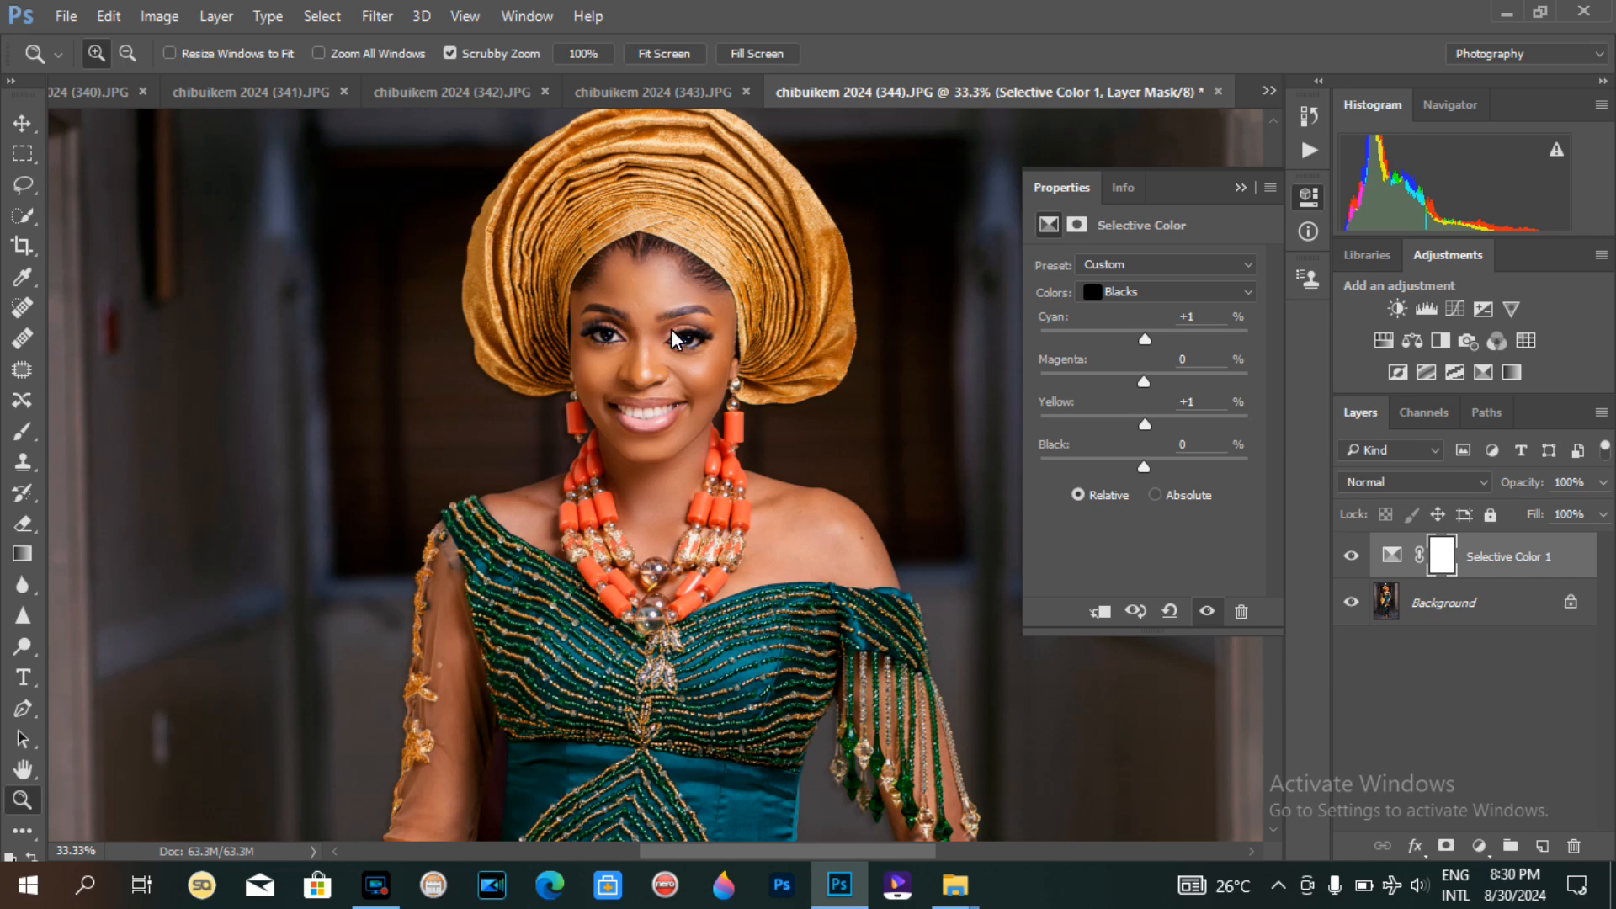
{"action": "key", "text": "ctrl+minus"}
{"action": "key", "text": "ctrl+minus"}
{"action": "key", "text": "ctrl+minus"}
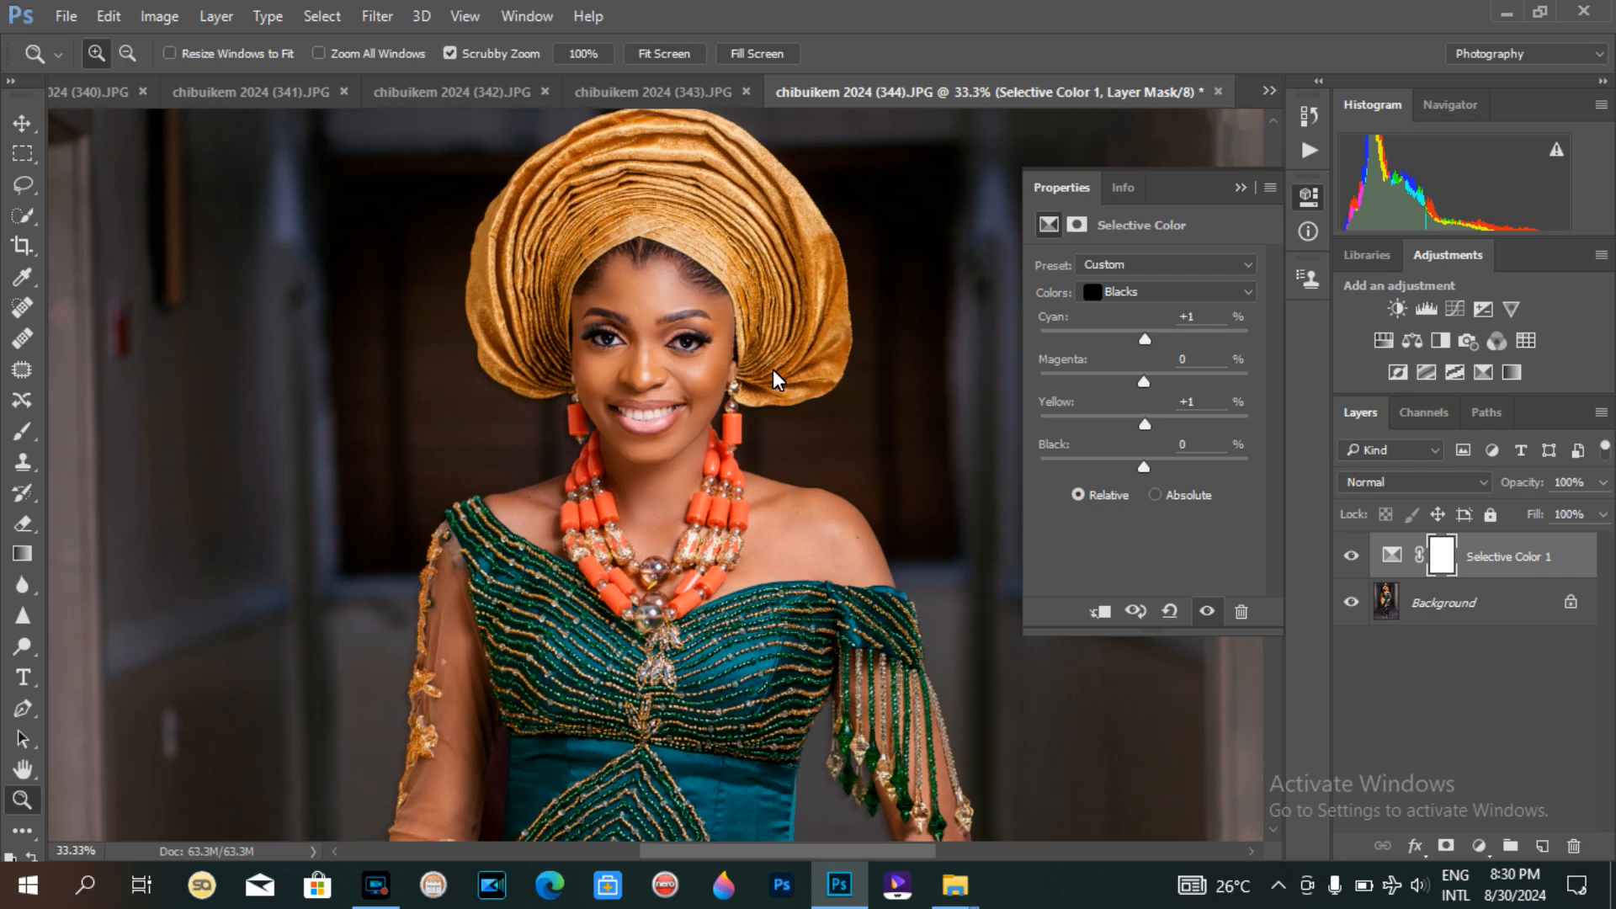
{"action": "key", "text": "ctrl+minus"}
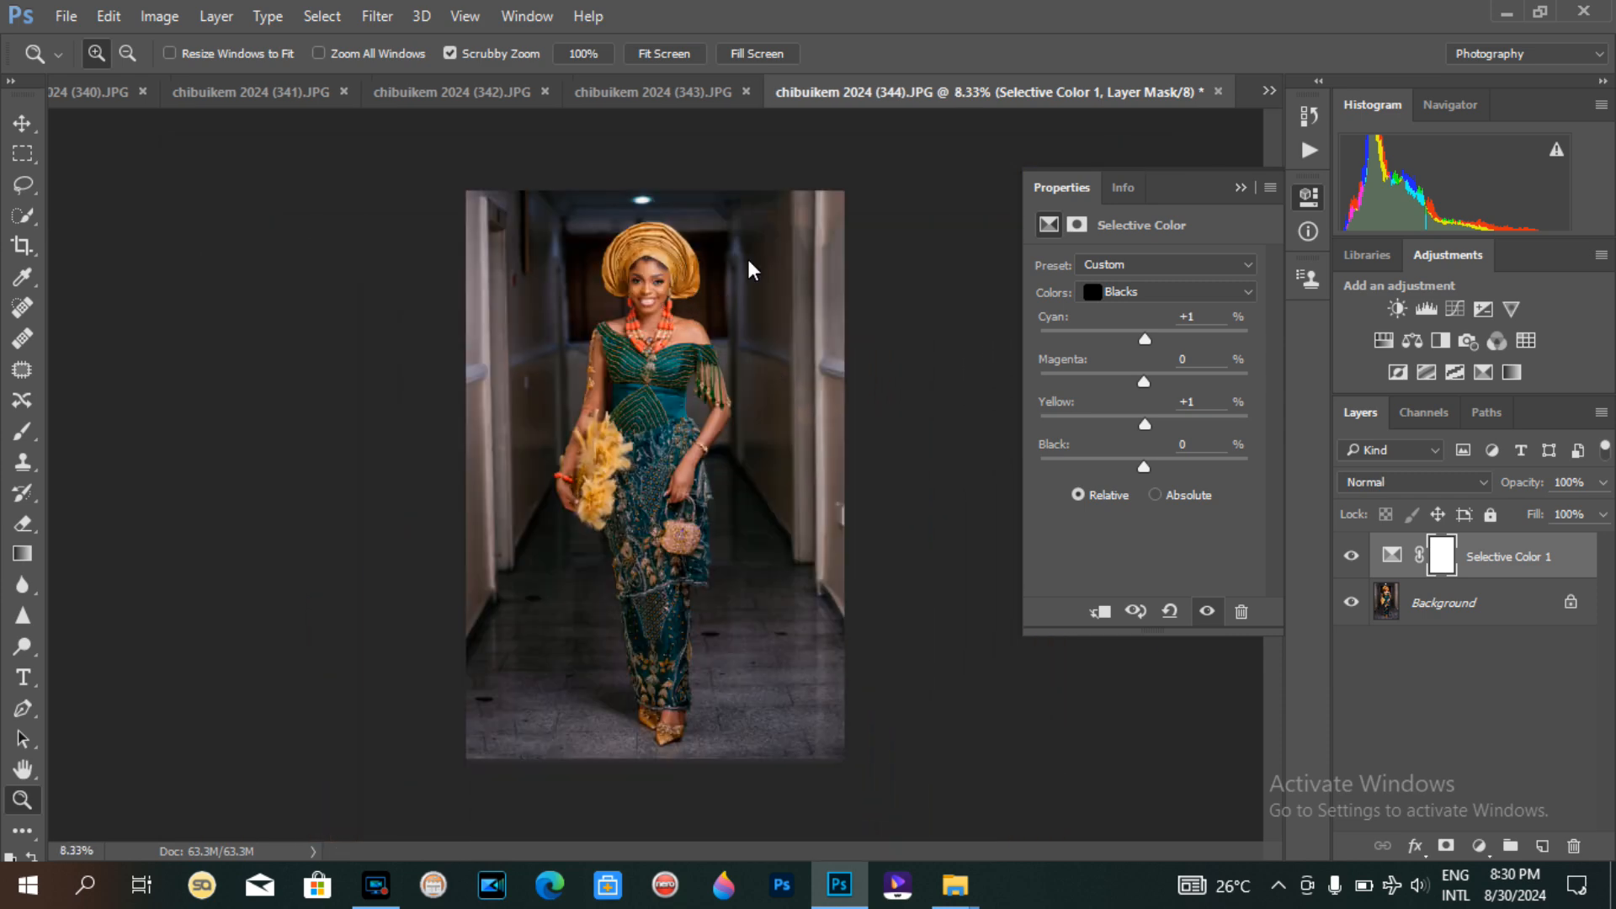
Step: Merge the Blacks Selective Color adjustment layer into the background image
{"action": "left_click", "coordinate": [666, 268]}
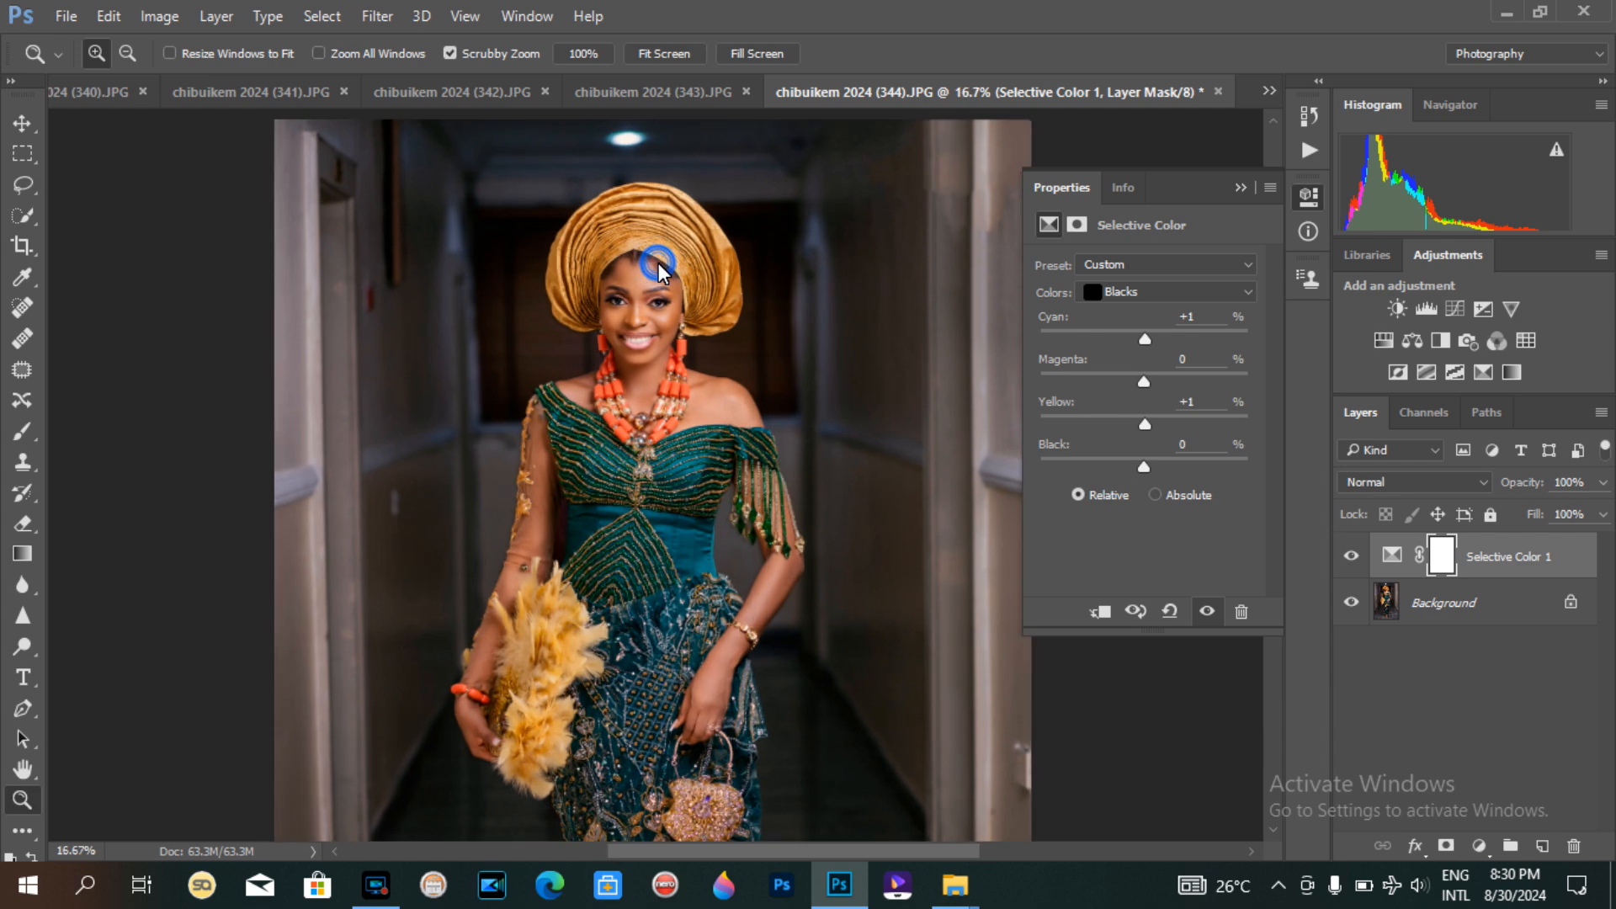
{"action": "left_click", "coordinate": [660, 267]}
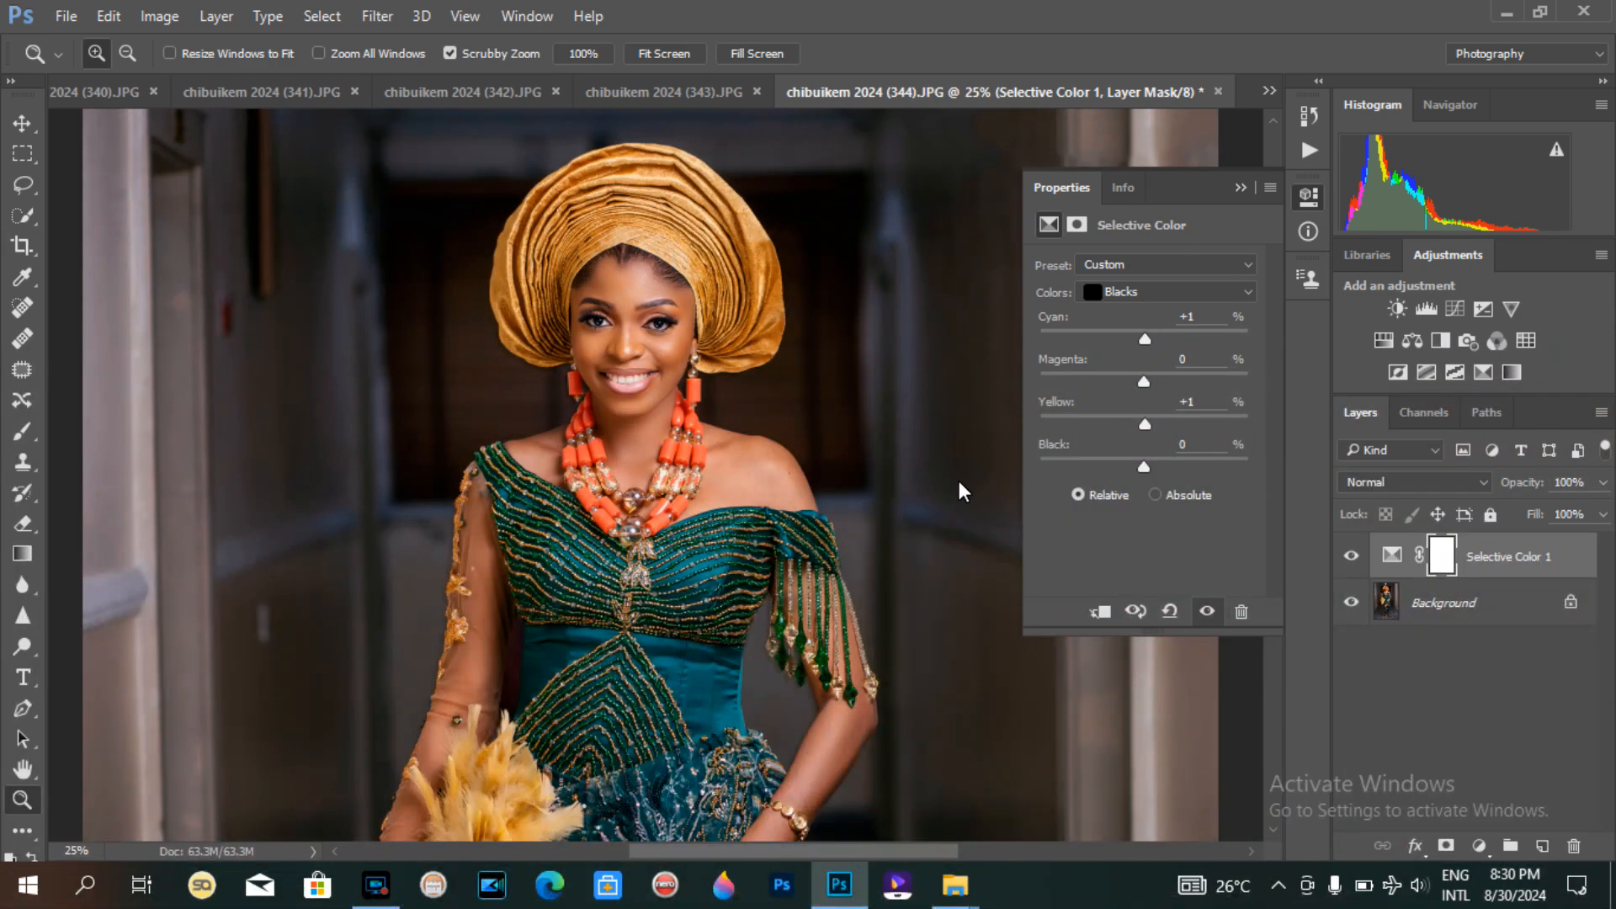
{"action": "key", "text": "Delete"}
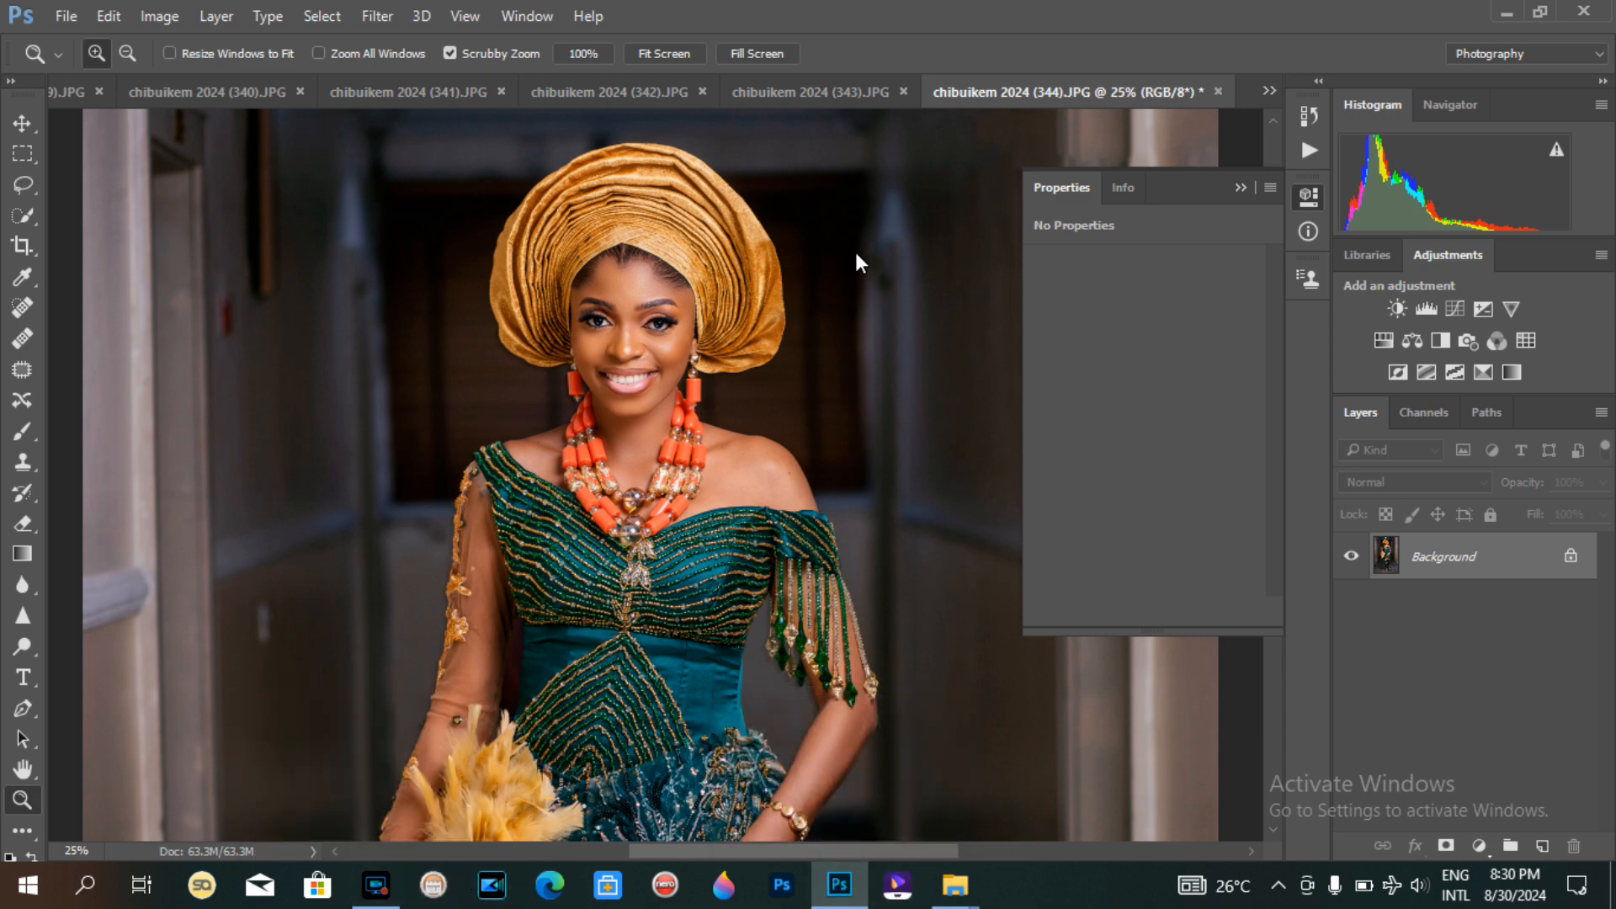
Step: Stop recording the simple indoor color action and collapse its list of recorded steps
{"action": "key", "text": "ctrl+minus"}
{"action": "key", "text": "ctrl+minus"}
{"action": "key", "text": "ctrl+minus"}
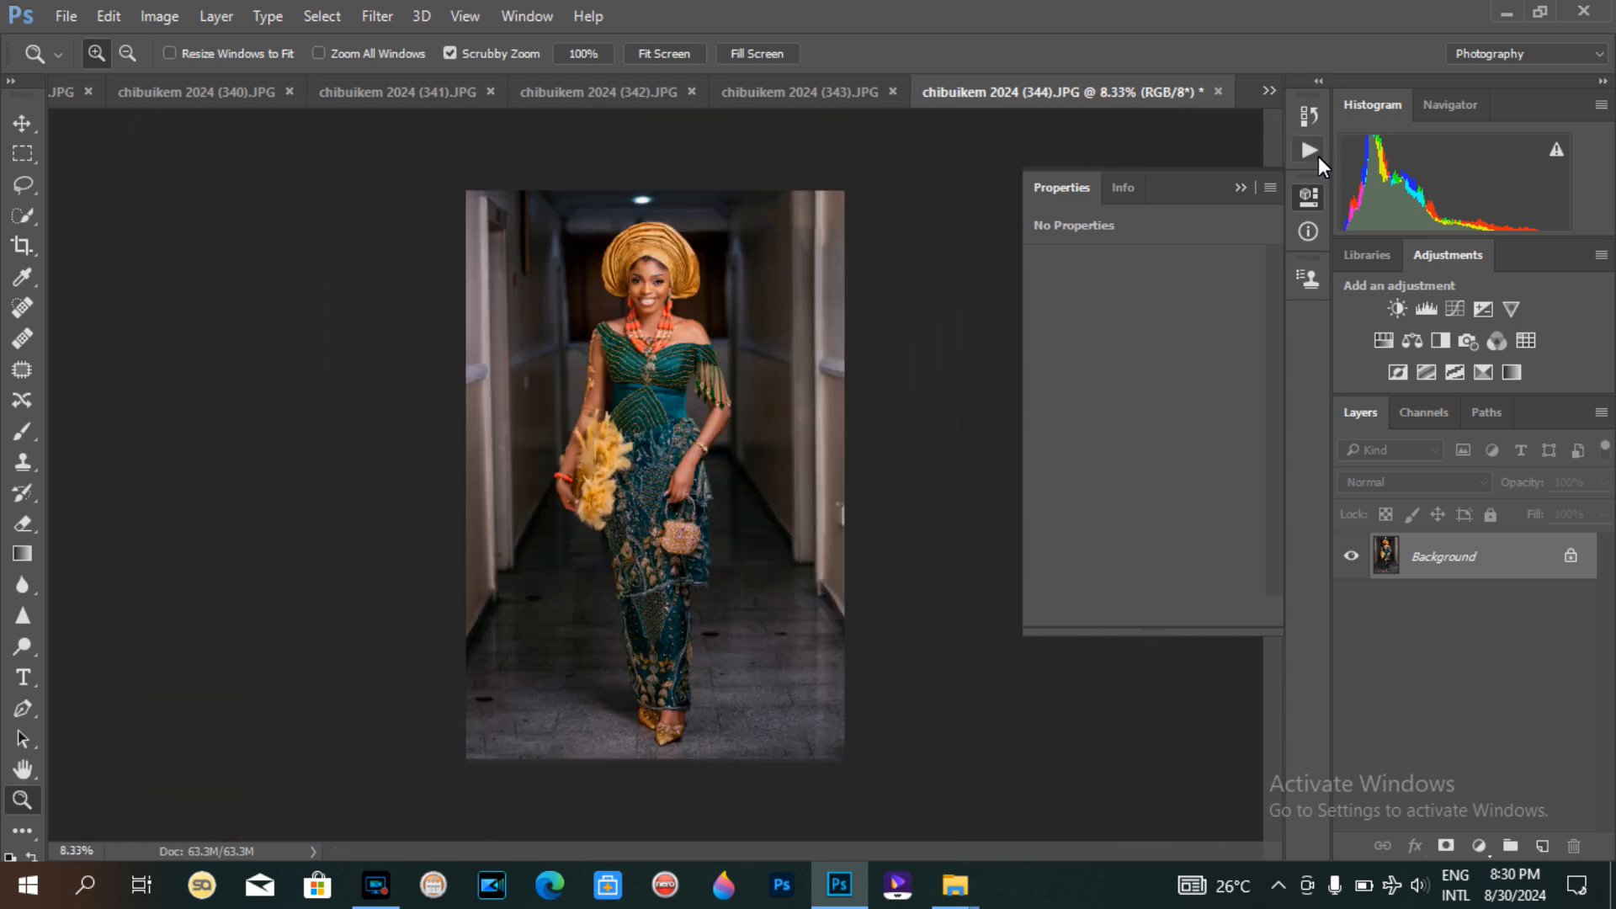
{"action": "left_click", "coordinate": [1314, 153]}
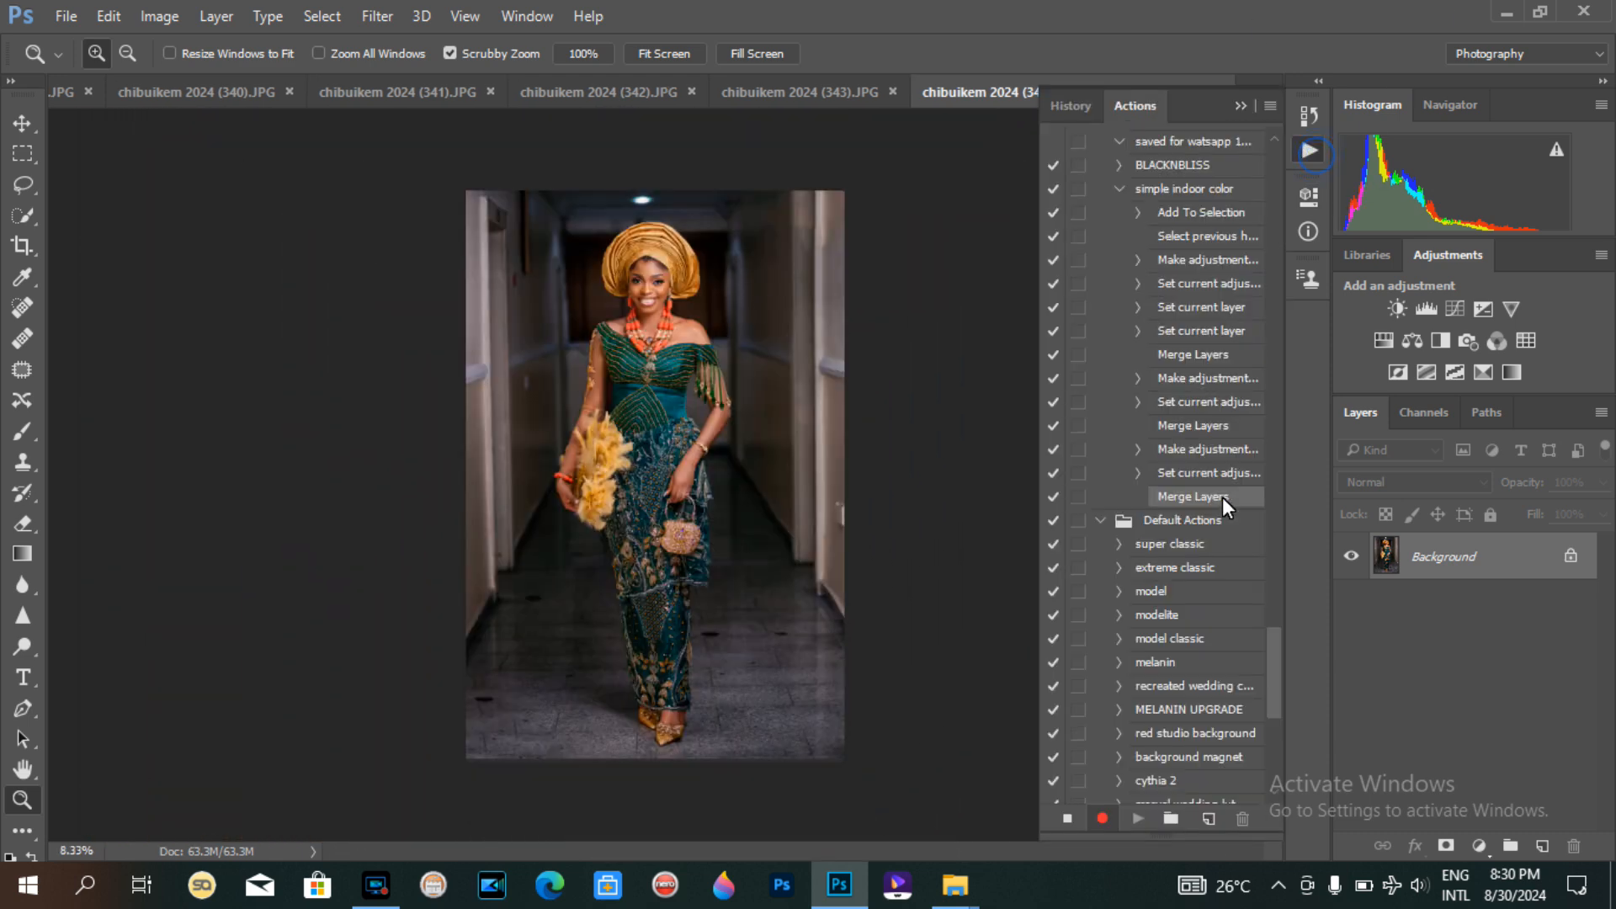
{"action": "left_click", "coordinate": [1066, 822]}
{"action": "left_click", "coordinate": [1120, 188]}
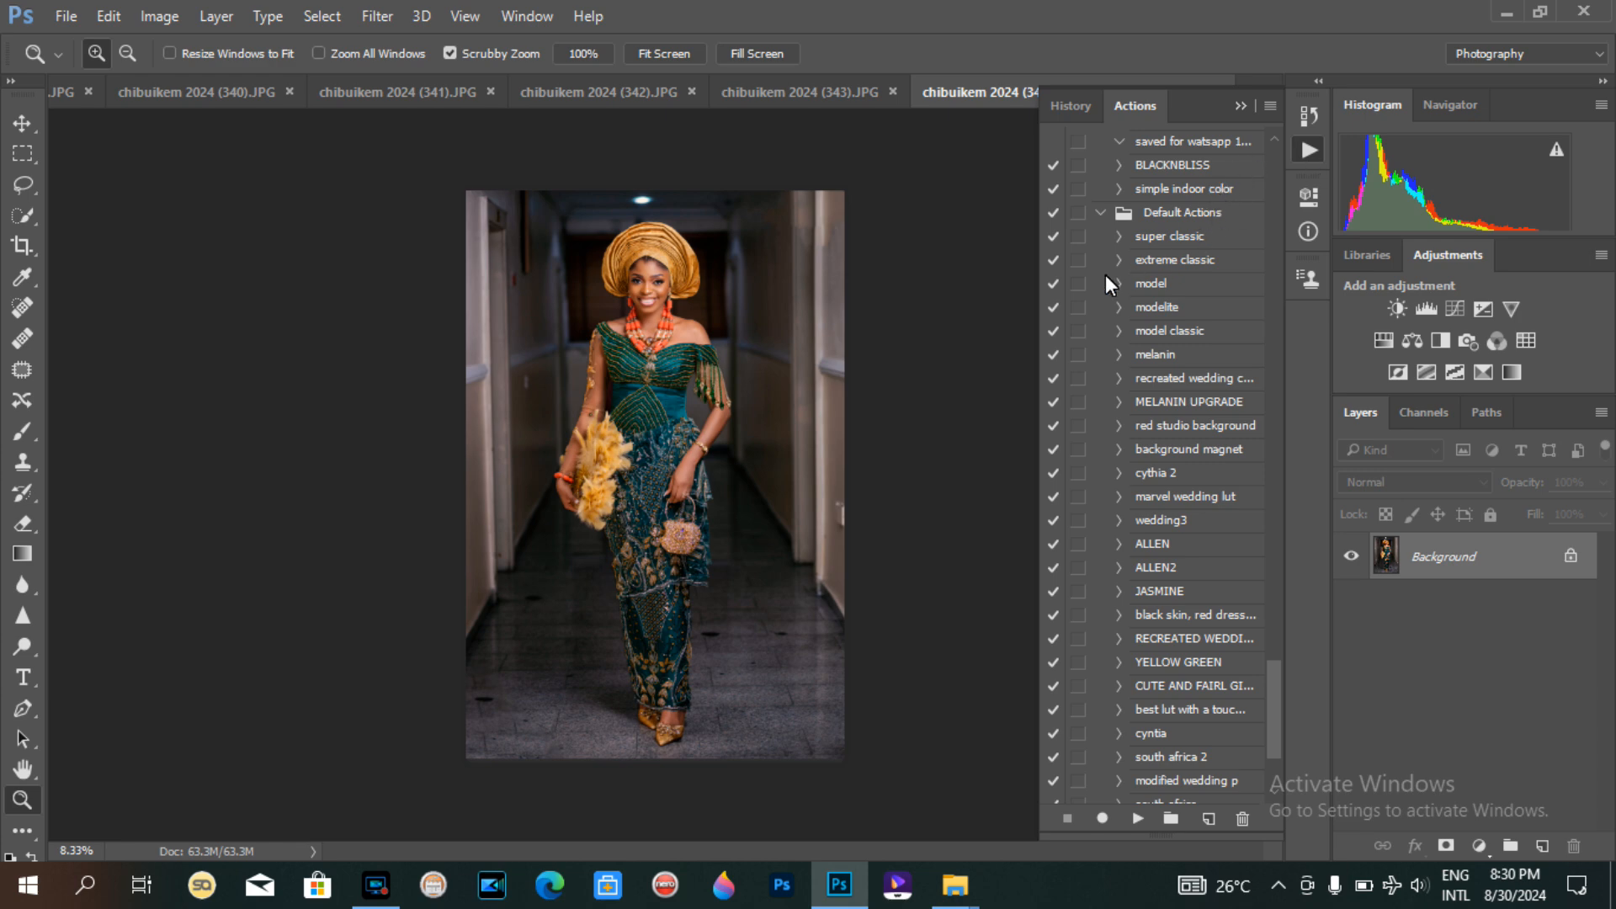
Step: Switch to image 341 and play the simple indoor color action on it
{"action": "left_click_drag", "start_coordinate": [651, 273], "coordinate": [651, 274]}
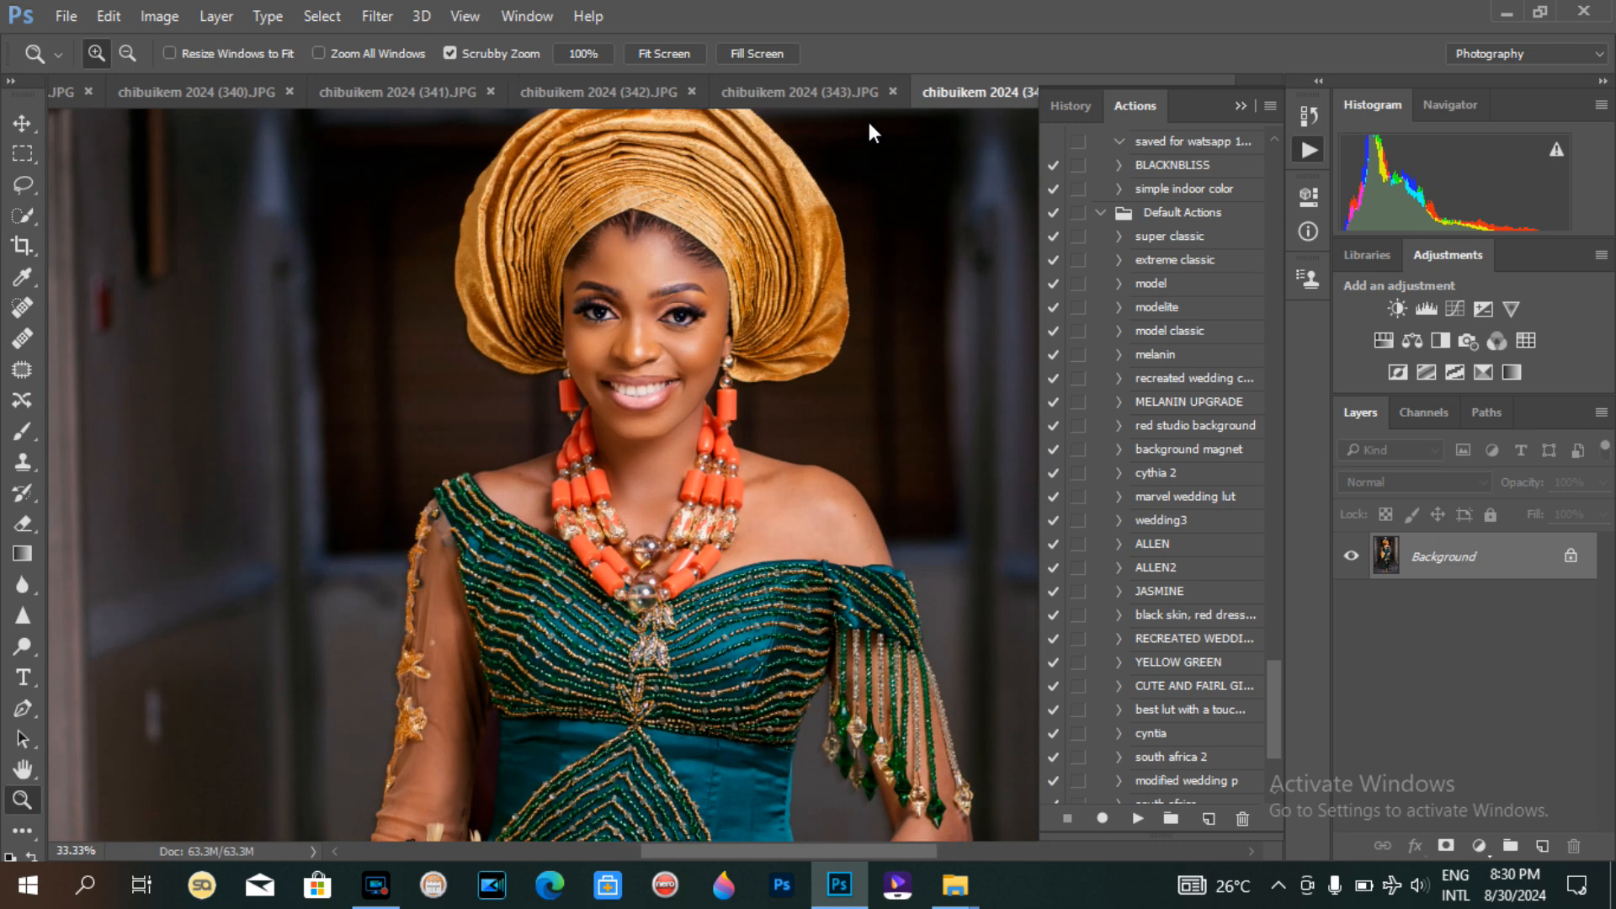
{"action": "left_click", "coordinate": [840, 93]}
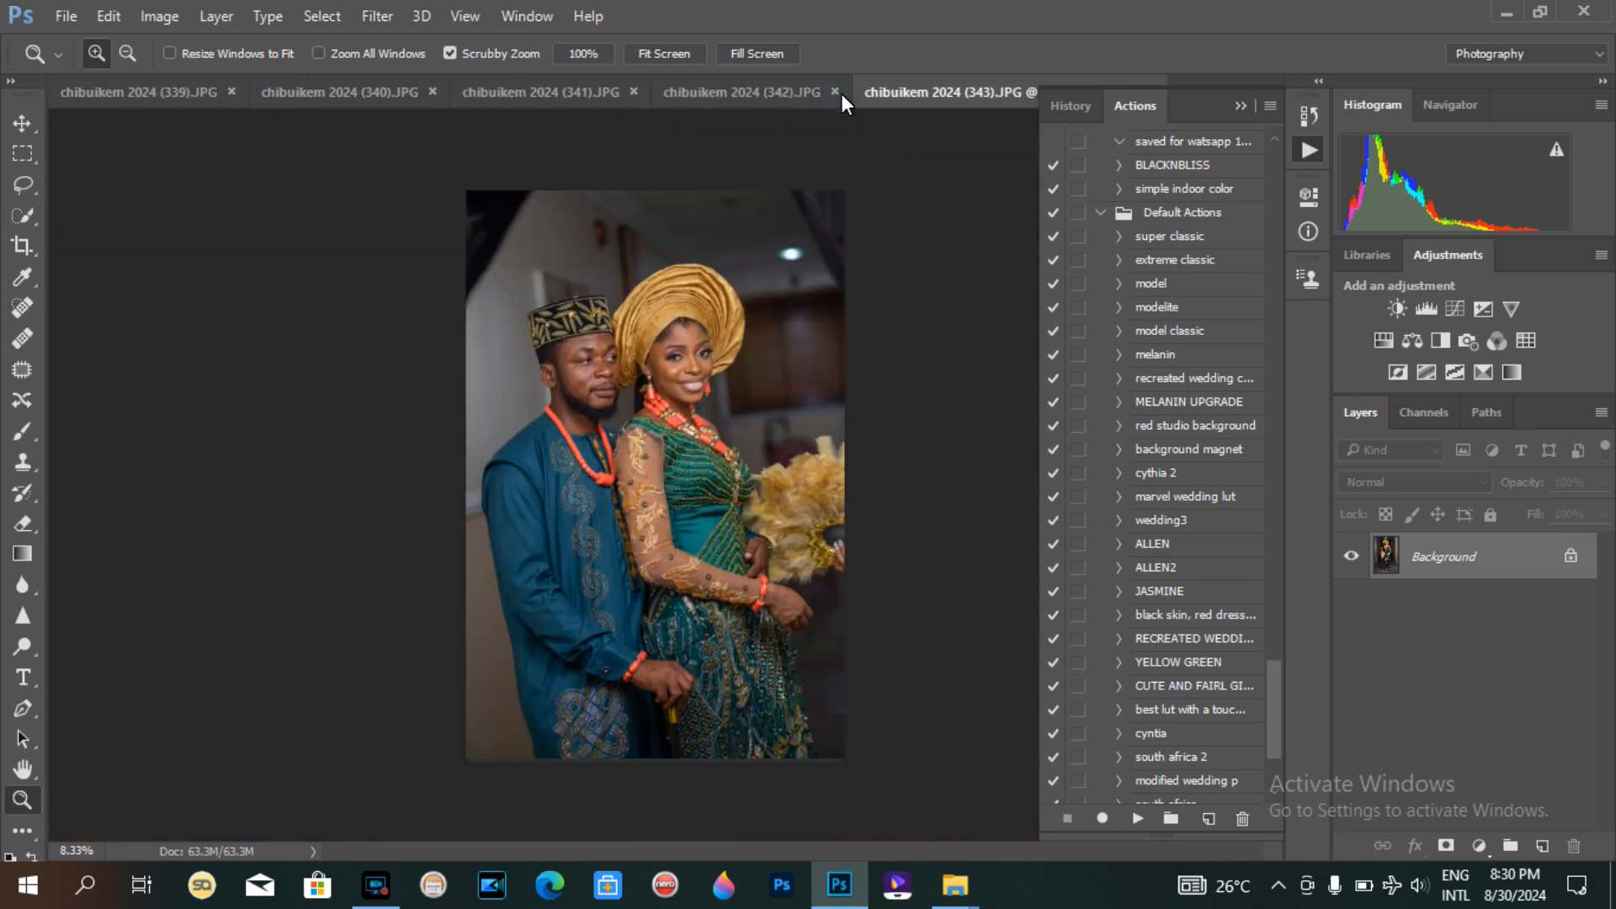
{"action": "left_click", "coordinate": [539, 90]}
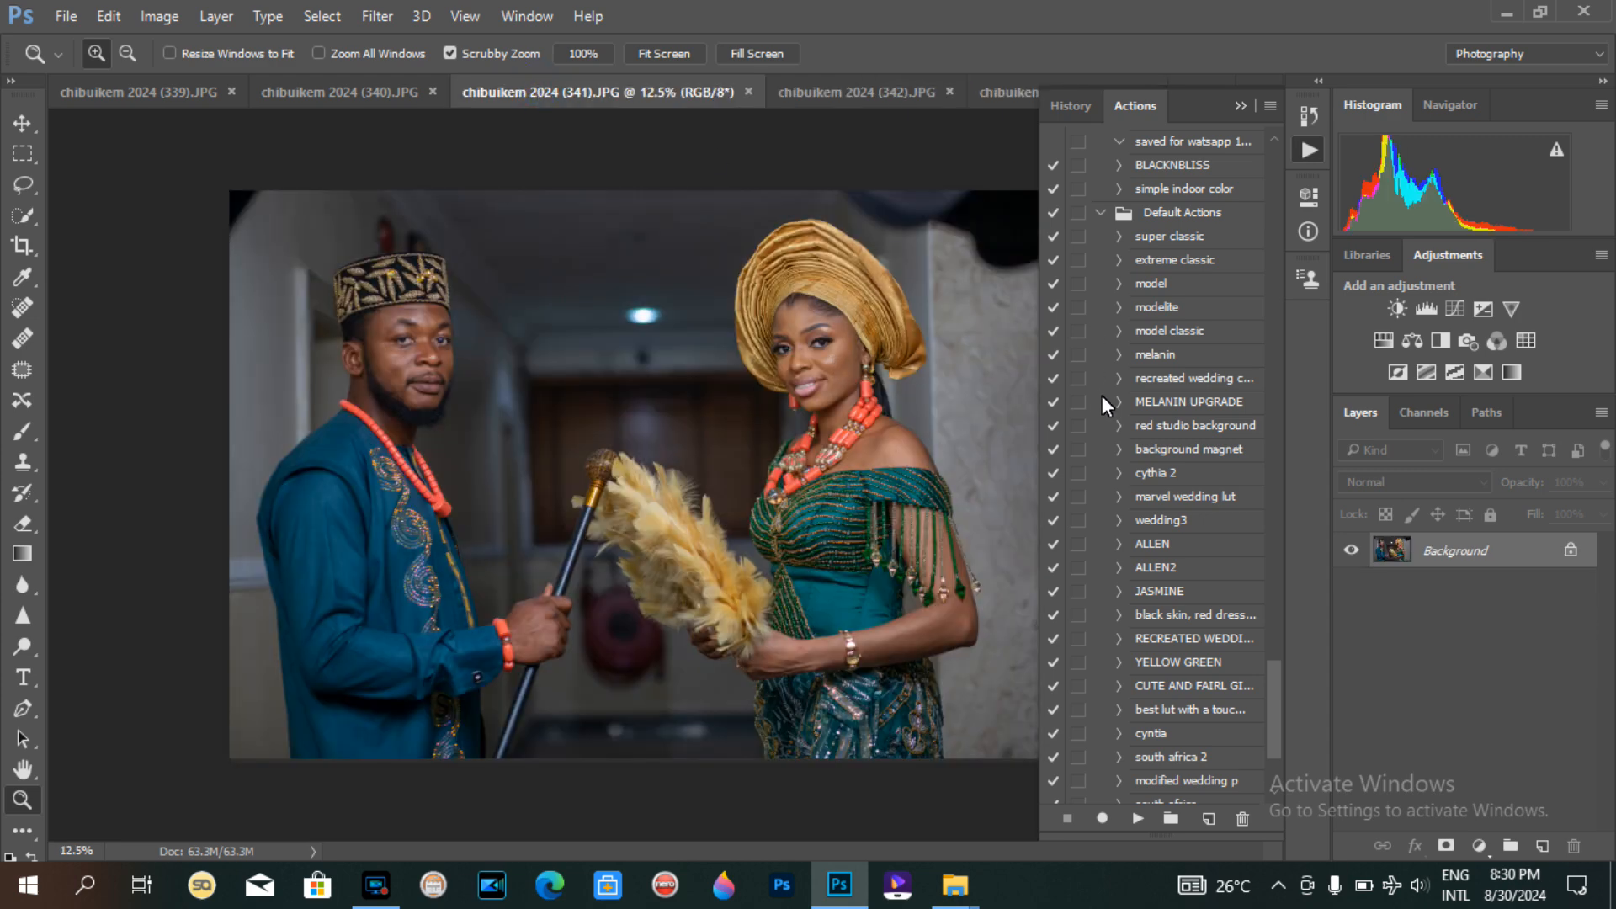
{"action": "left_click", "coordinate": [1164, 189]}
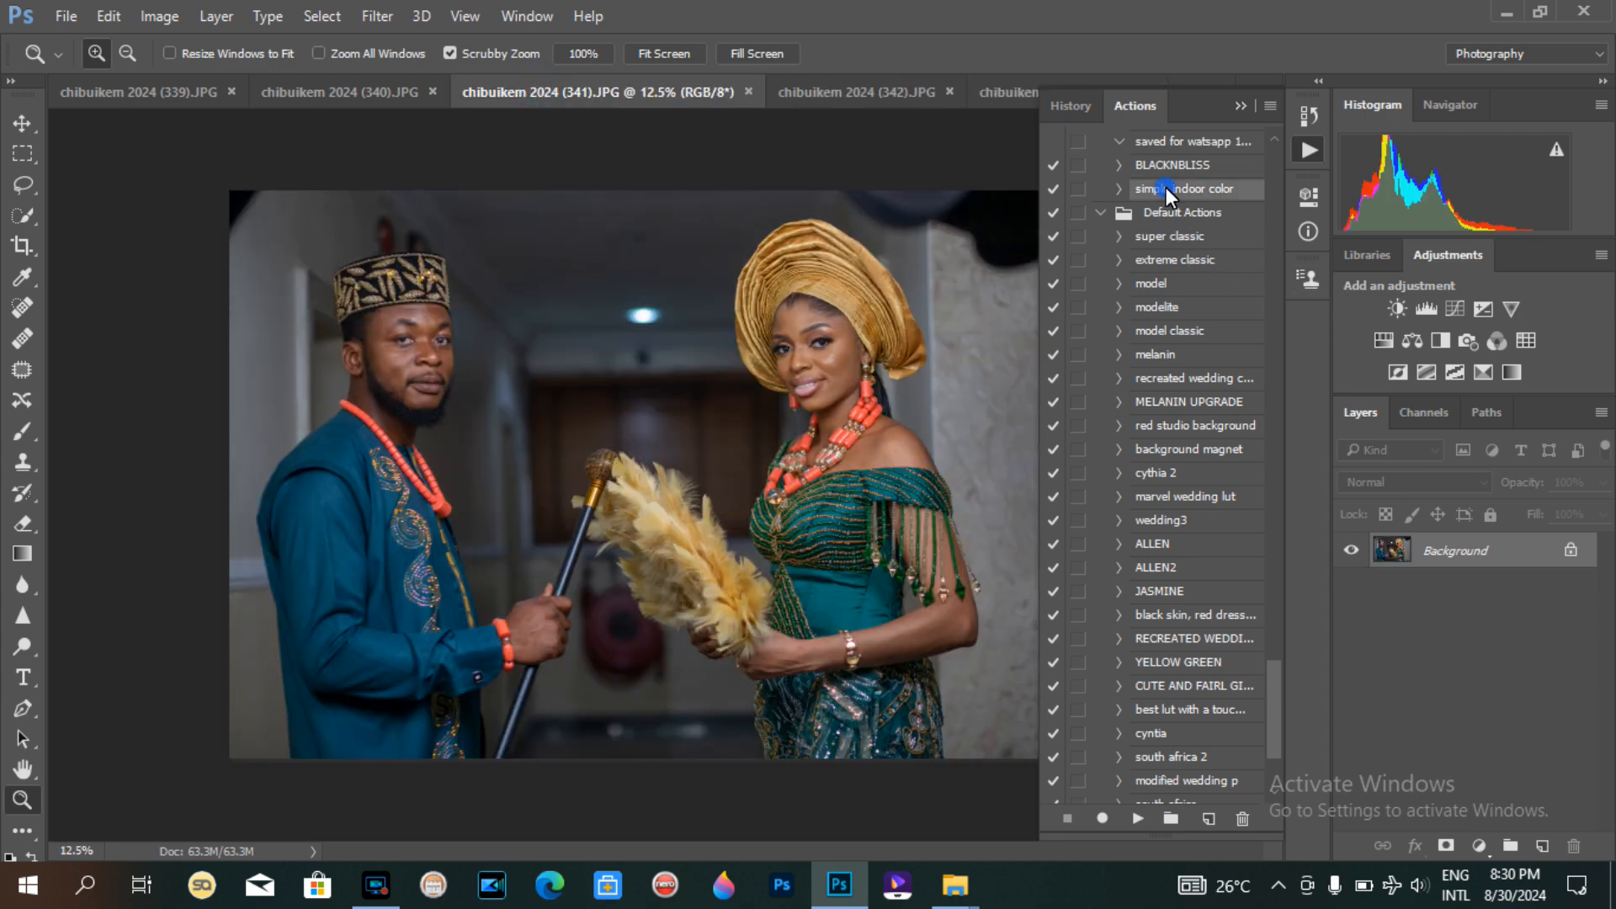
{"action": "left_click", "coordinate": [1136, 818]}
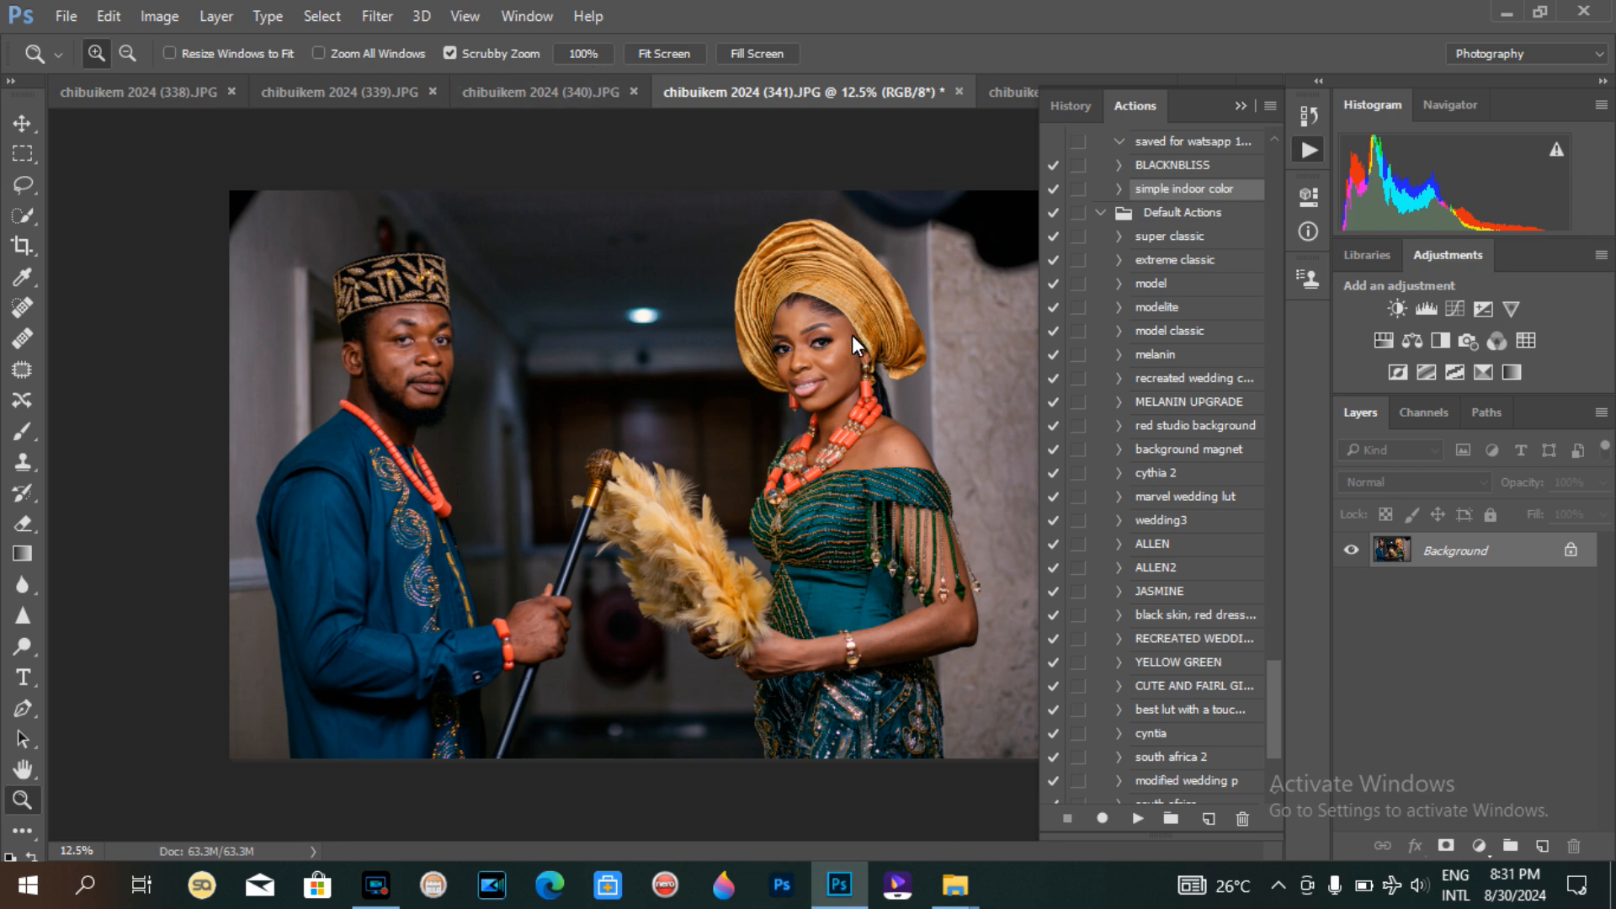
Step: Collapse the Actions panel and close the image 343 document
{"action": "left_click", "coordinate": [1012, 91]}
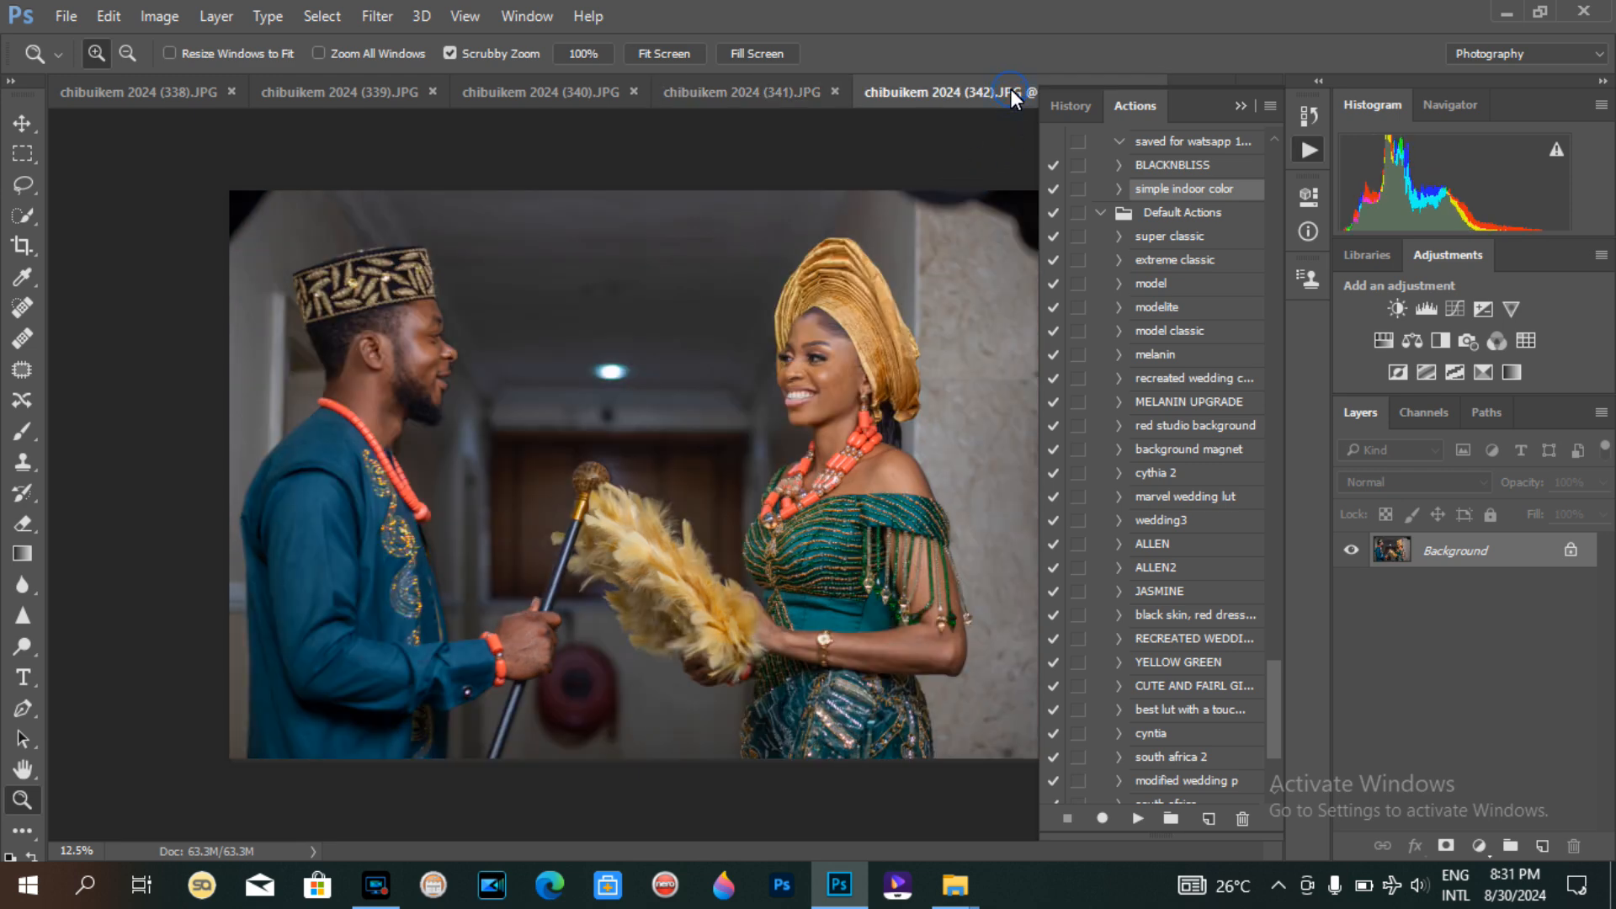
{"action": "left_click", "coordinate": [1243, 101]}
{"action": "left_click", "coordinate": [1206, 90]}
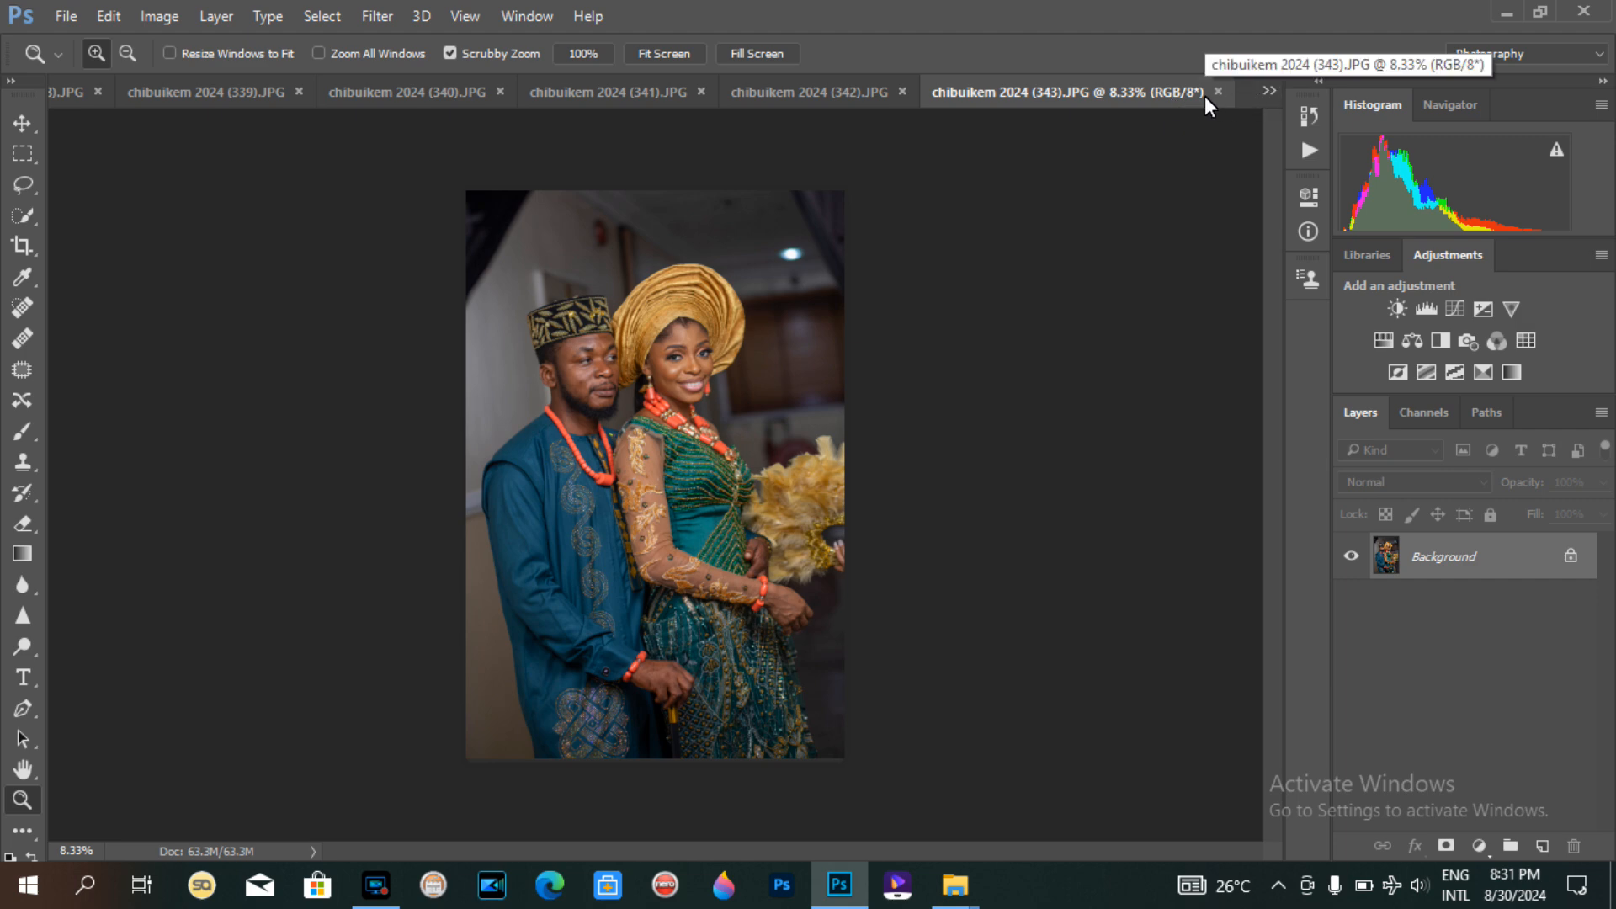
{"action": "key", "text": "ctrl+w"}
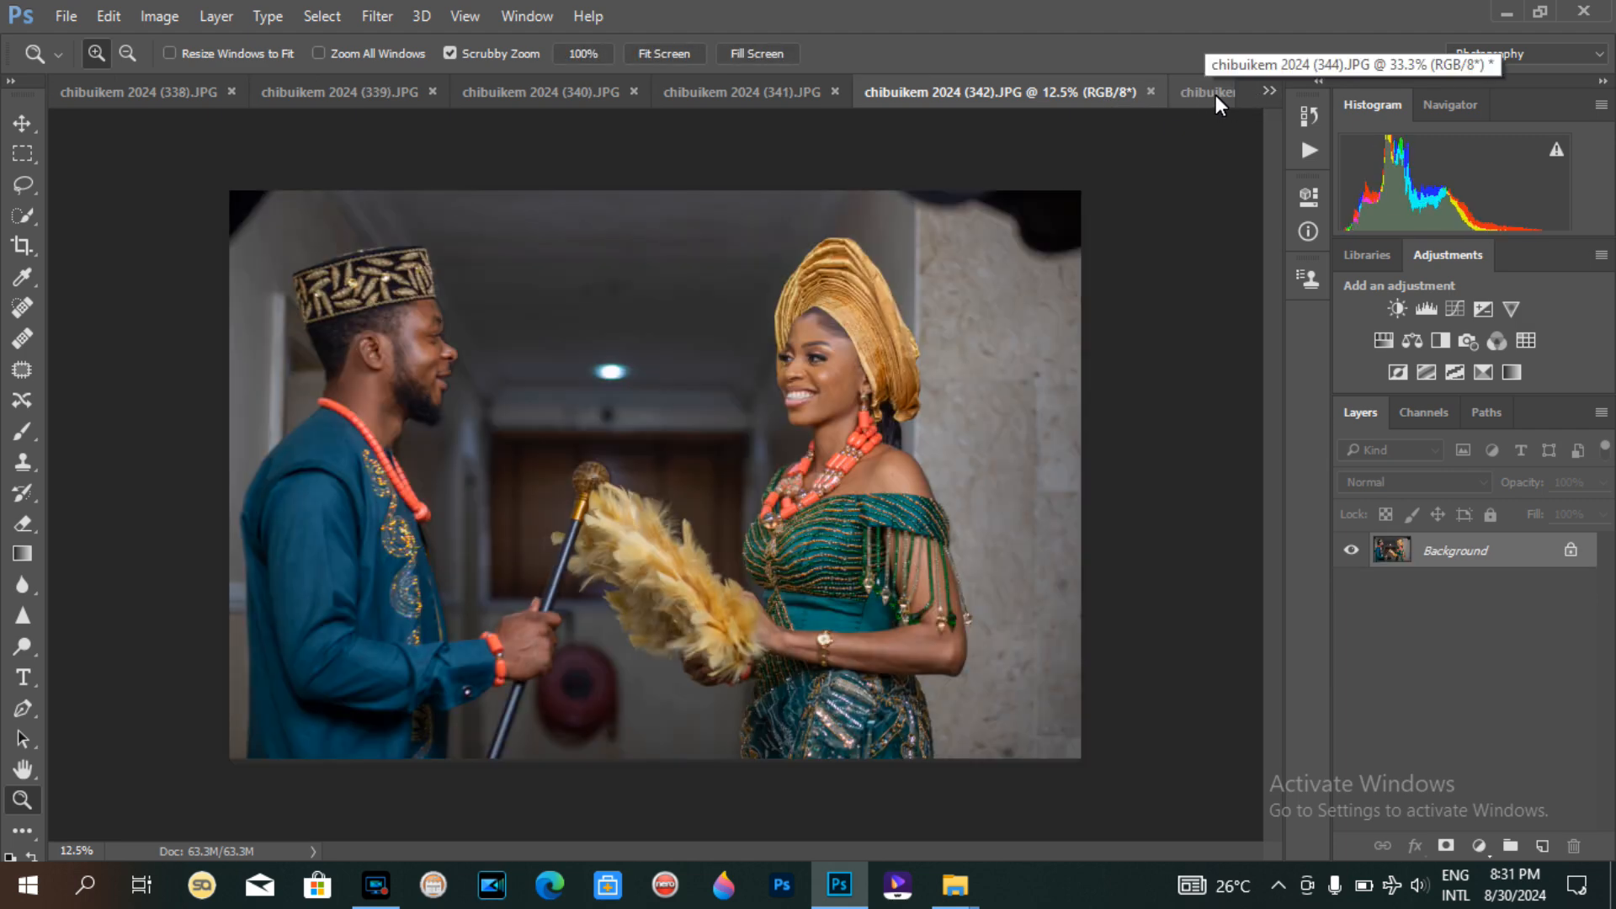
Step: Switch back to the graded bridal portrait 344 and review it at full-figure view
{"action": "left_click", "coordinate": [1213, 95]}
{"action": "key", "text": "ctrl+minus"}
{"action": "key", "text": "ctrl+minus"}
{"action": "key", "text": "ctrl+minus"}
{"action": "key", "text": "ctrl+minus"}
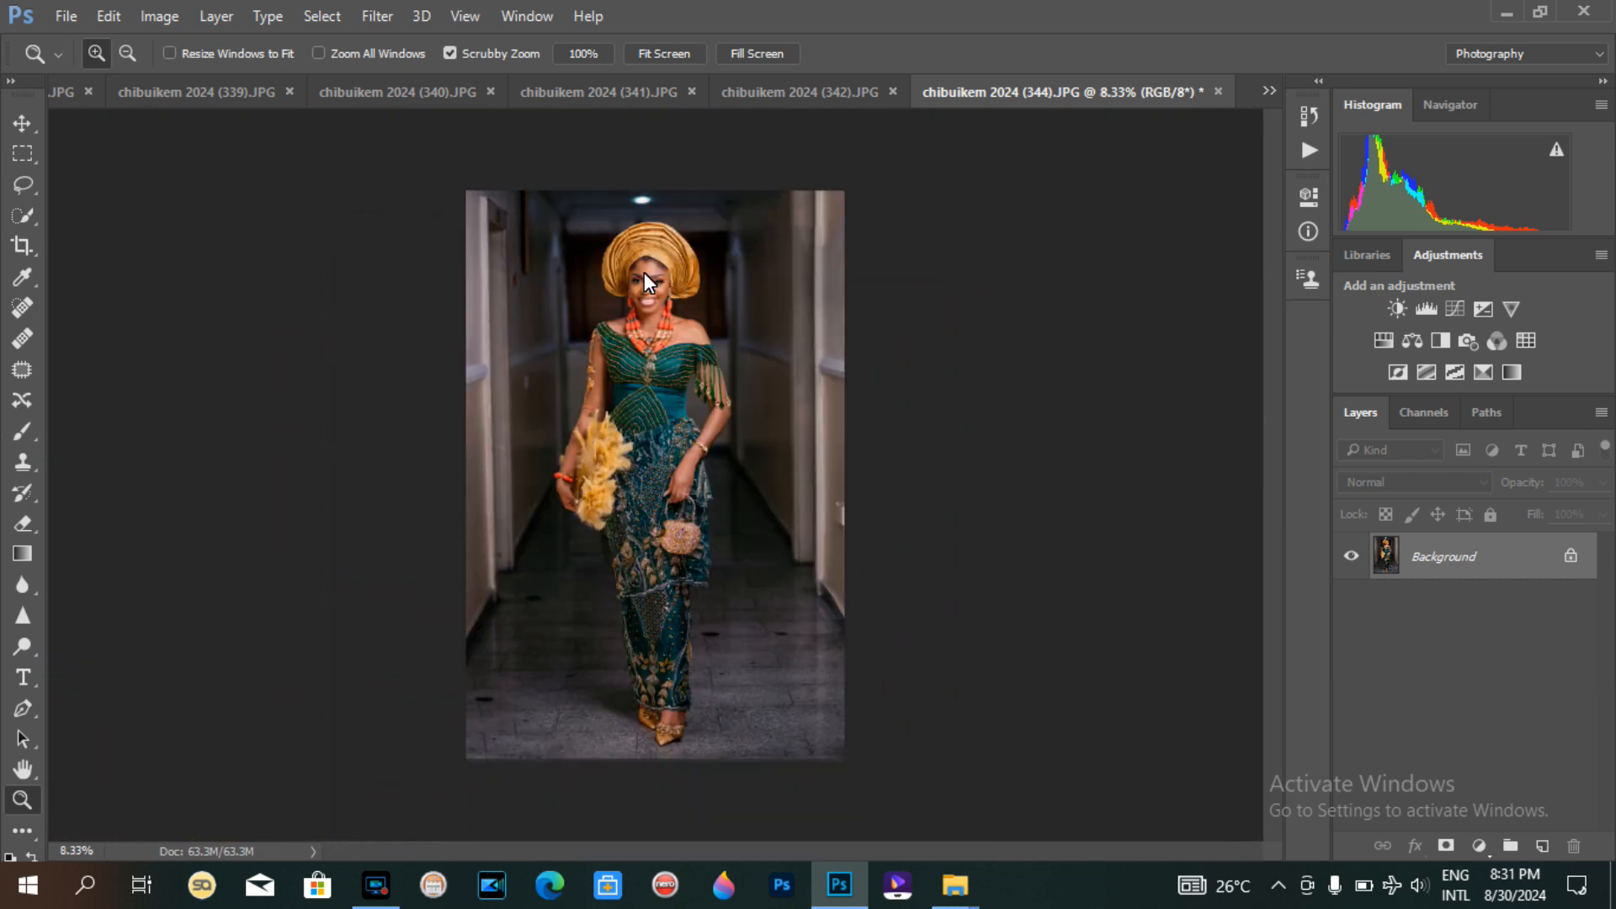
{"action": "left_click", "coordinate": [644, 272]}
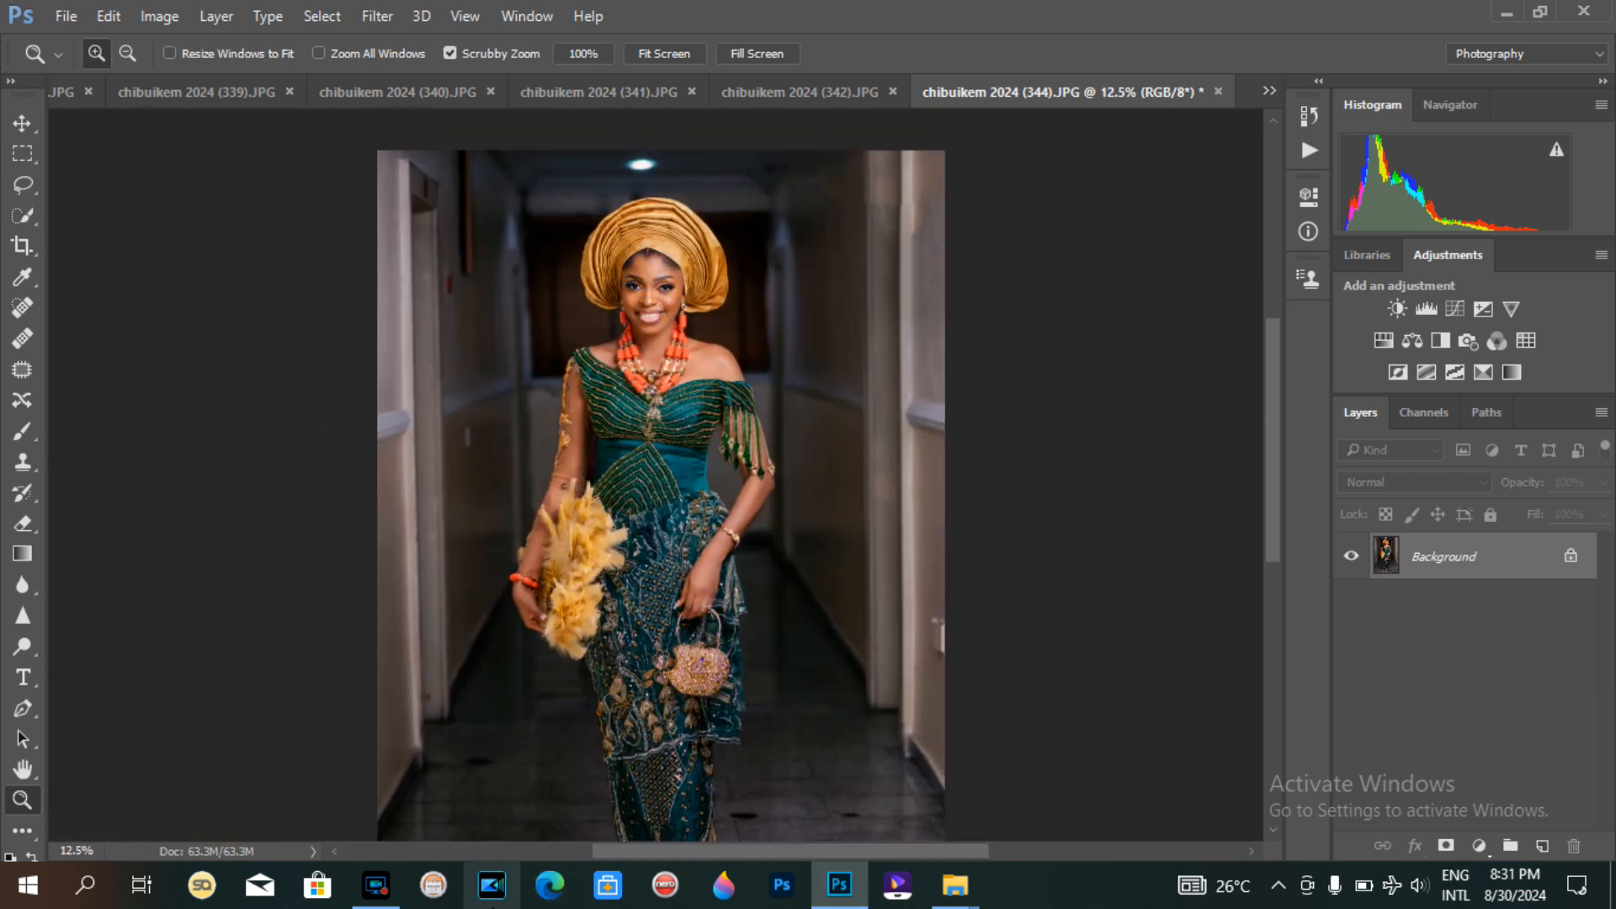
{"action": "left_click", "coordinate": [376, 884]}
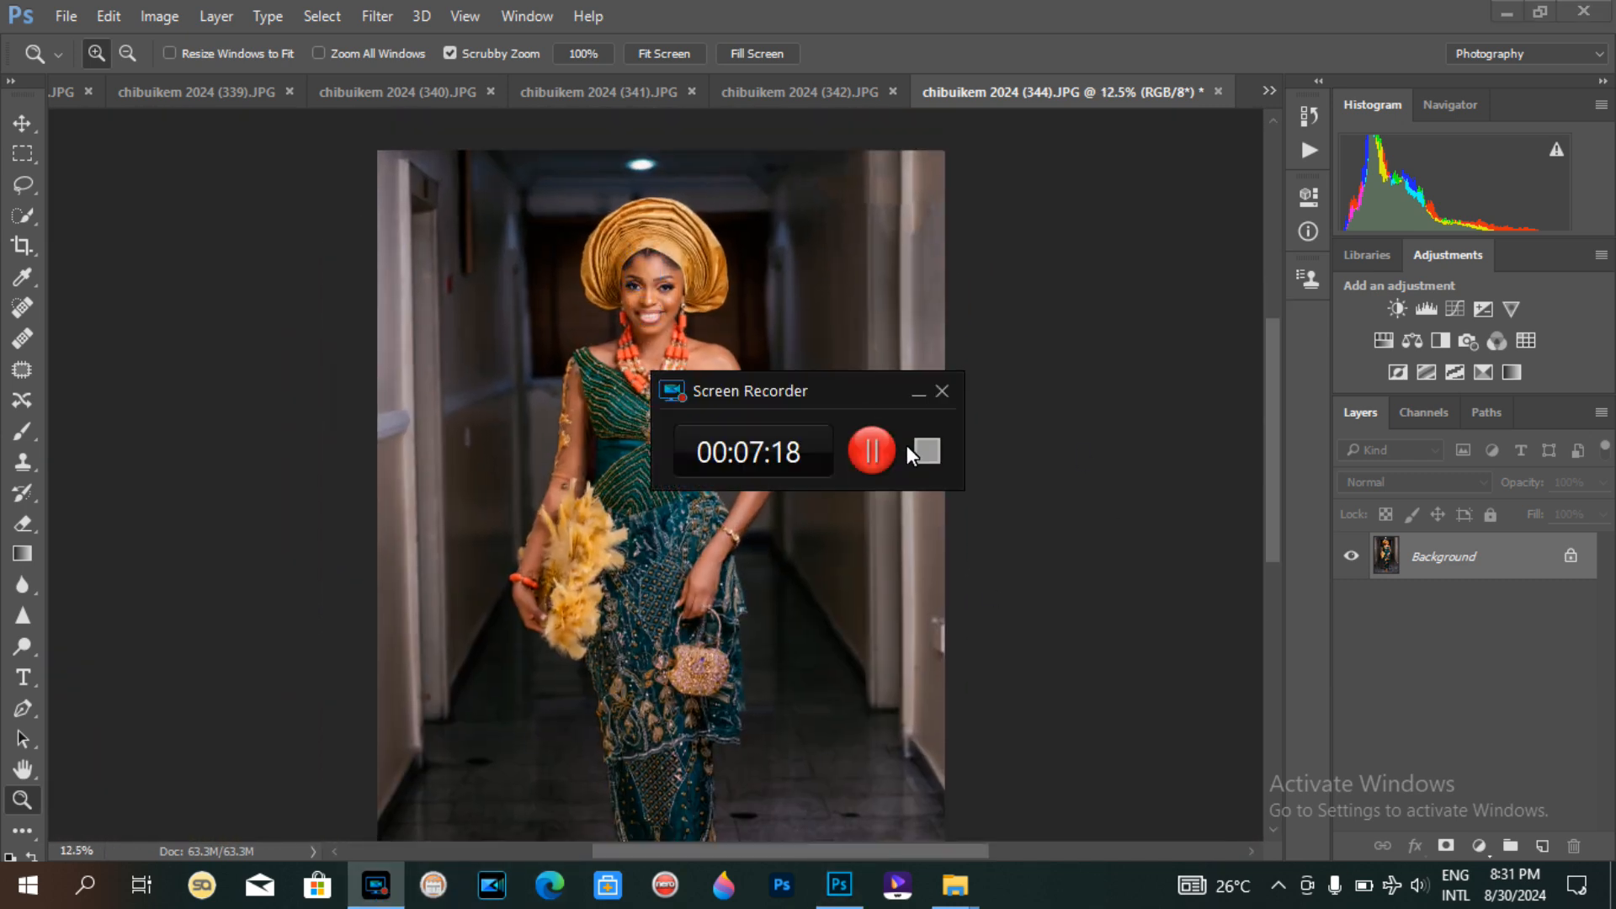